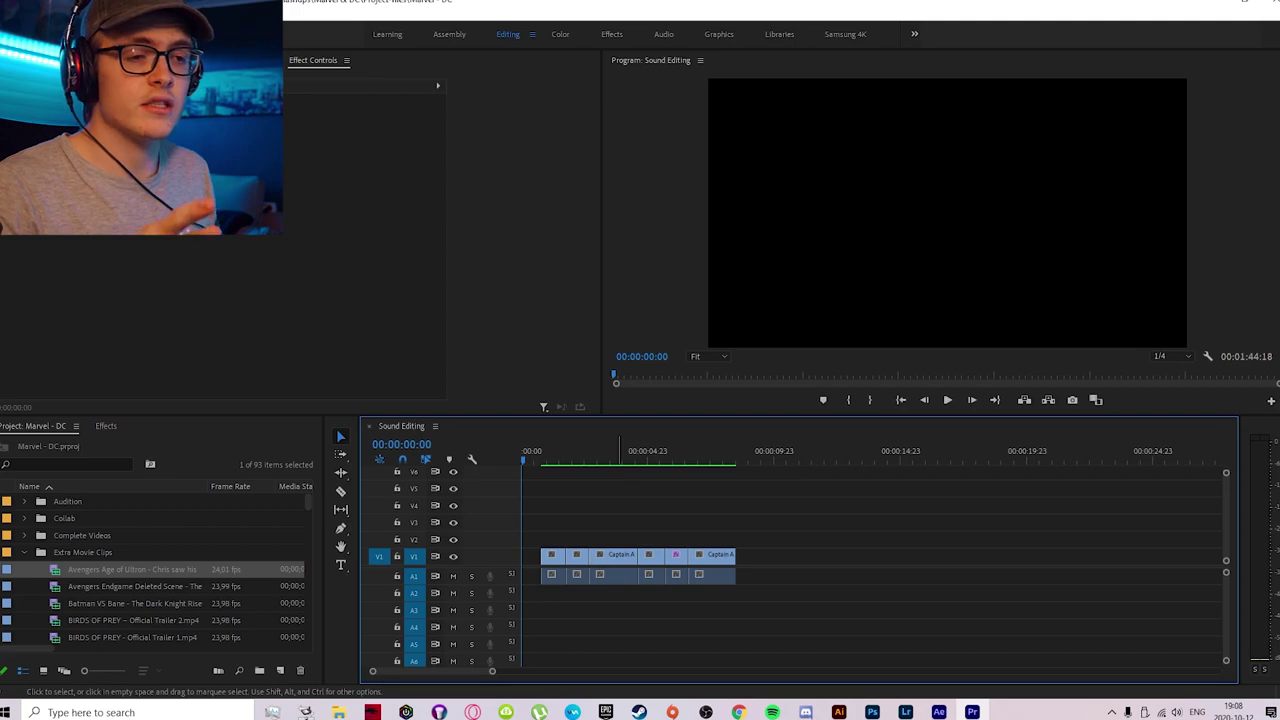
Step: Solo audio track A1 and play the sequence to hear only the movie clips' sound
{"action": "left_click", "coordinate": [471, 576]}
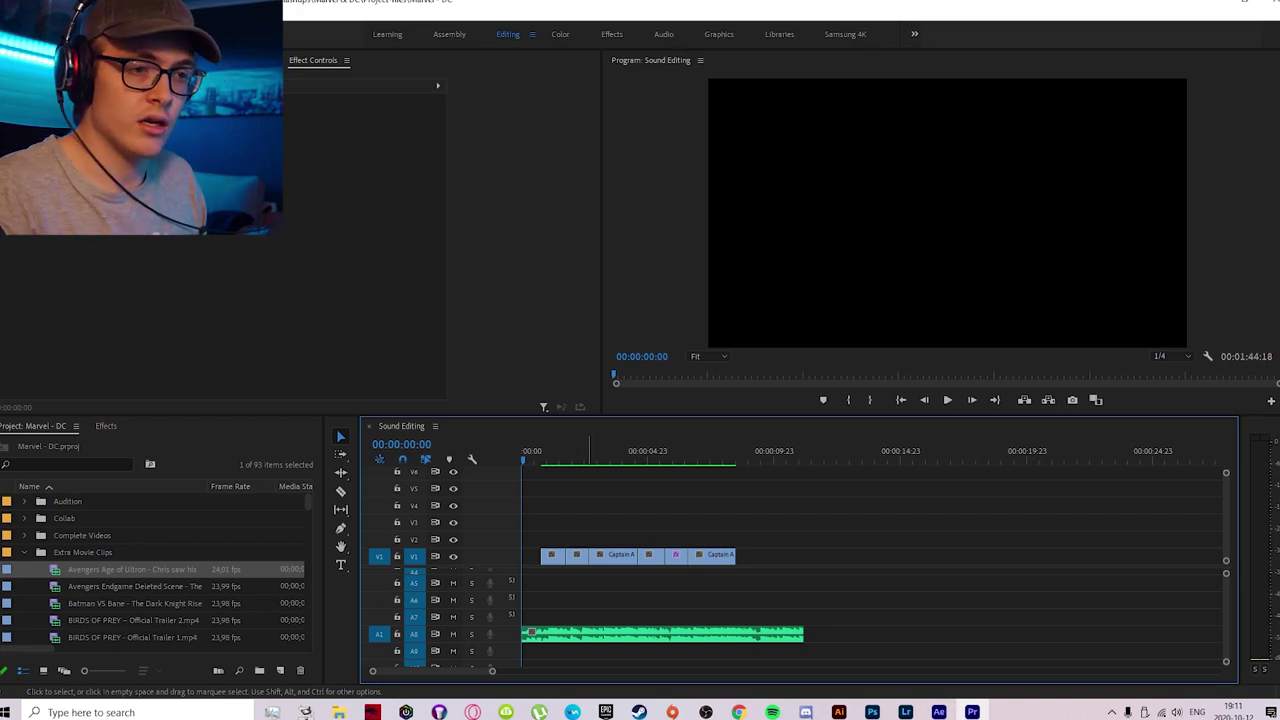
{"action": "scroll", "coordinate": [620, 615], "scroll_direction": "up", "scroll_amount": 3}
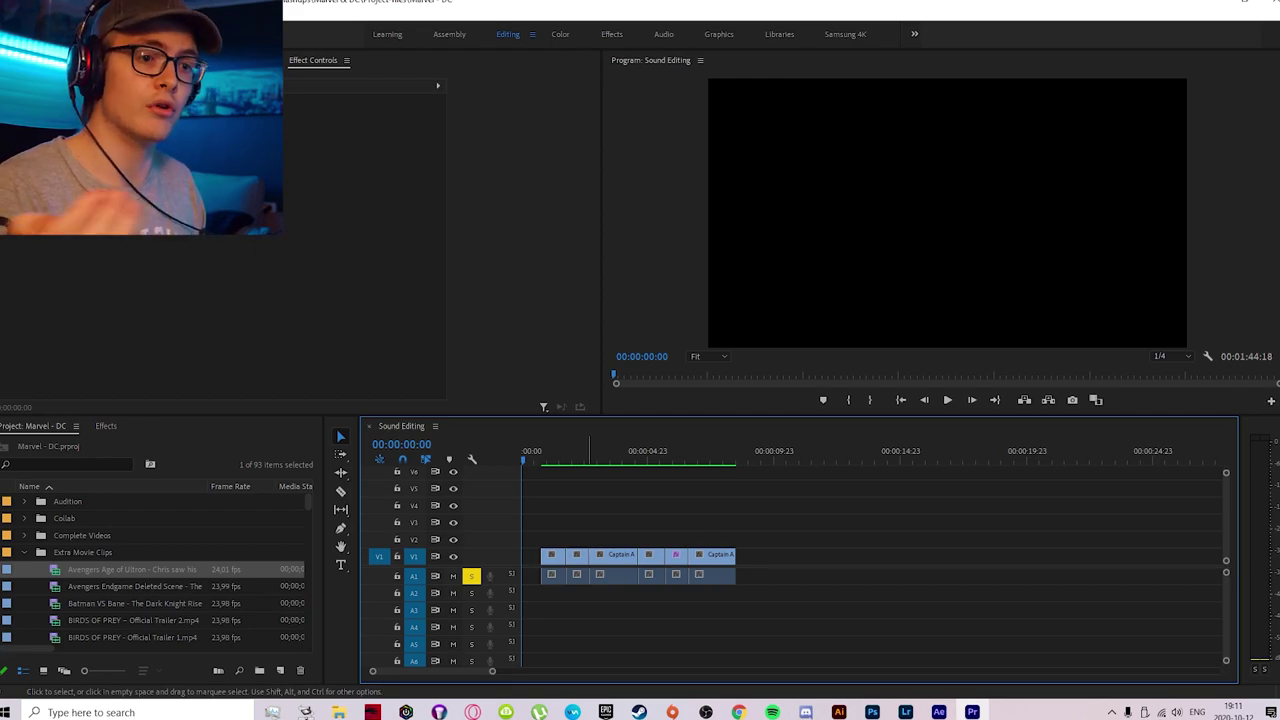
{"action": "key", "text": "space"}
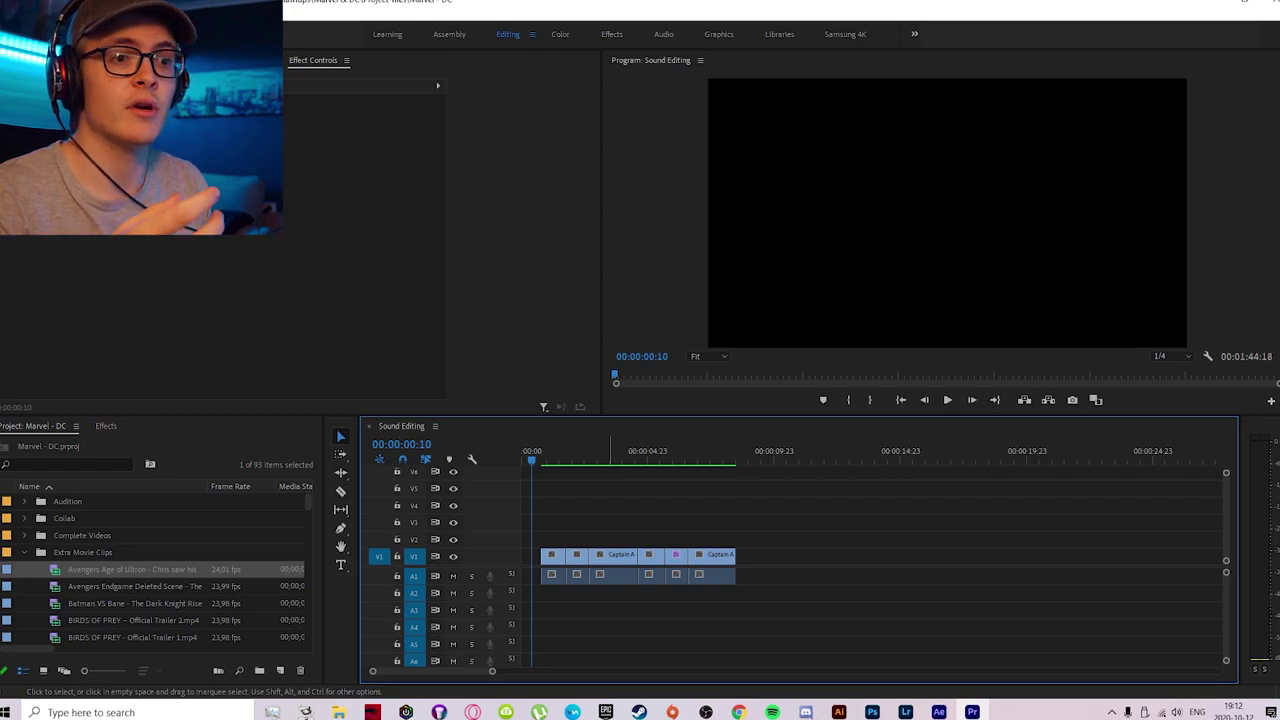
Step: Play the whole sequence from the start to hear the movie clips together with the music
{"action": "key", "text": "Home"}
{"action": "key", "text": "space"}
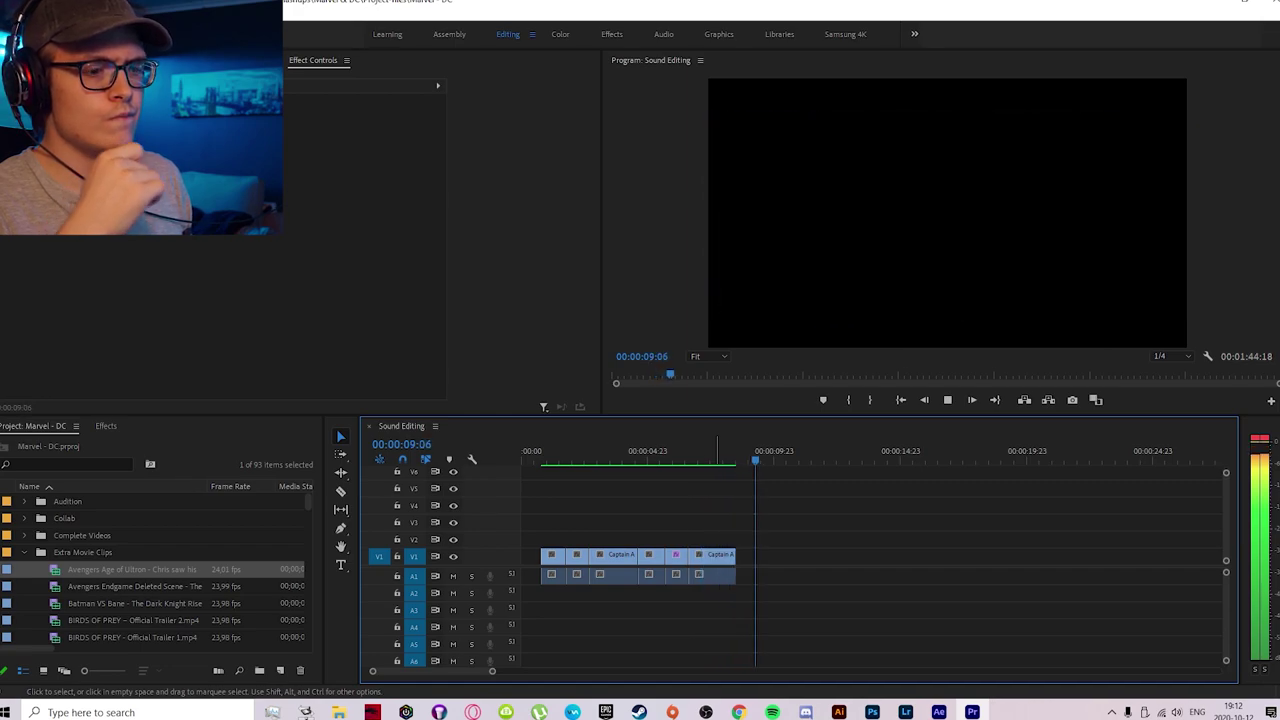
{"action": "key", "text": "space"}
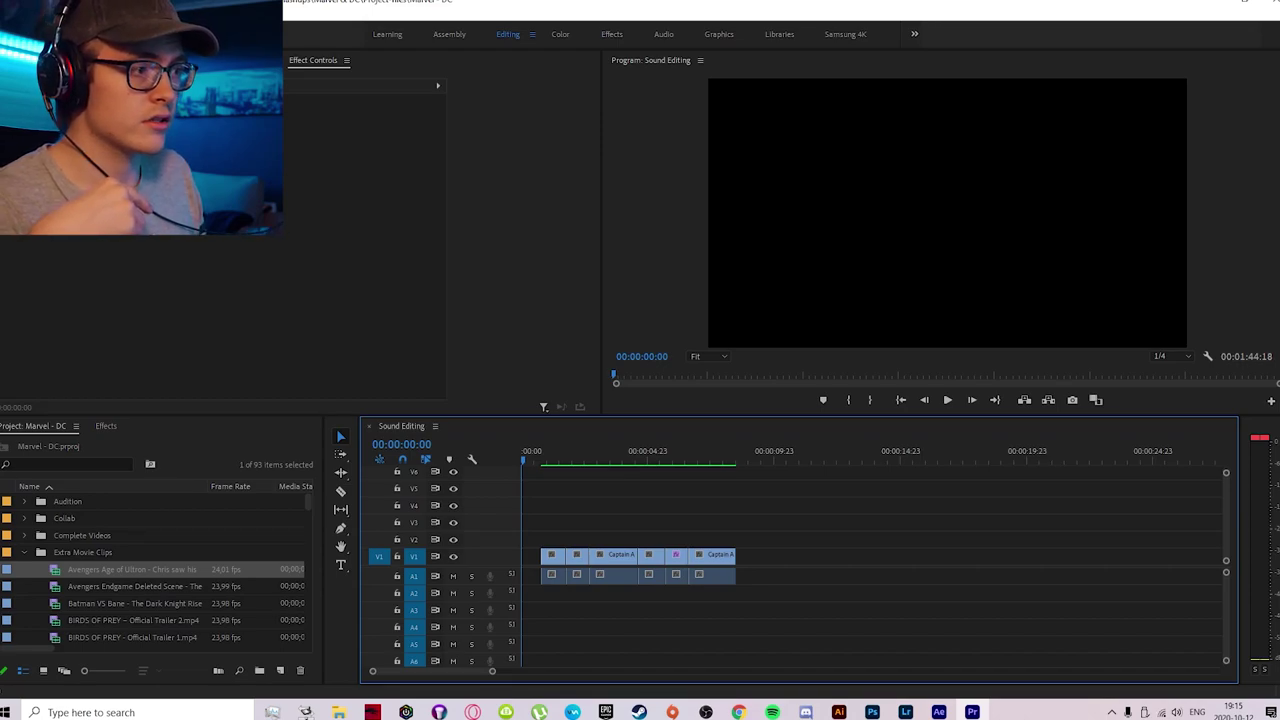
Step: Save the project with the playhead at the start of the sequence
{"action": "key", "text": "Return"}
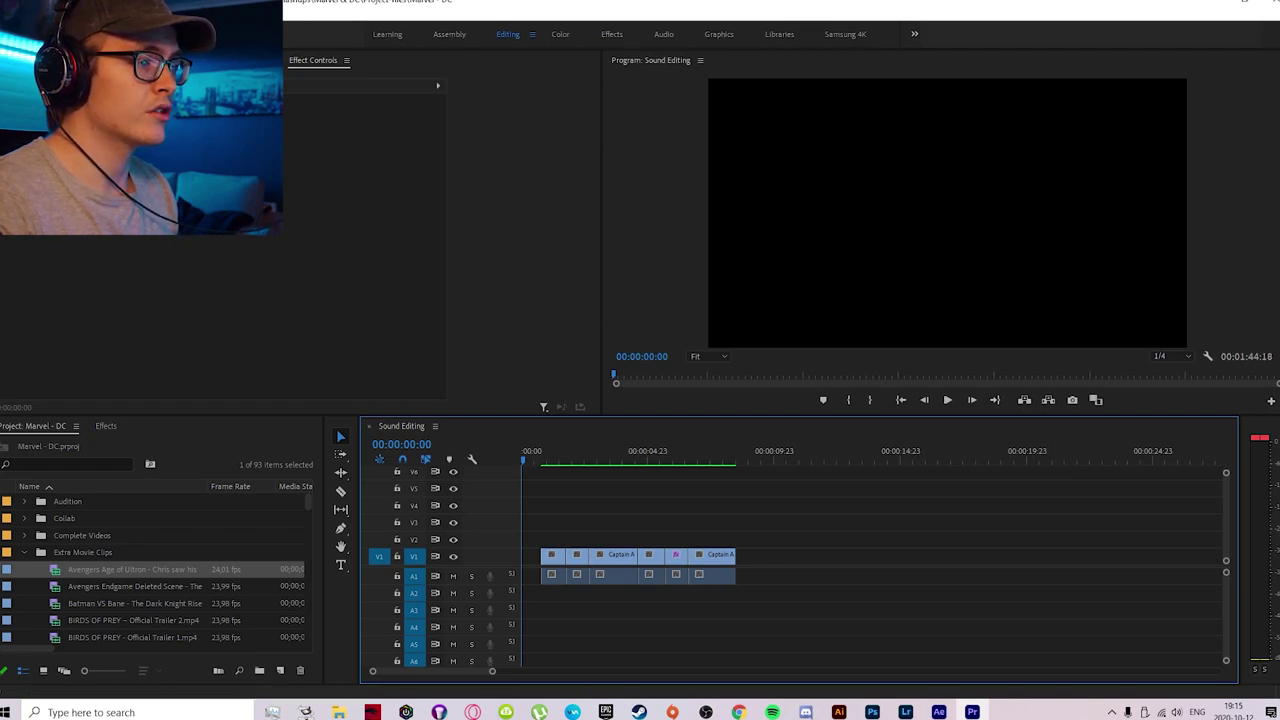
{"action": "key", "text": "ctrl+s"}
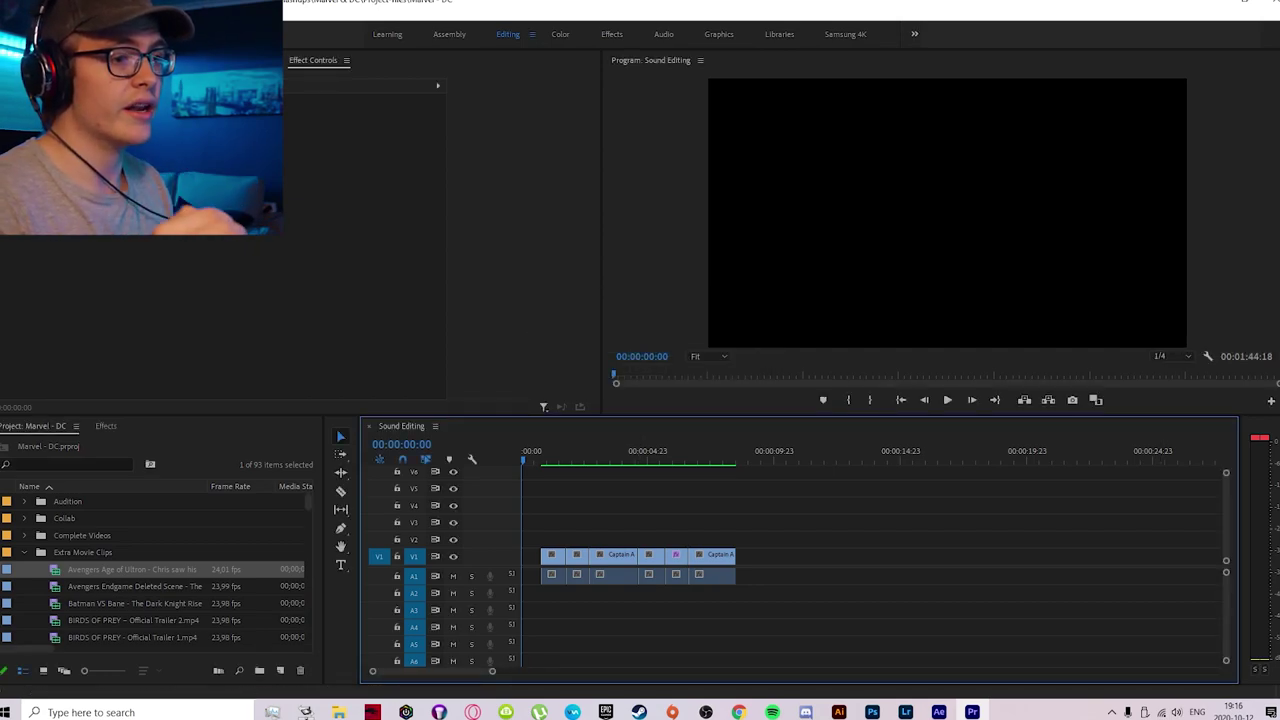
Step: Adjust the audio gain of the Old Town Road music clip
{"action": "key", "text": "period"}
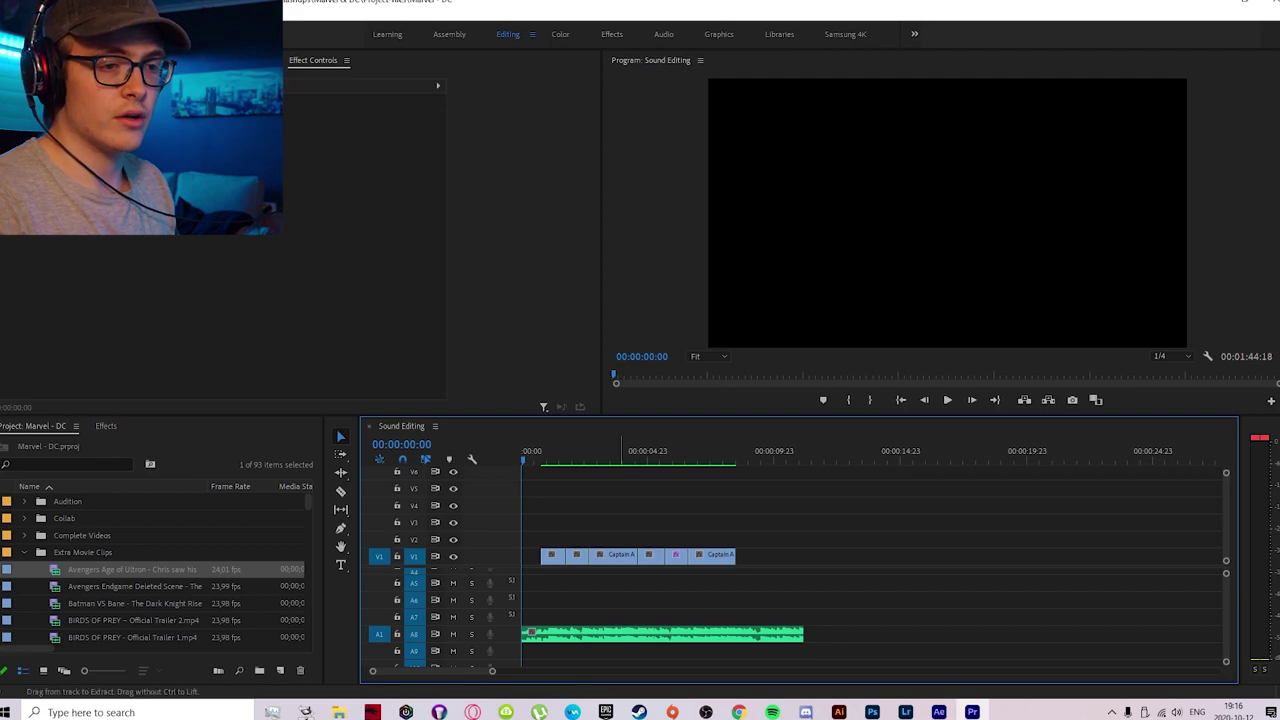
{"action": "left_click", "coordinate": [583, 634]}
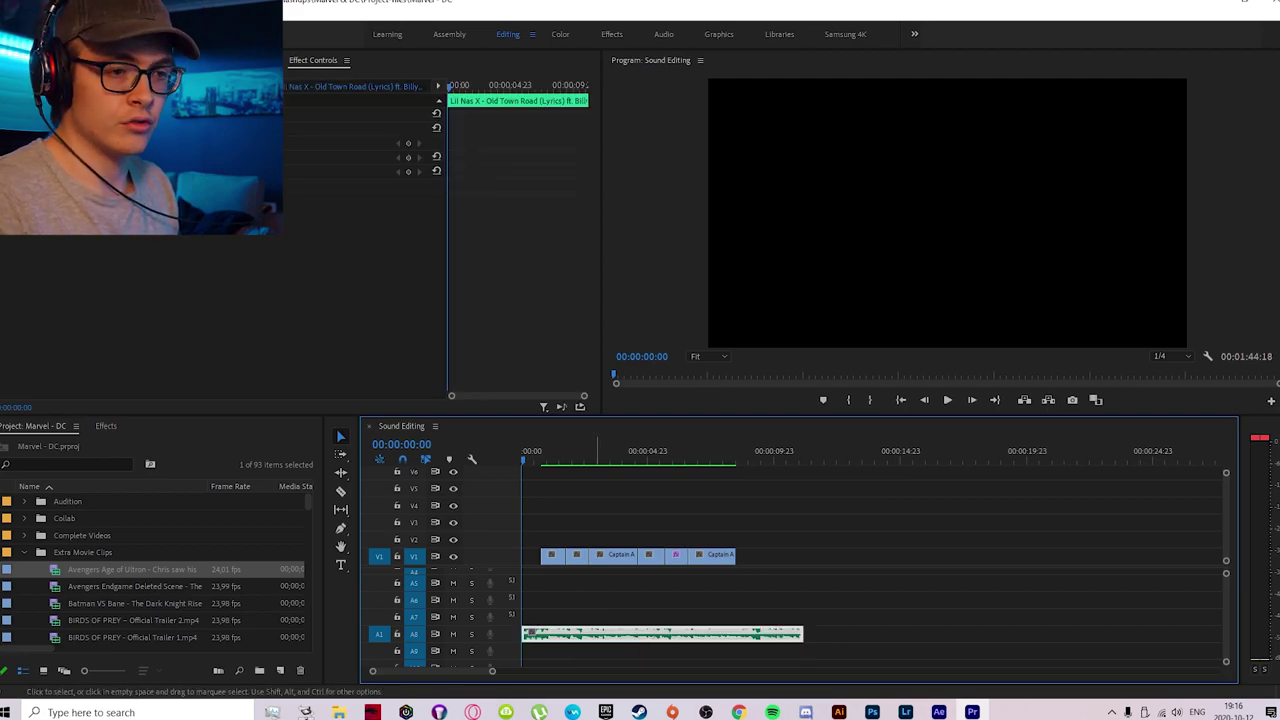
{"action": "right_click", "coordinate": [594, 634]}
{"action": "left_click", "coordinate": [641, 471]}
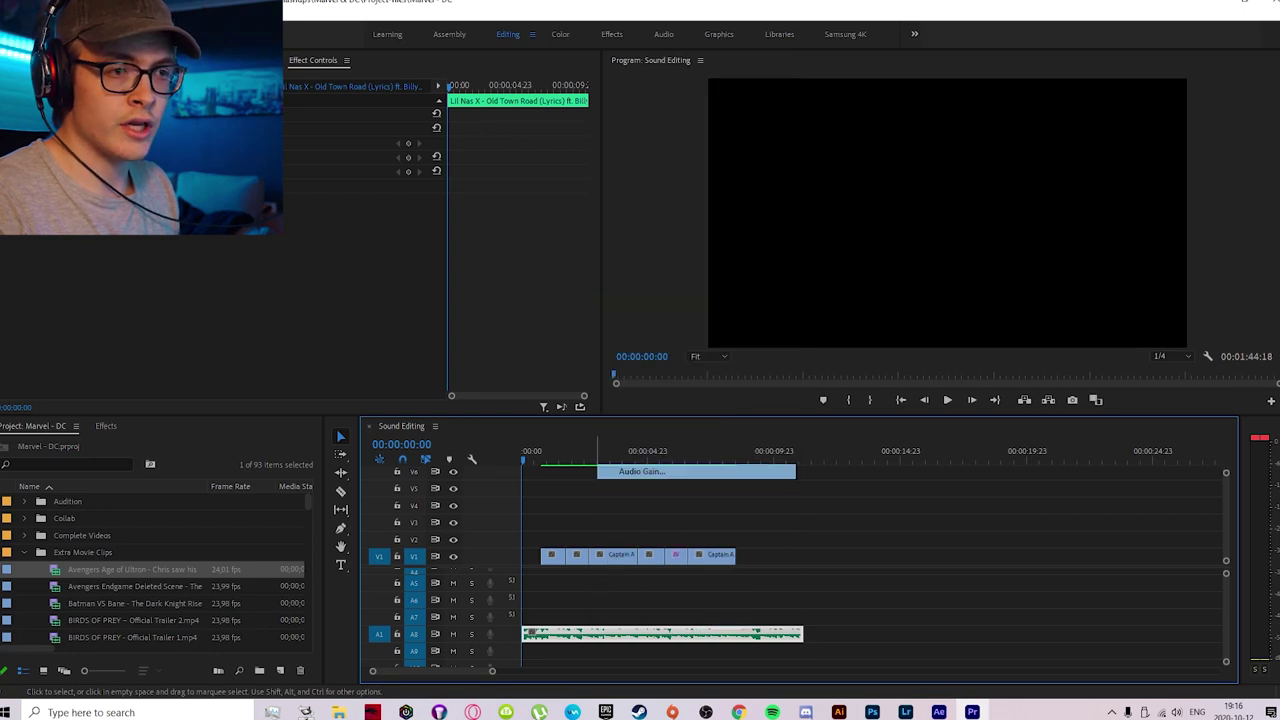
{"action": "key", "text": "Return"}
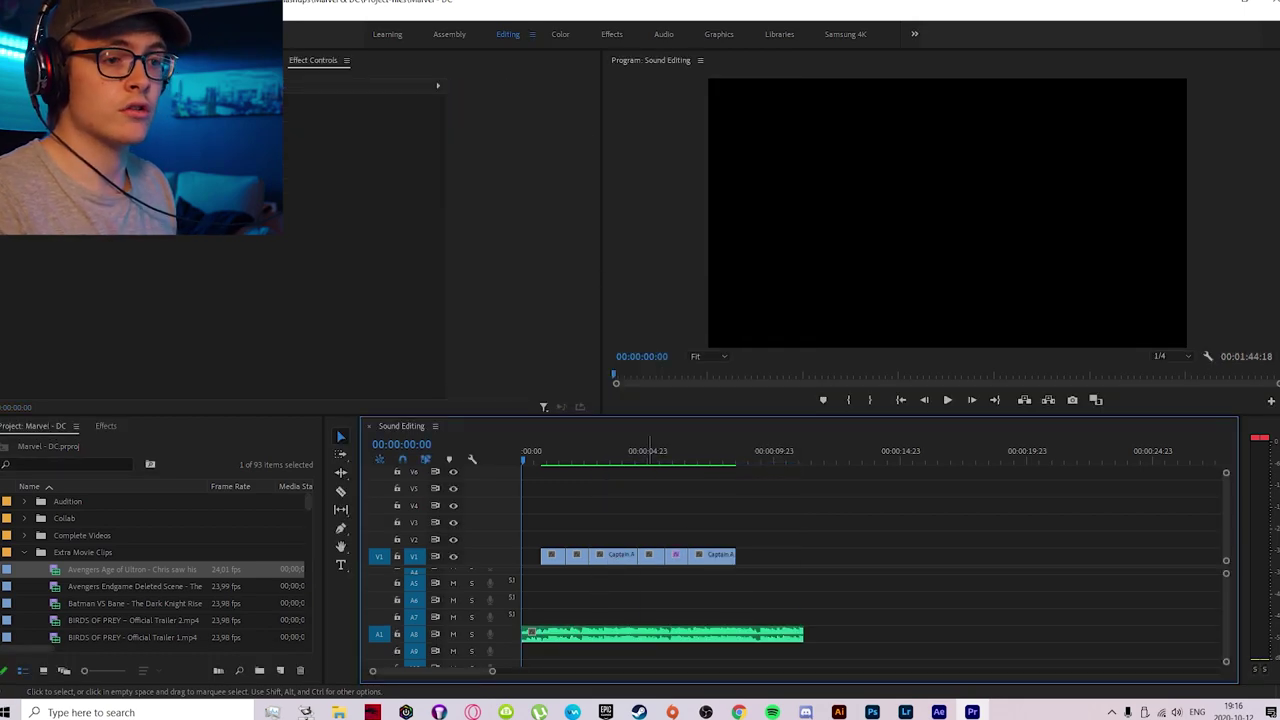
{"action": "left_click", "coordinate": [636, 634]}
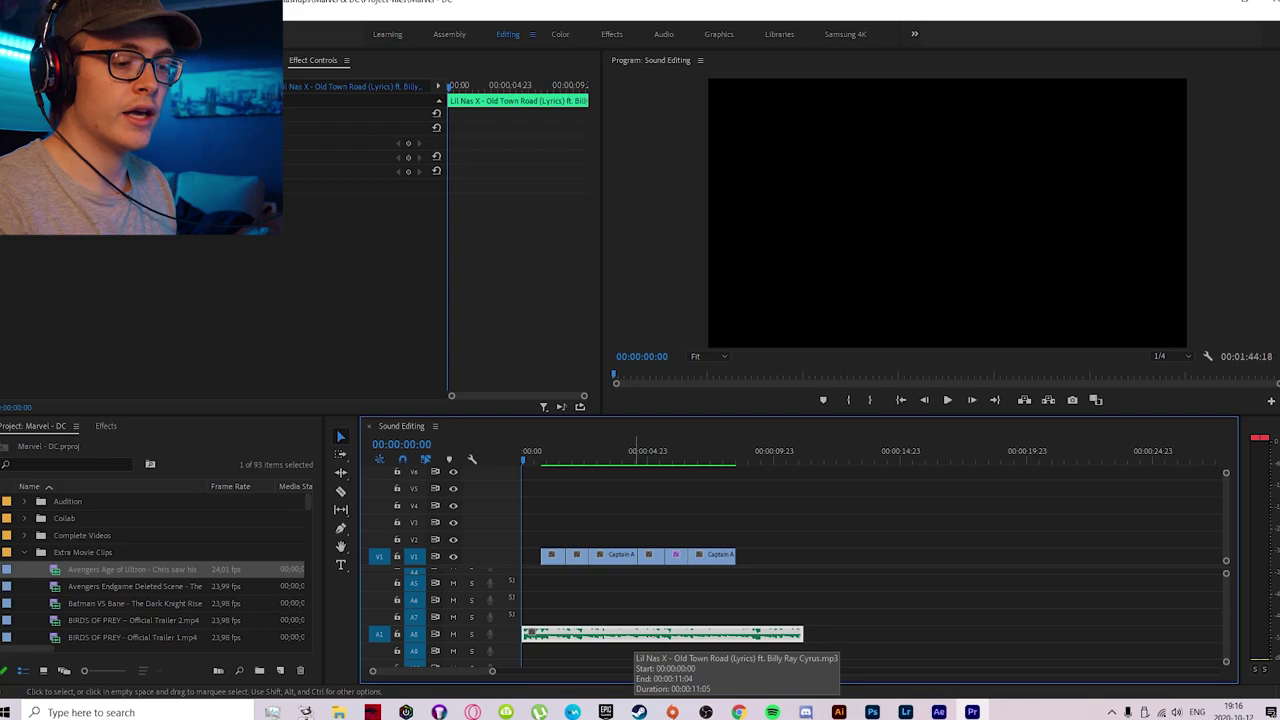
{"action": "key", "text": "g"}
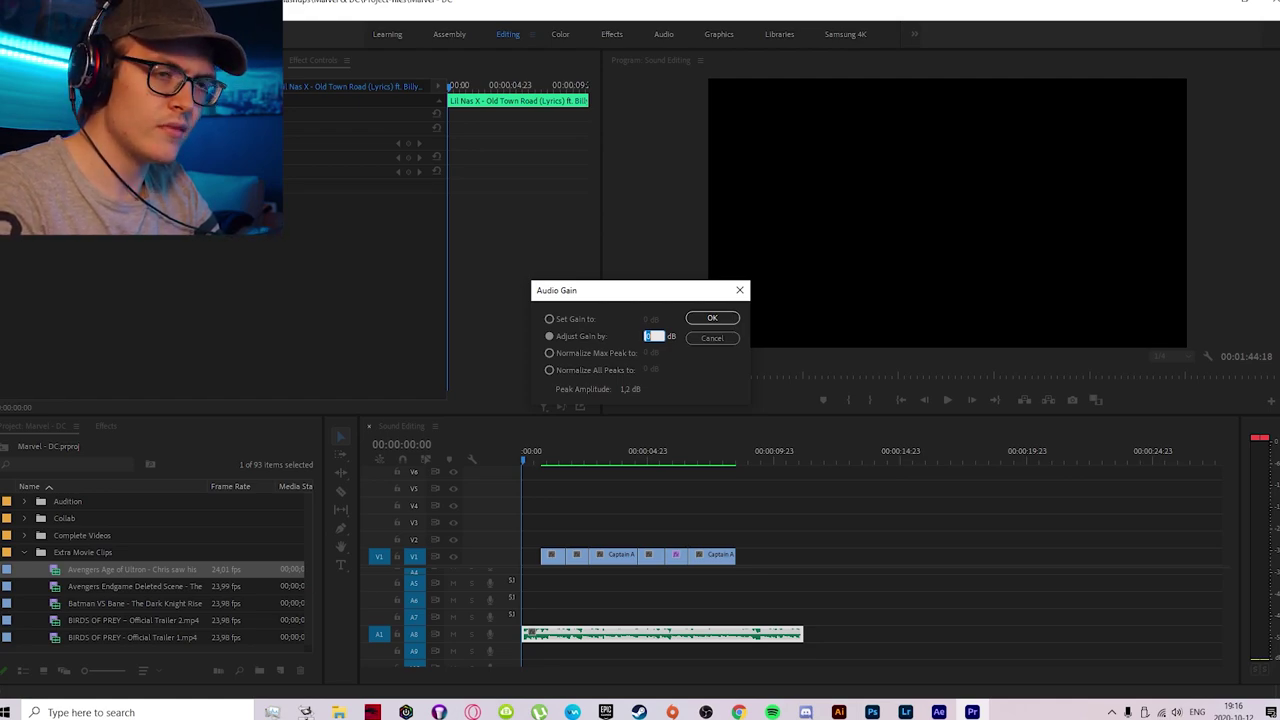
{"action": "key", "text": "Return"}
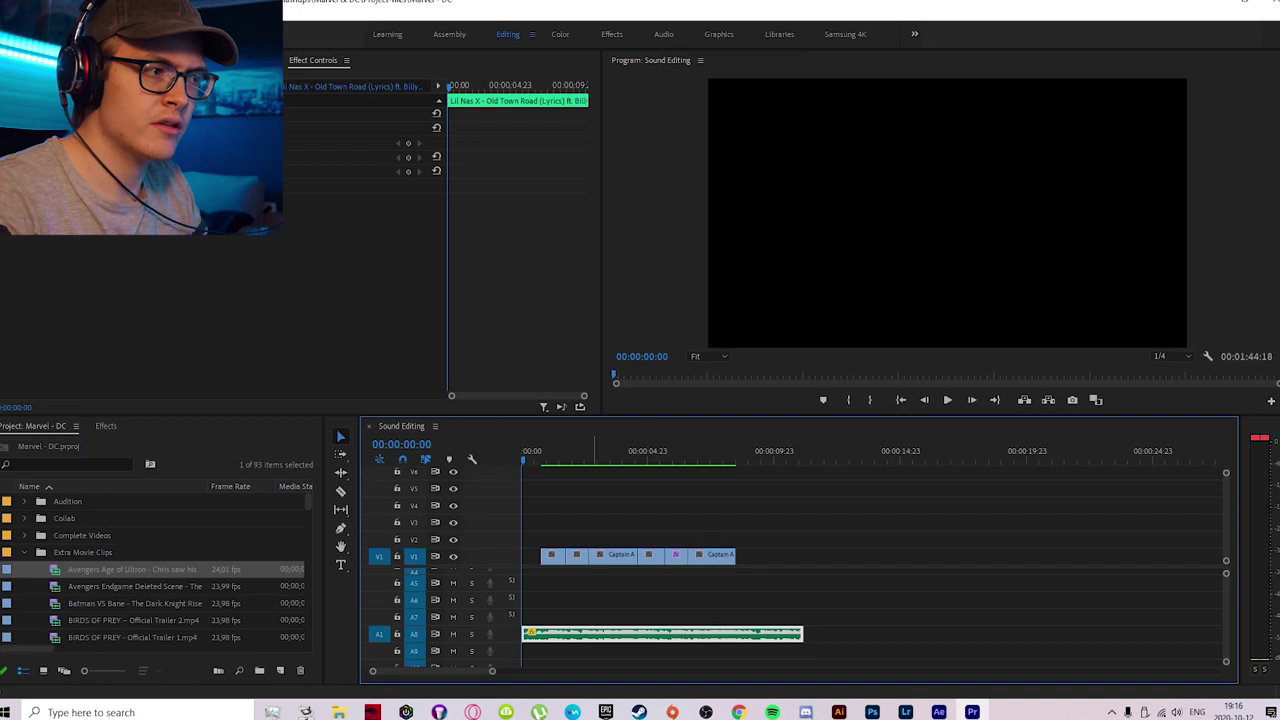
Step: Play the sequence past the last movie clip to check the music's audio level
{"action": "key", "text": "space"}
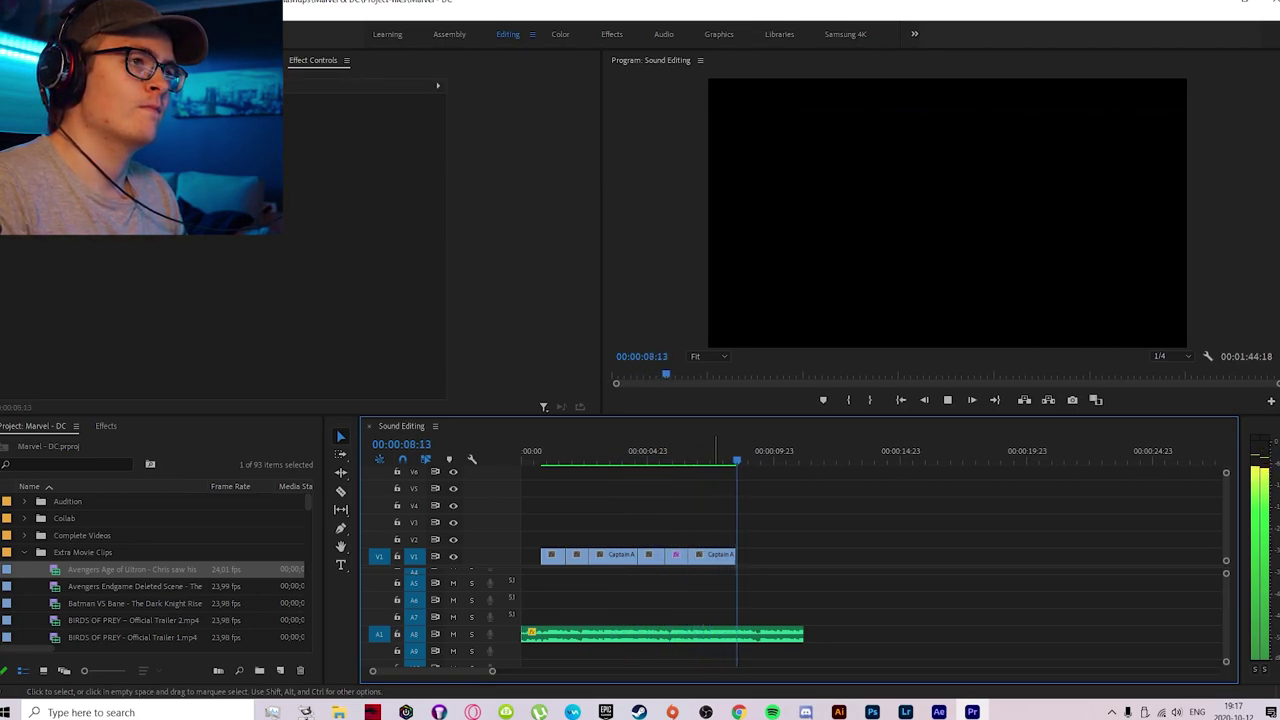
{"action": "key", "text": "space"}
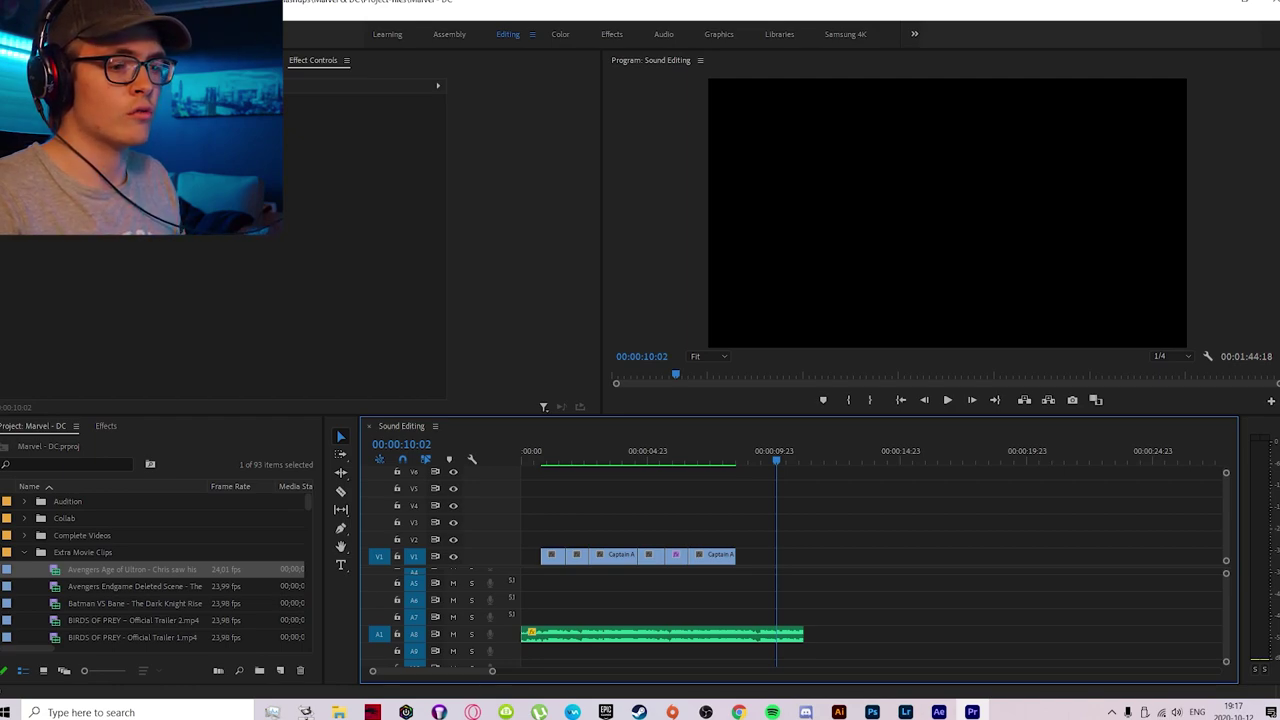
{"action": "scroll", "coordinate": [800, 615], "scroll_direction": "up", "scroll_amount": 3}
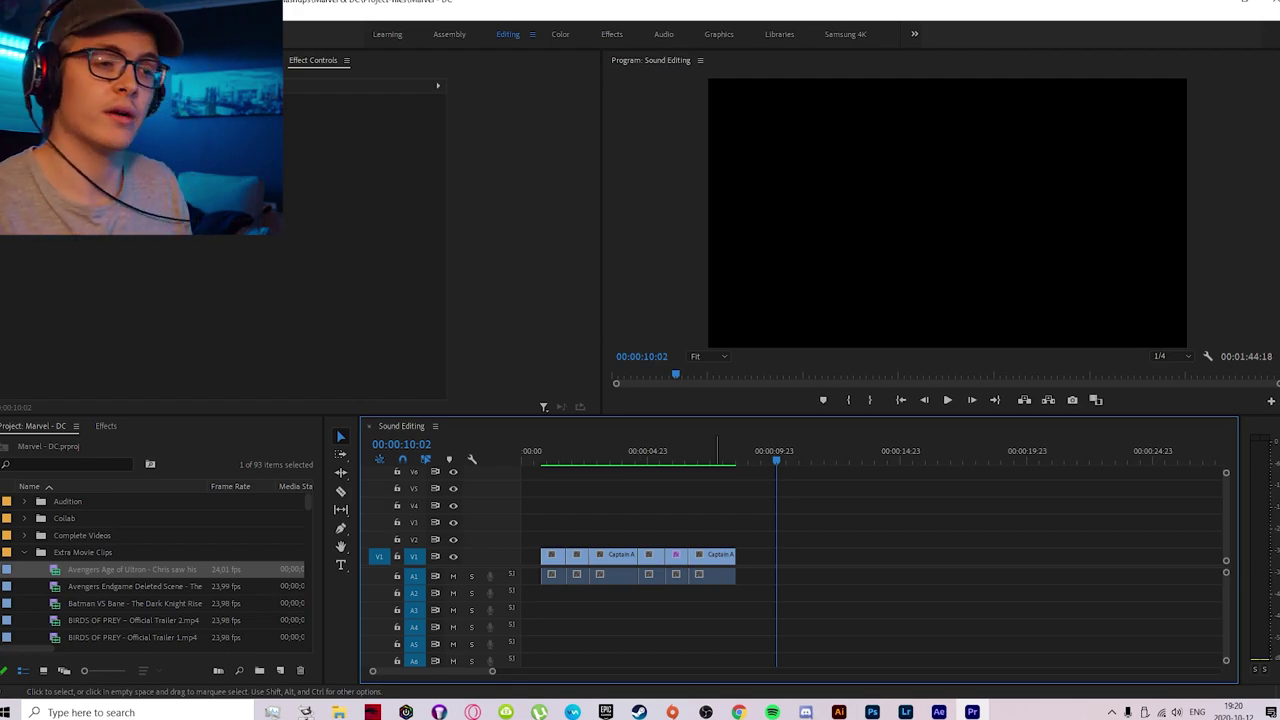
Step: Return to the start of the sequence and save the project
{"action": "key", "text": "Home"}
{"action": "key", "text": "ctrl+s"}
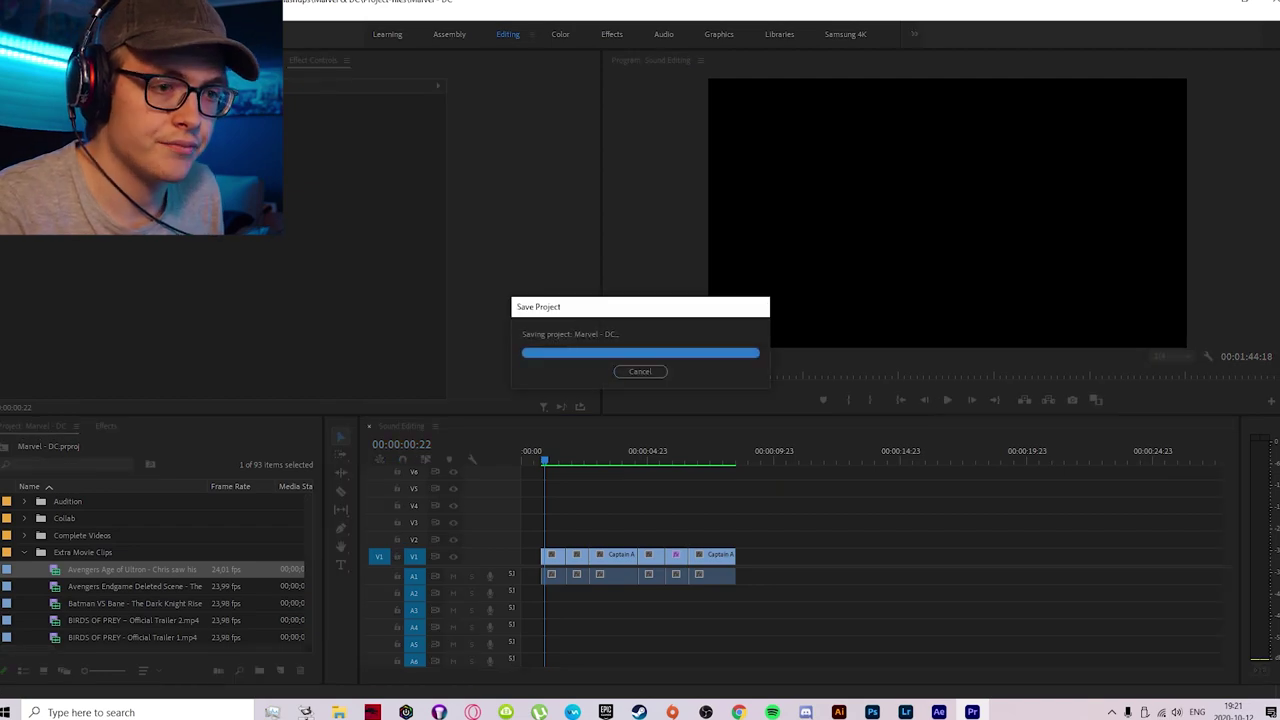
Step: Modify the first Captain America Civil War clip's audio channels so only the C channel stays enabled, with L, R, LFE, Ls and Rs disabled
{"action": "key", "text": "backslash"}
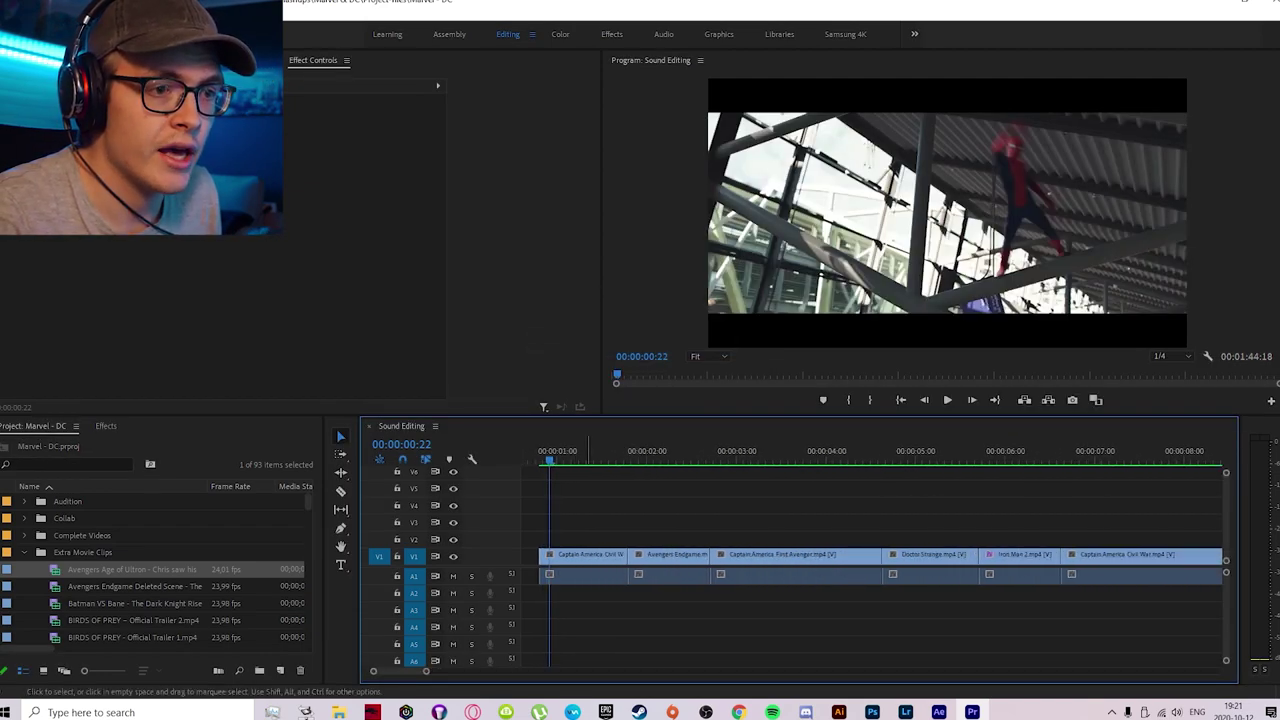
{"action": "right_click", "coordinate": [588, 556]}
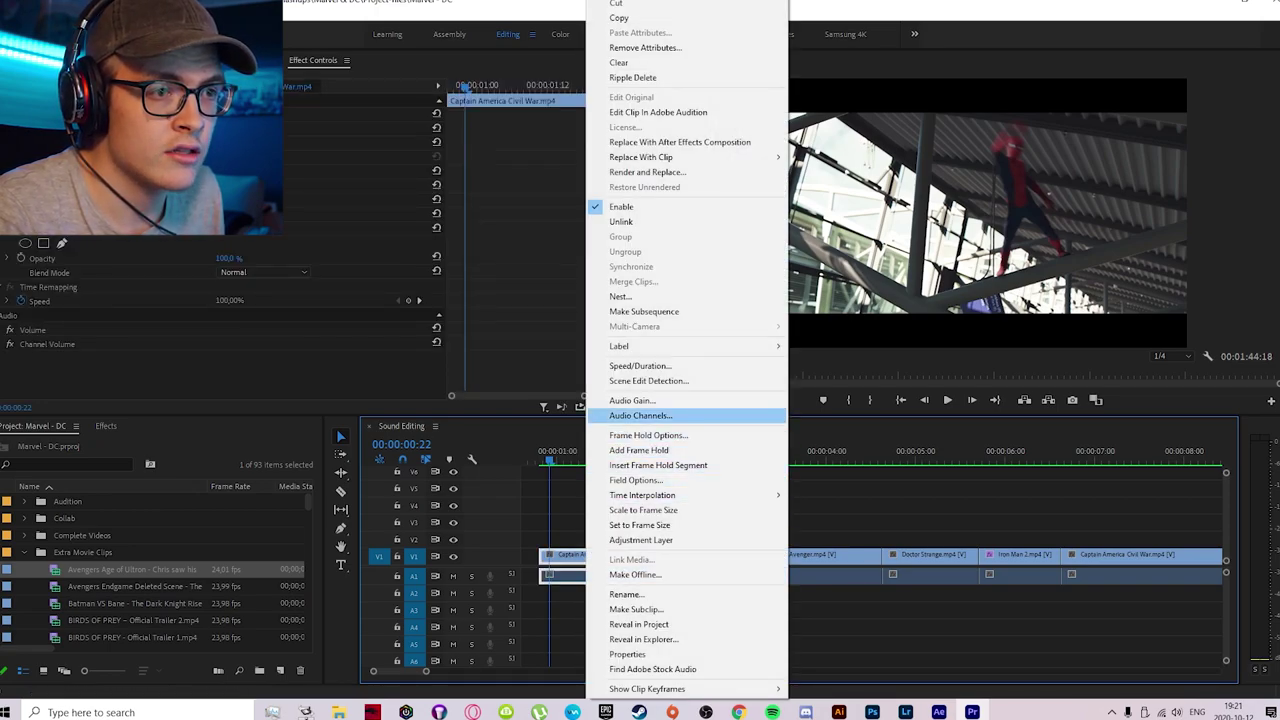
{"action": "left_click", "coordinate": [640, 415]}
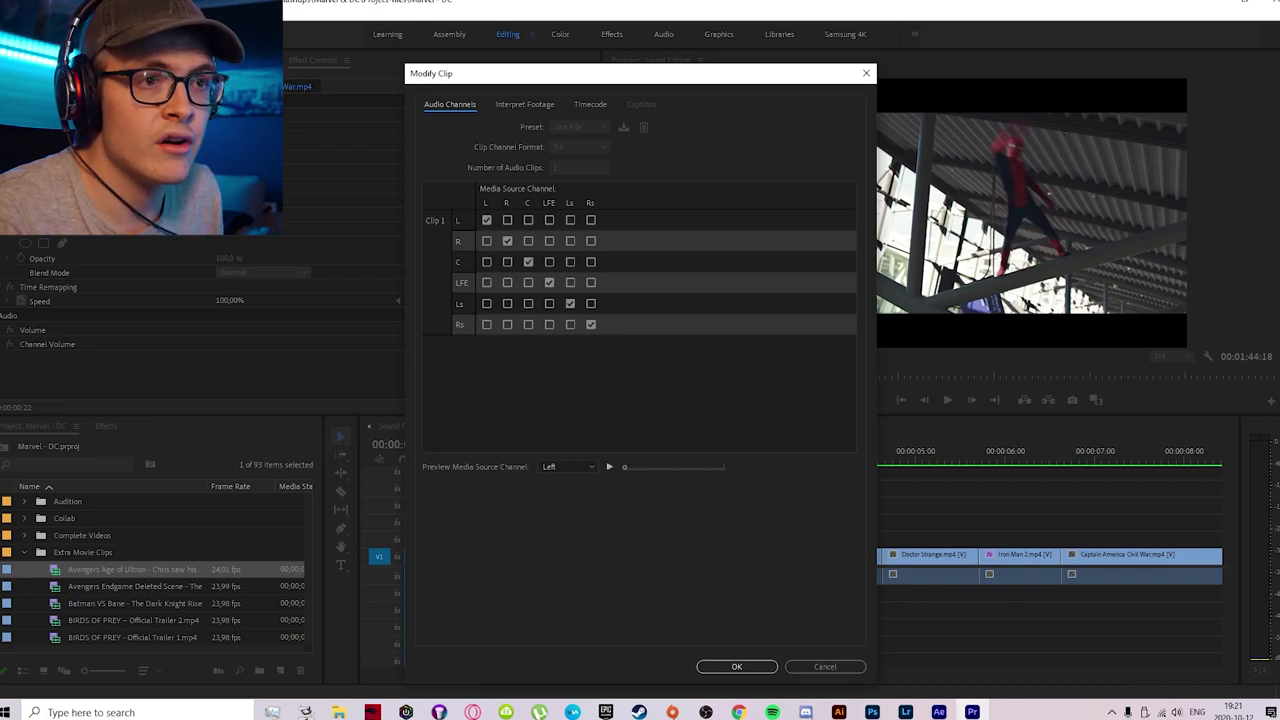
{"action": "left_click", "coordinate": [487, 220]}
{"action": "left_click", "coordinate": [507, 241]}
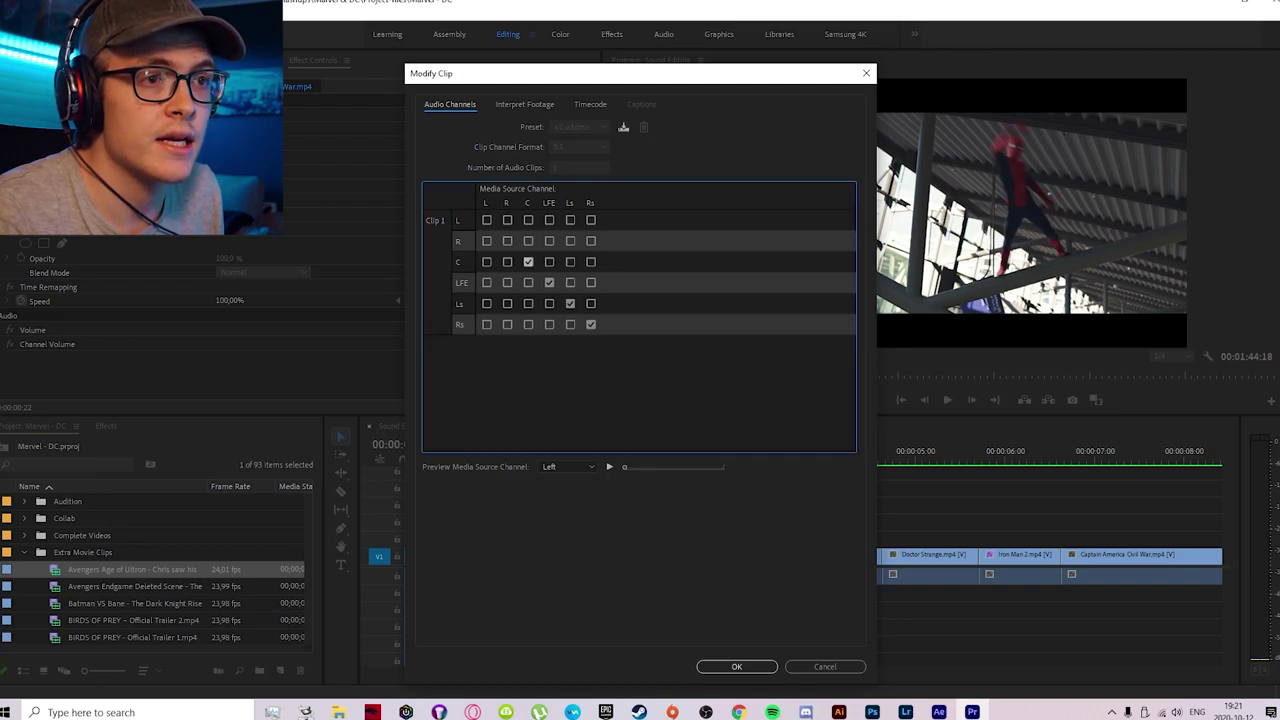
{"action": "left_click", "coordinate": [549, 282]}
{"action": "left_click", "coordinate": [570, 303]}
{"action": "left_click", "coordinate": [591, 324]}
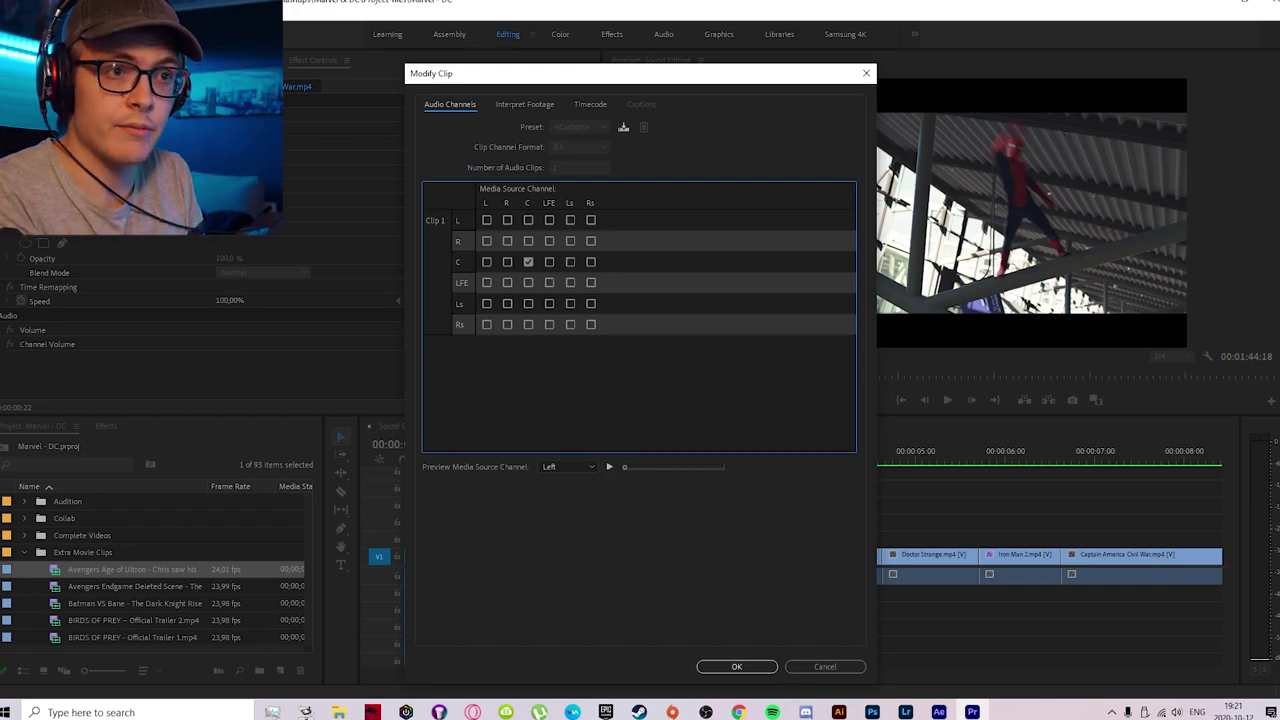
{"action": "key", "text": "Tab"}
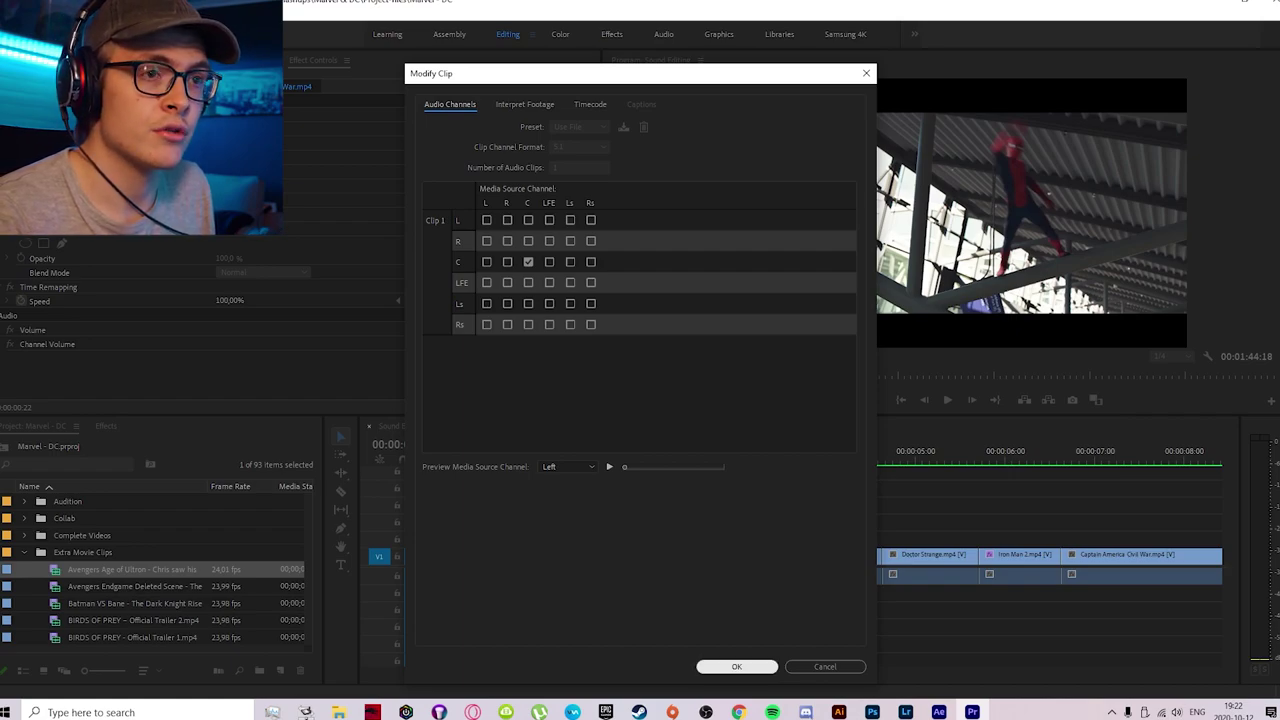
{"action": "left_click", "coordinate": [736, 666]}
{"action": "right_click", "coordinate": [677, 574]}
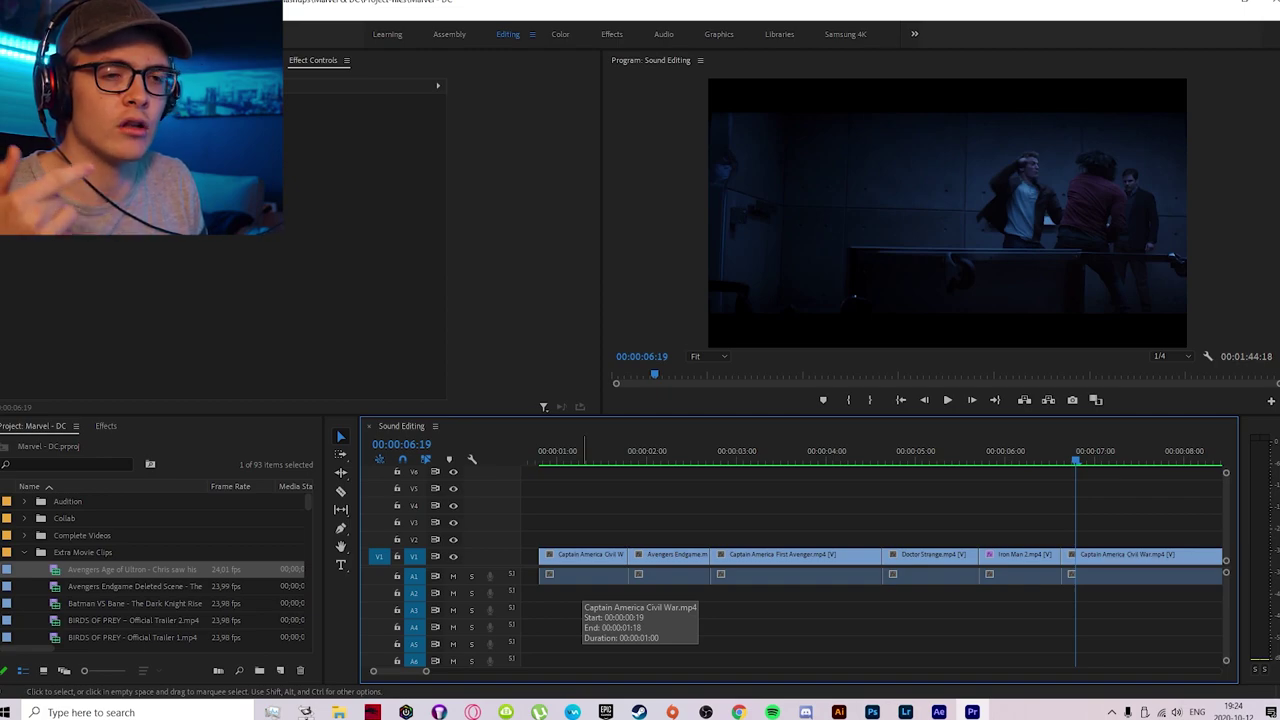
Step: Apply C-only audio channels to the source clip Doctor Strange.mp4 in the project and to all matching clips in sequences
{"action": "scroll", "coordinate": [155, 570], "scroll_direction": "down", "scroll_amount": 5}
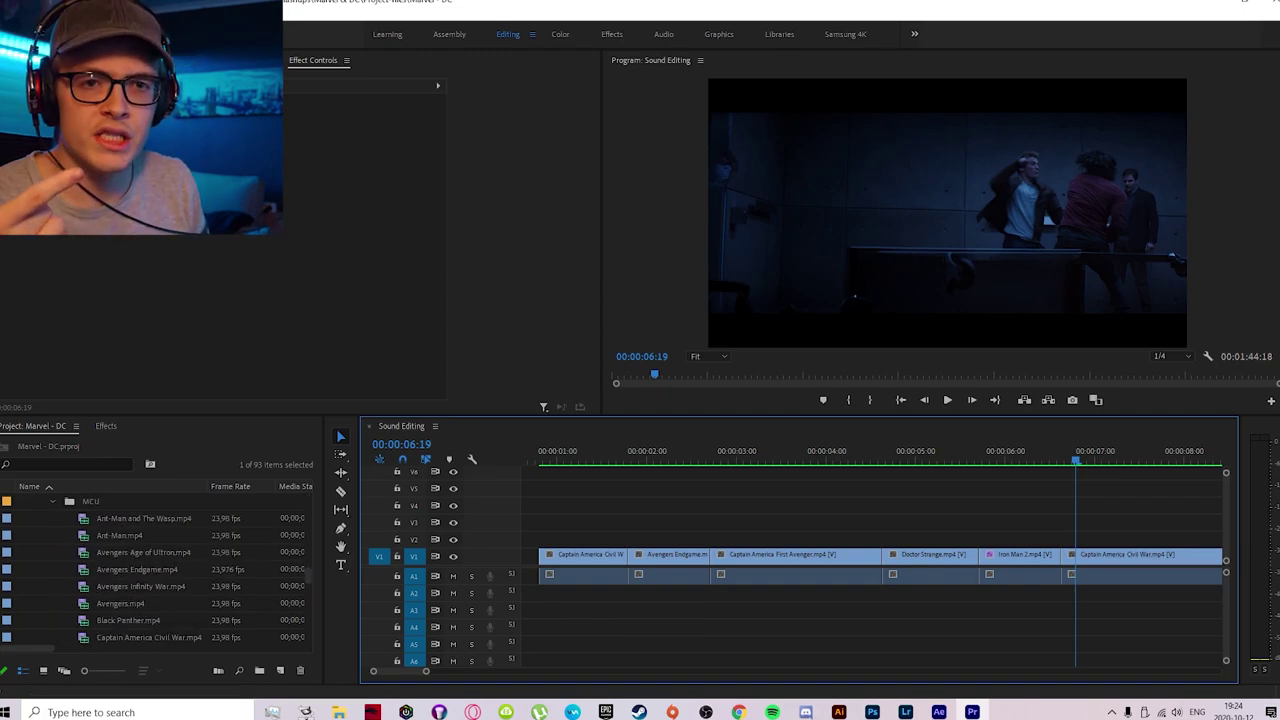
{"action": "scroll", "coordinate": [155, 570], "scroll_direction": "down", "scroll_amount": 5}
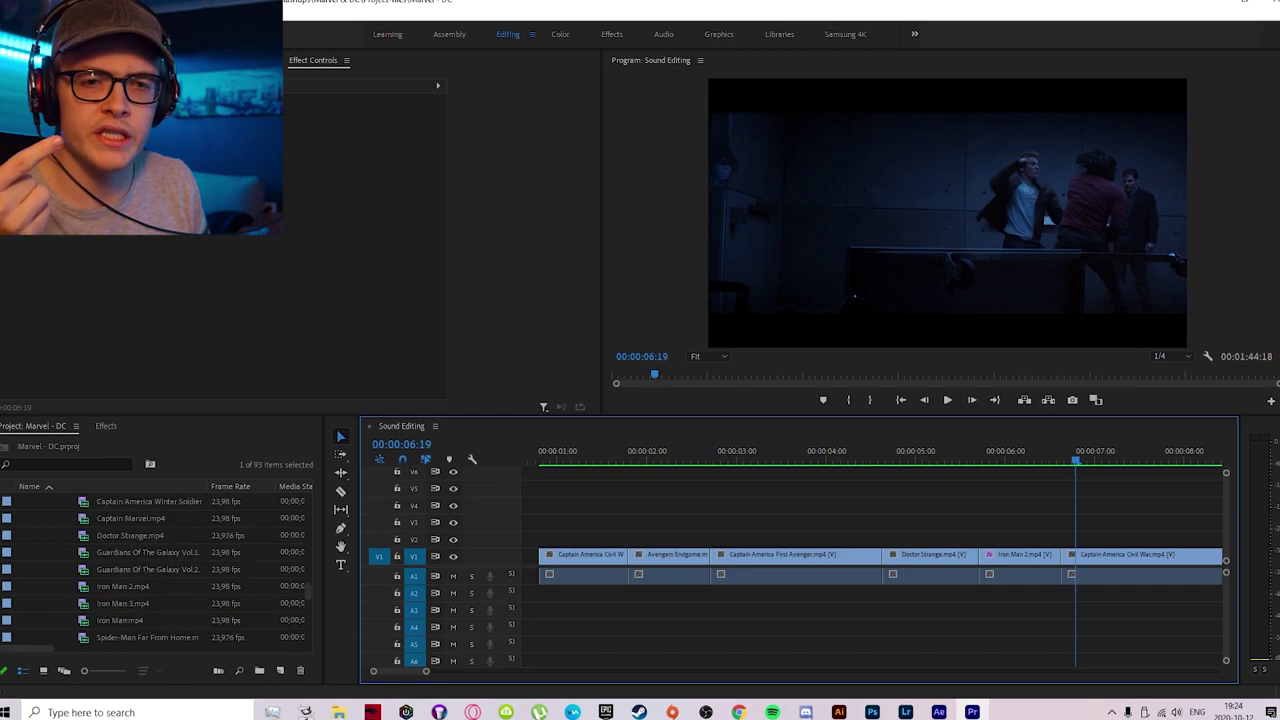
{"action": "left_click", "coordinate": [84, 569]}
{"action": "right_click", "coordinate": [84, 569]}
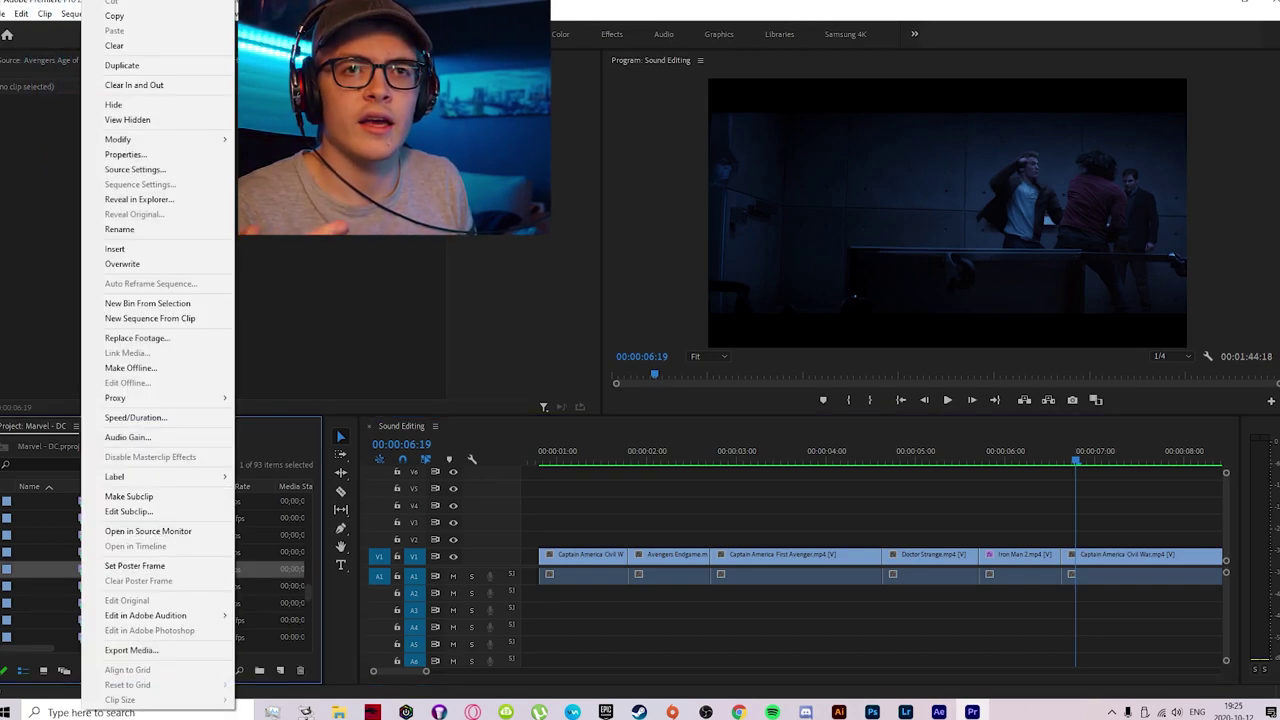
{"action": "mouse_move", "coordinate": [118, 139]}
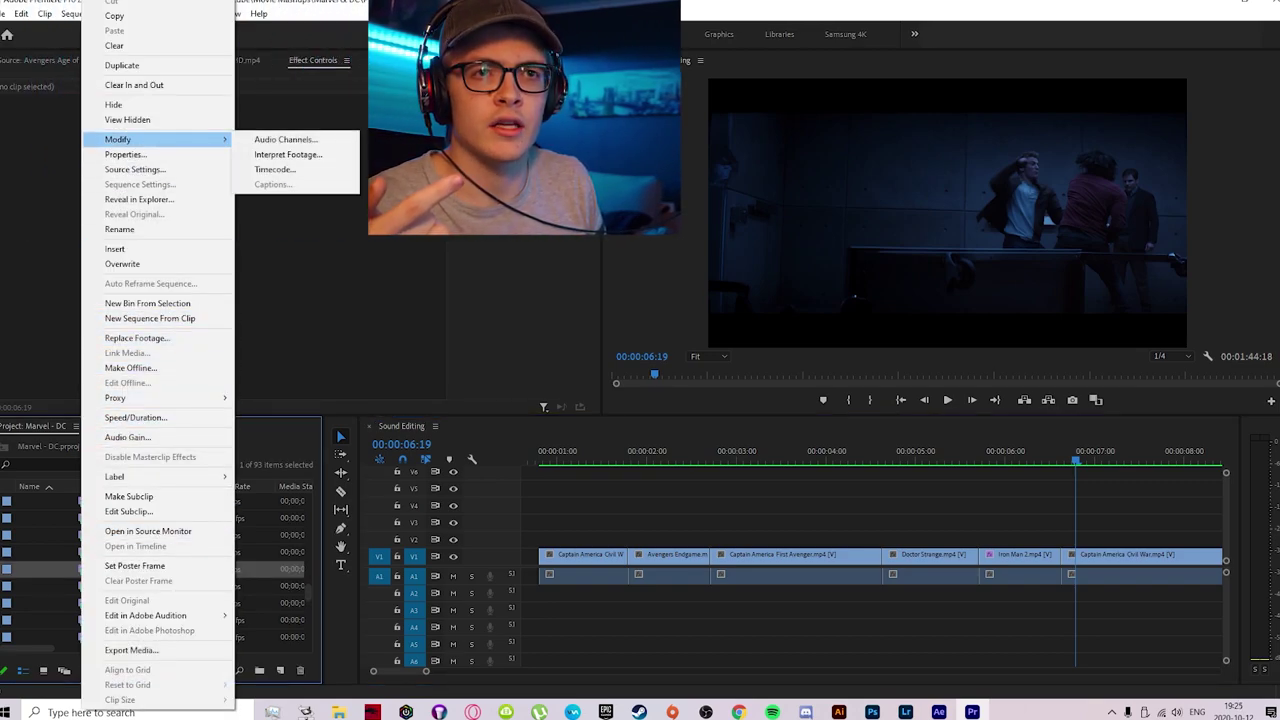
{"action": "left_click", "coordinate": [285, 139]}
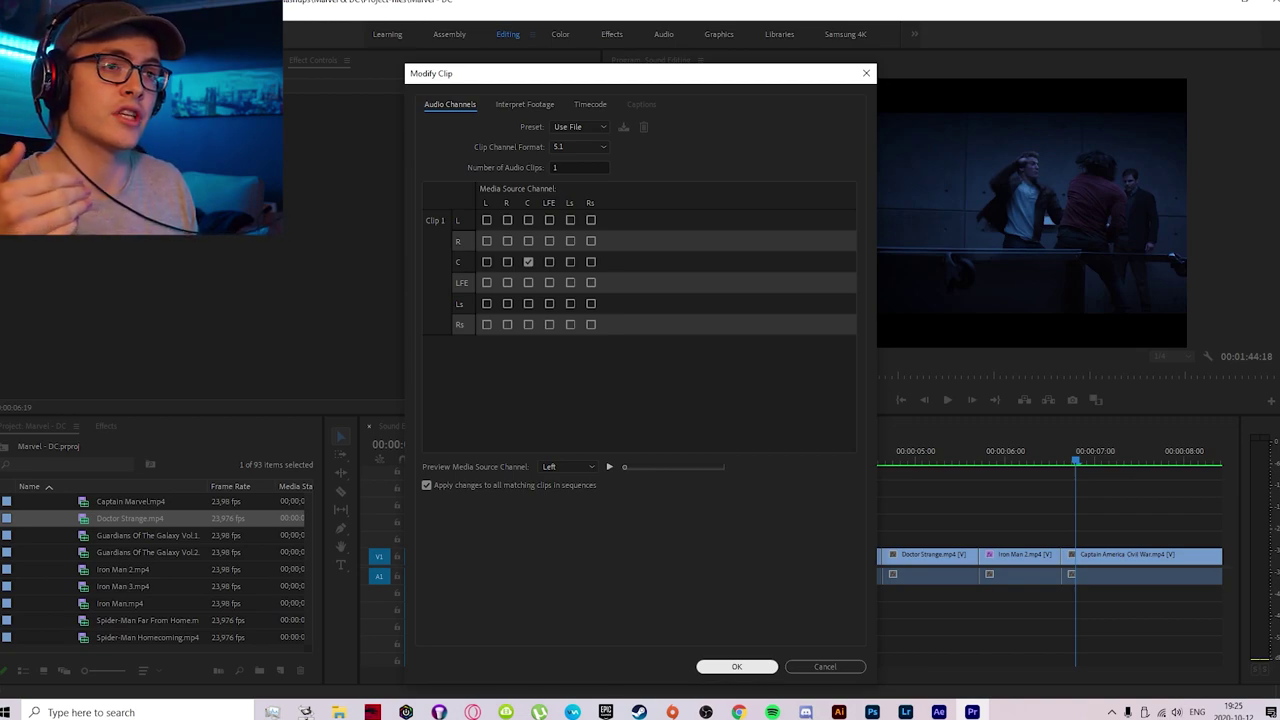
{"action": "key", "text": "Return"}
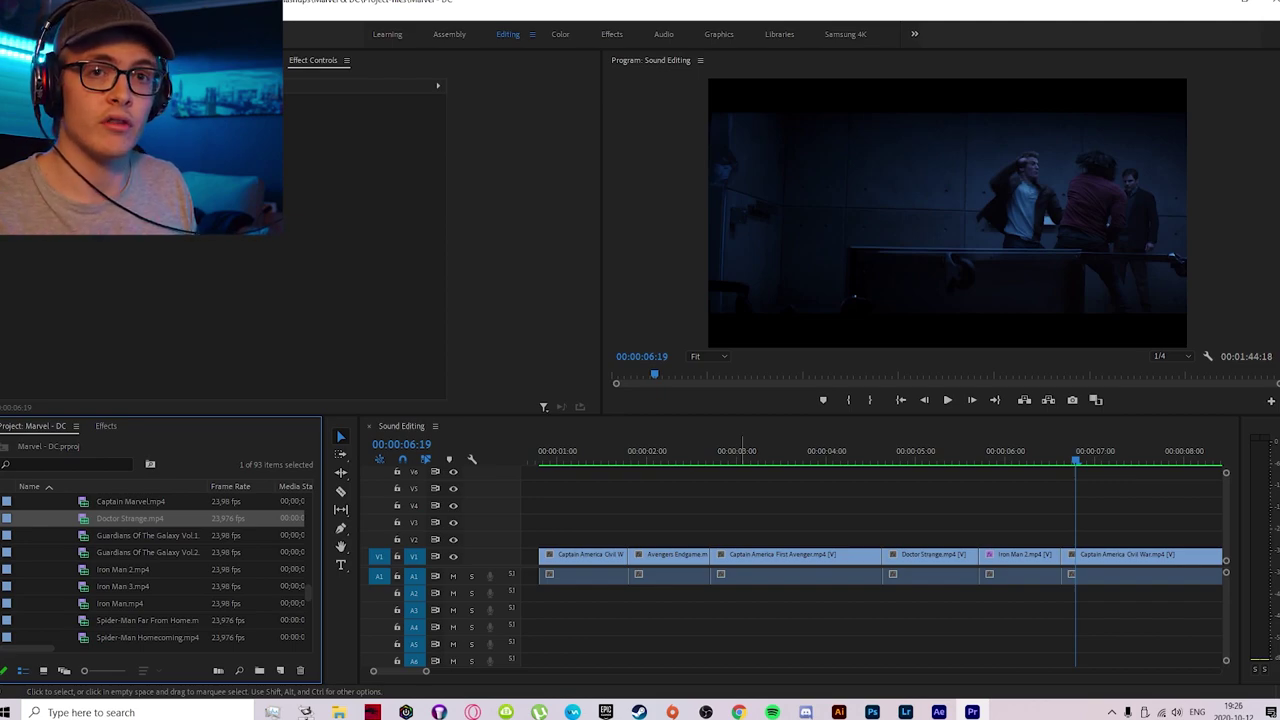
Step: Trim the Constant Gain fades at both ends of the first Captain America Civil War clip's audio, to about 7 frames at the start
{"action": "key", "text": "Home"}
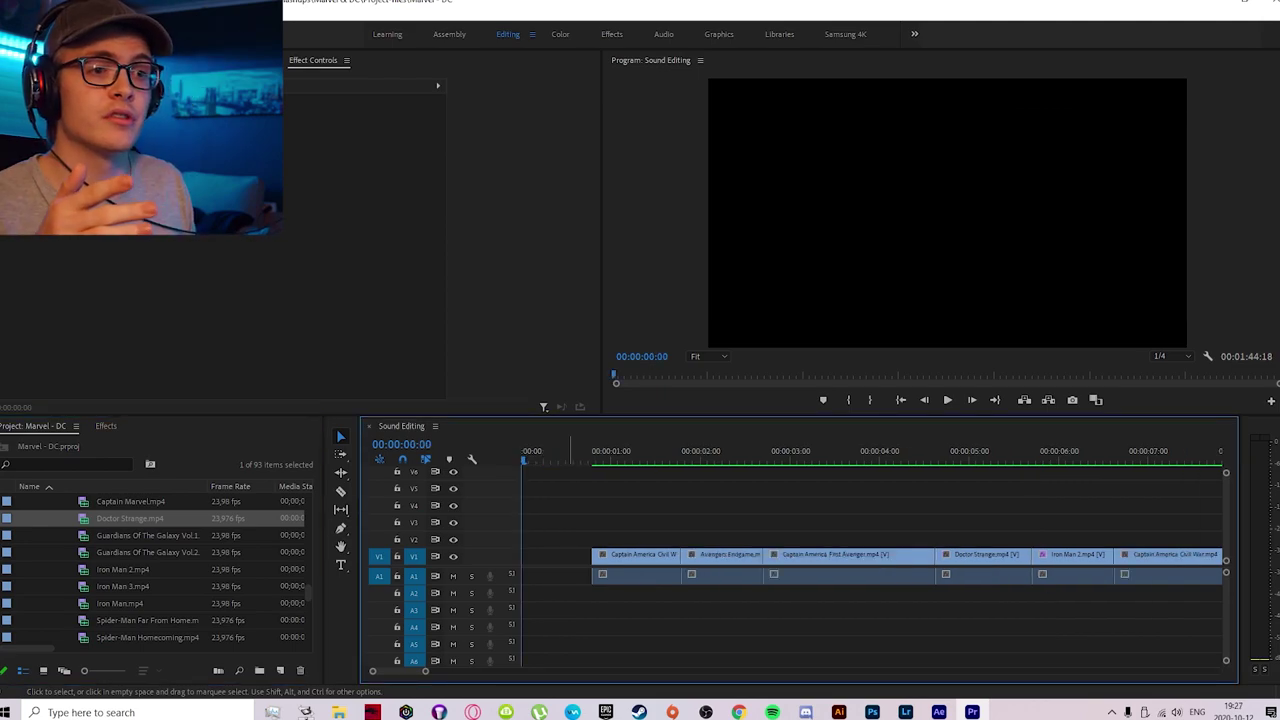
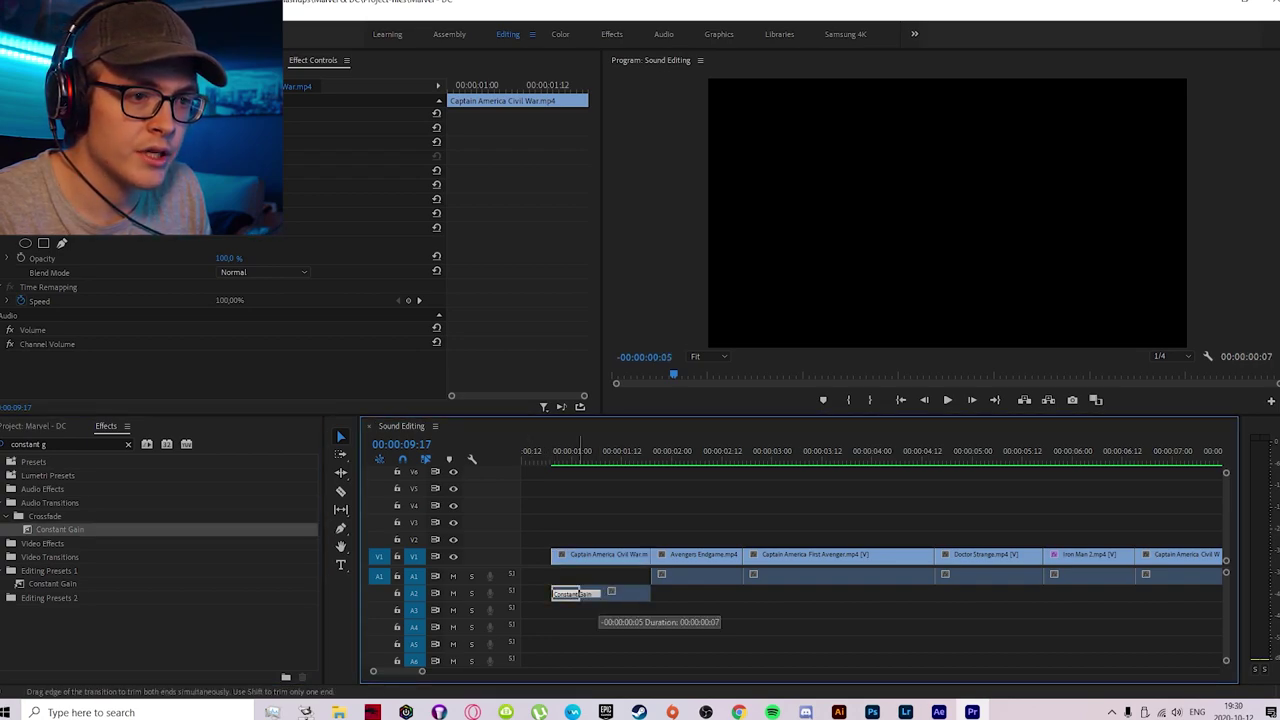
{"action": "left_click_drag", "start_coordinate": [640, 593], "coordinate": [650, 593]}
{"action": "left_click_drag", "start_coordinate": [604, 594], "coordinate": [624, 594]}
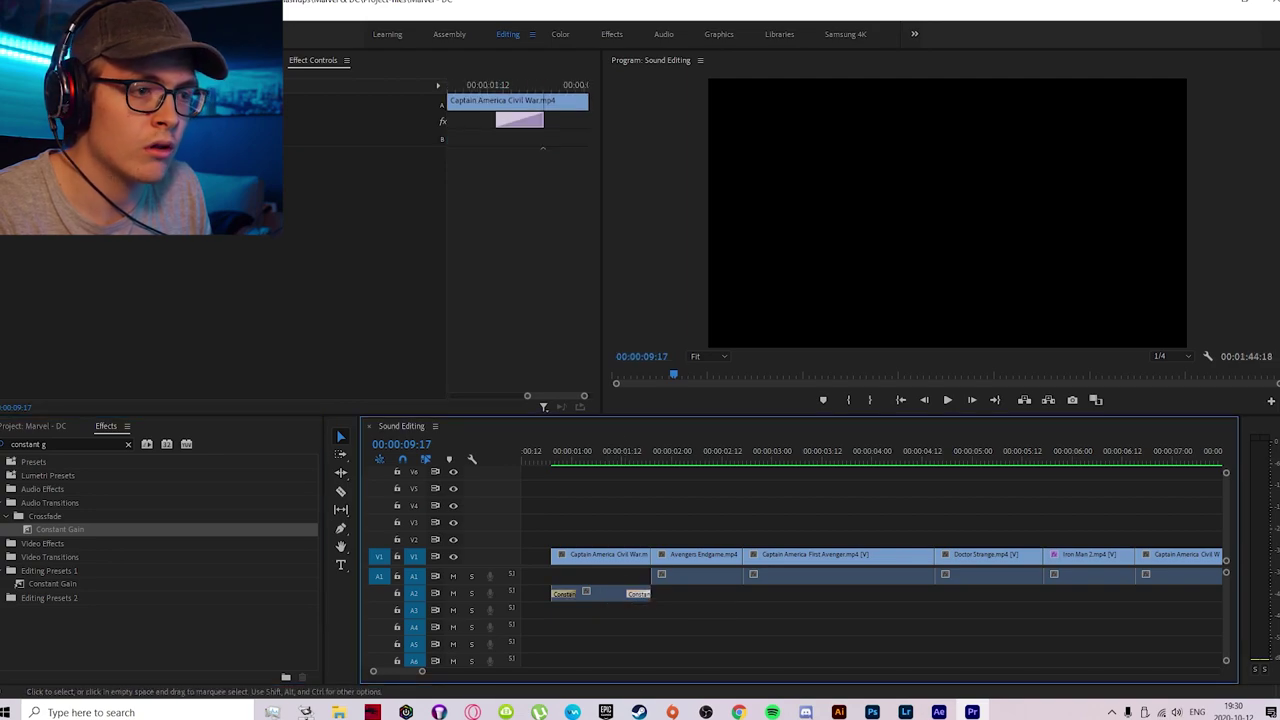
Step: Move the audio of the Captain America First Avenger clip to track A2 and the Iron Man 2 clip's audio to A3
{"action": "left_click_drag", "start_coordinate": [840, 575], "coordinate": [840, 593]}
{"action": "left_click_drag", "start_coordinate": [1088, 575], "coordinate": [1088, 610]}
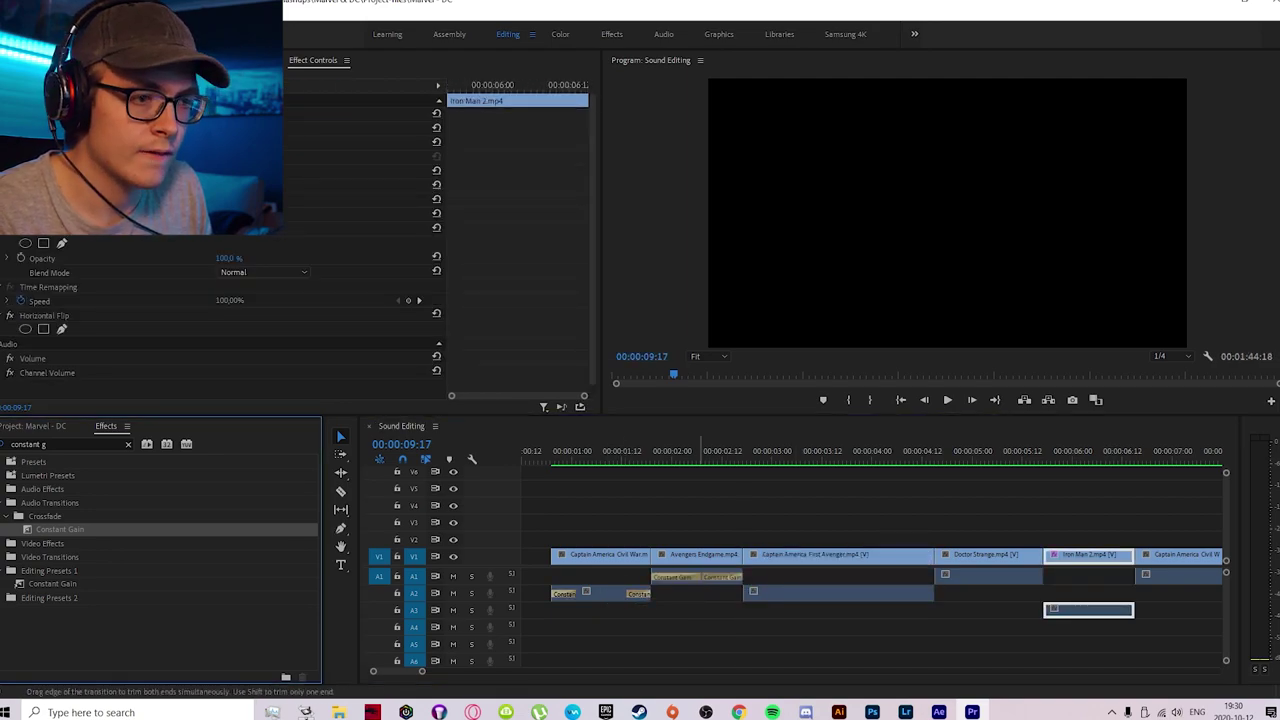
Step: Add Constant Gain fades to both audio ends of the First Avenger, Doctor Strange, Iron Man 2 and last Civil War clips, with Iron Man 2's audio on A2
{"action": "key", "text": "ctrl+shift+d"}
{"action": "key", "text": "Down"}
{"action": "key", "text": "ctrl+shift+d"}
{"action": "key", "text": "Down"}
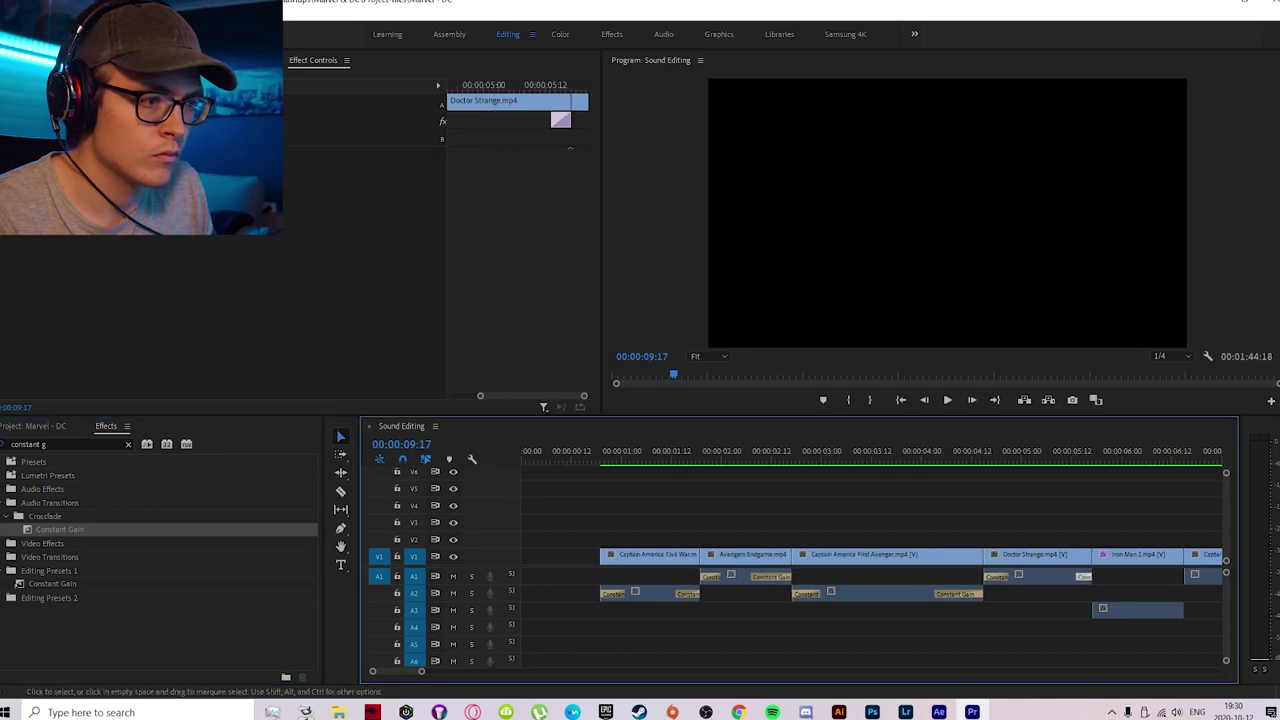
{"action": "key", "text": "ctrl+shift+d"}
{"action": "key", "text": "ctrl+shift+d"}
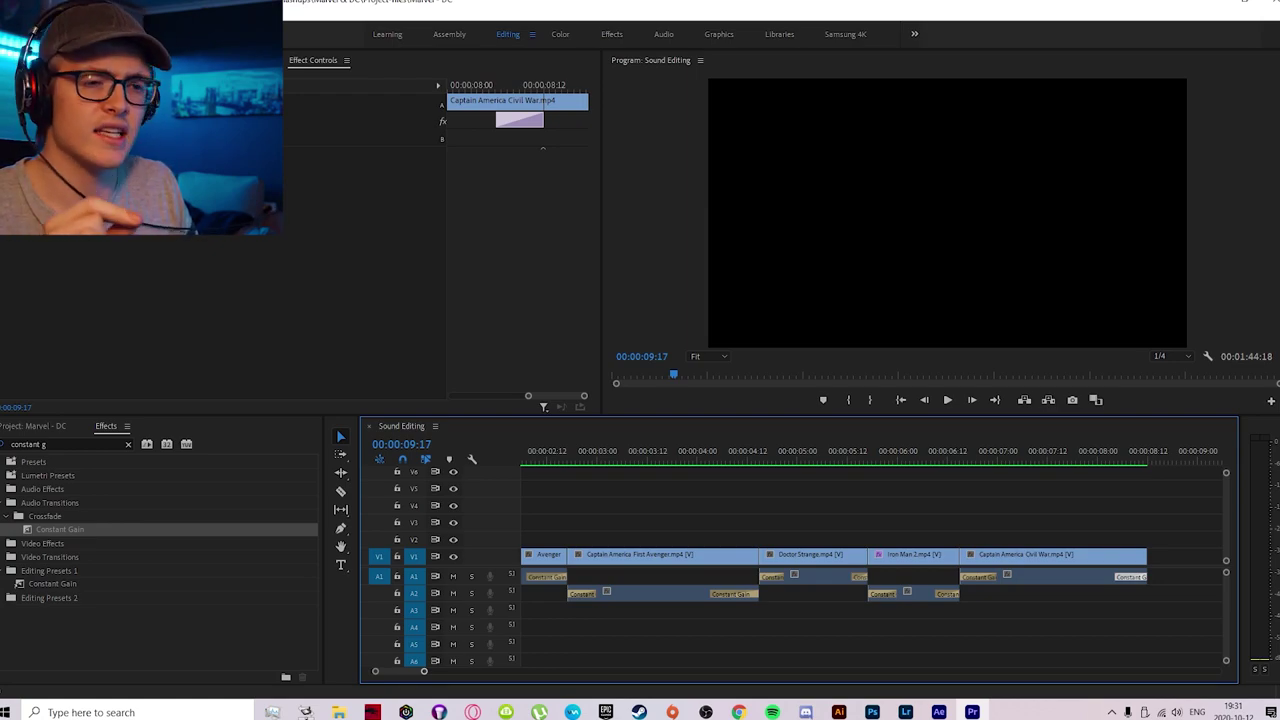
Step: Solo track A2 and play the first Captain America Civil War clip repeatedly to judge its audio and fades
{"action": "key", "text": "Home"}
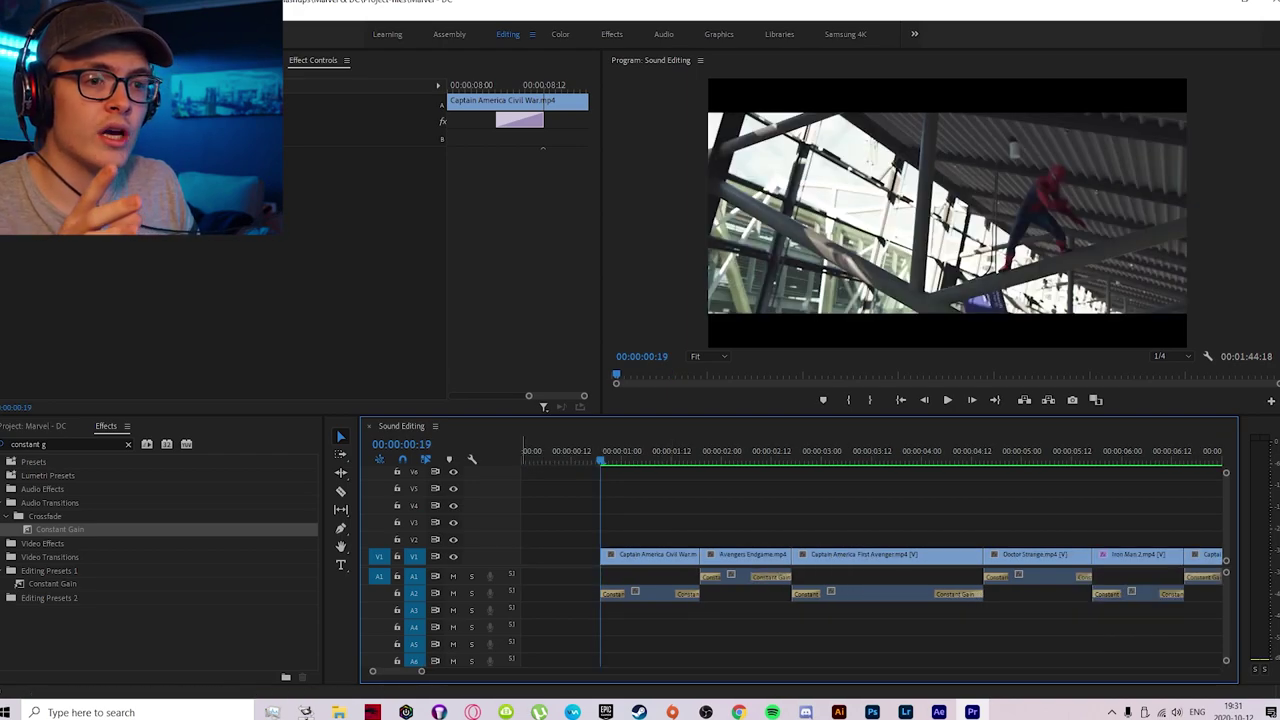
{"action": "left_click", "coordinate": [471, 593]}
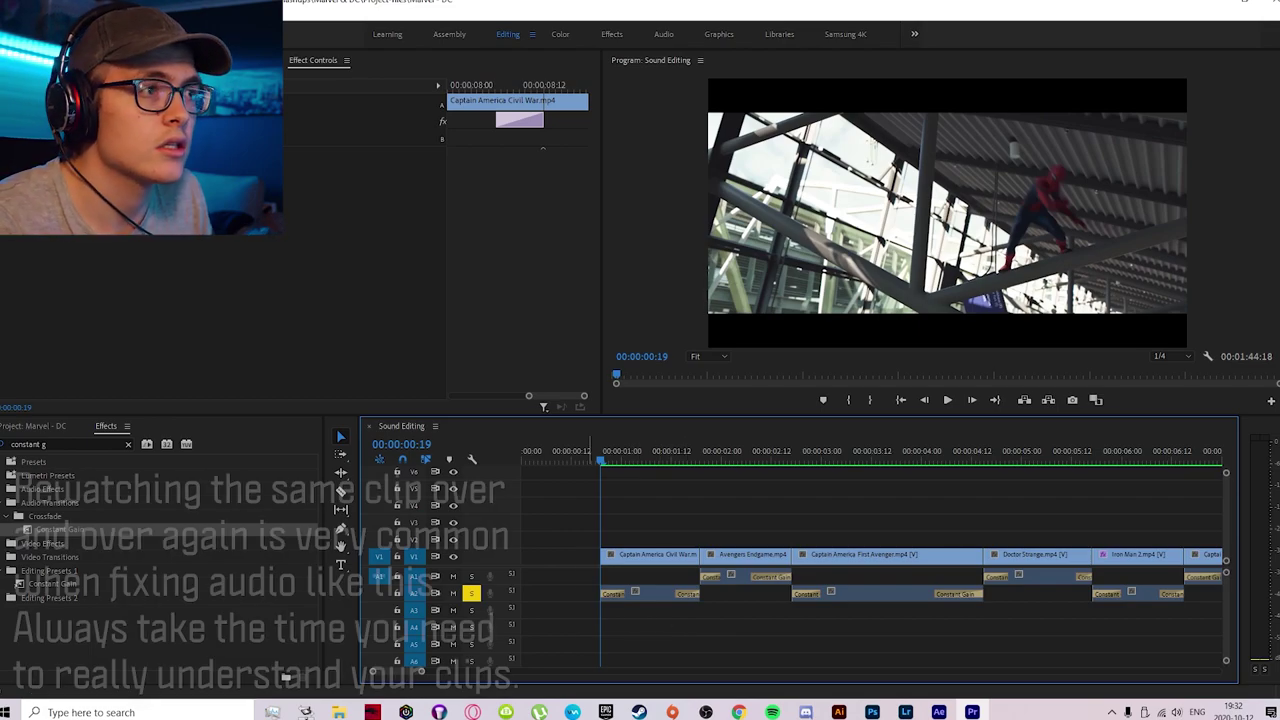
{"action": "key", "text": "space"}
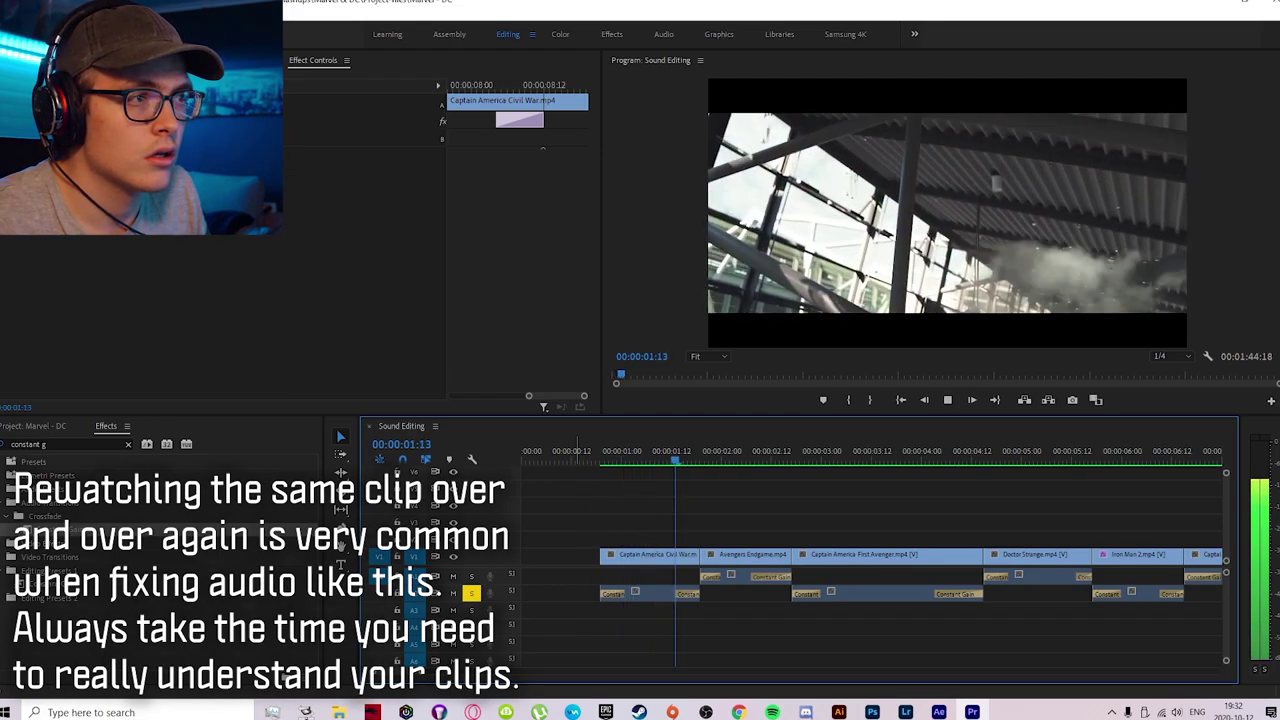
{"action": "key", "text": "space"}
{"action": "key", "text": "space"}
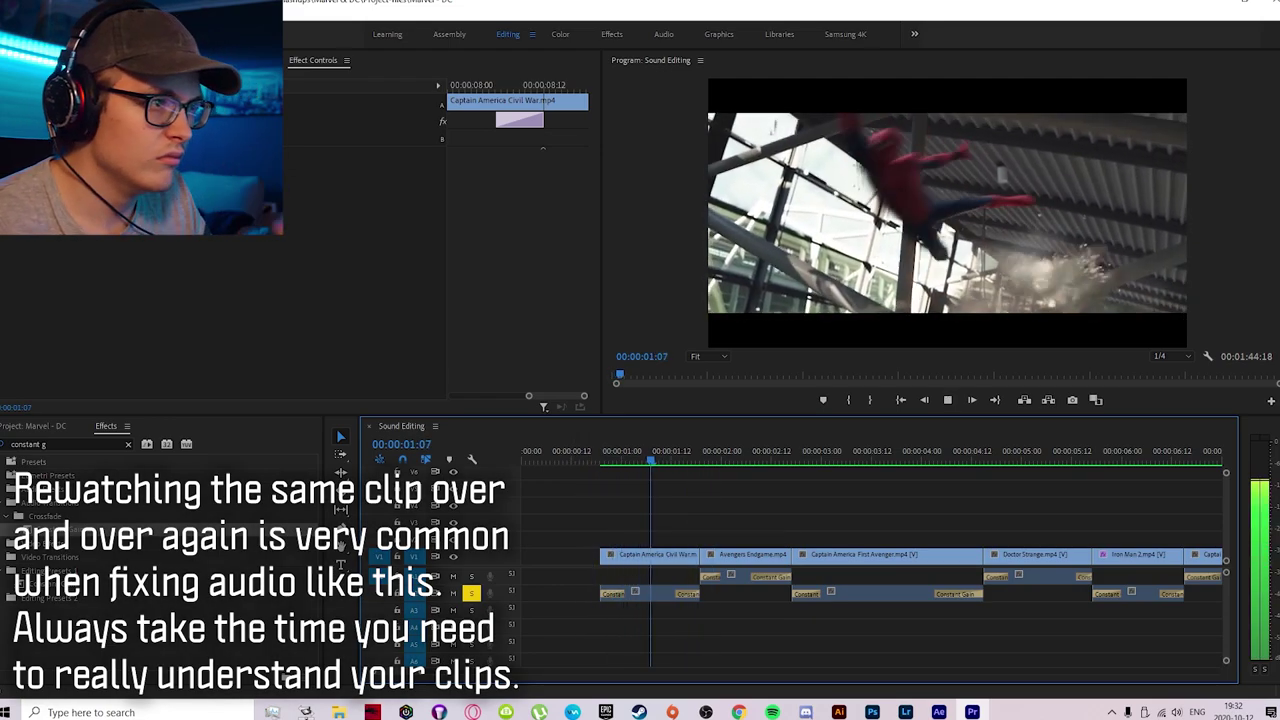
{"action": "key", "text": "space"}
{"action": "key", "text": "space"}
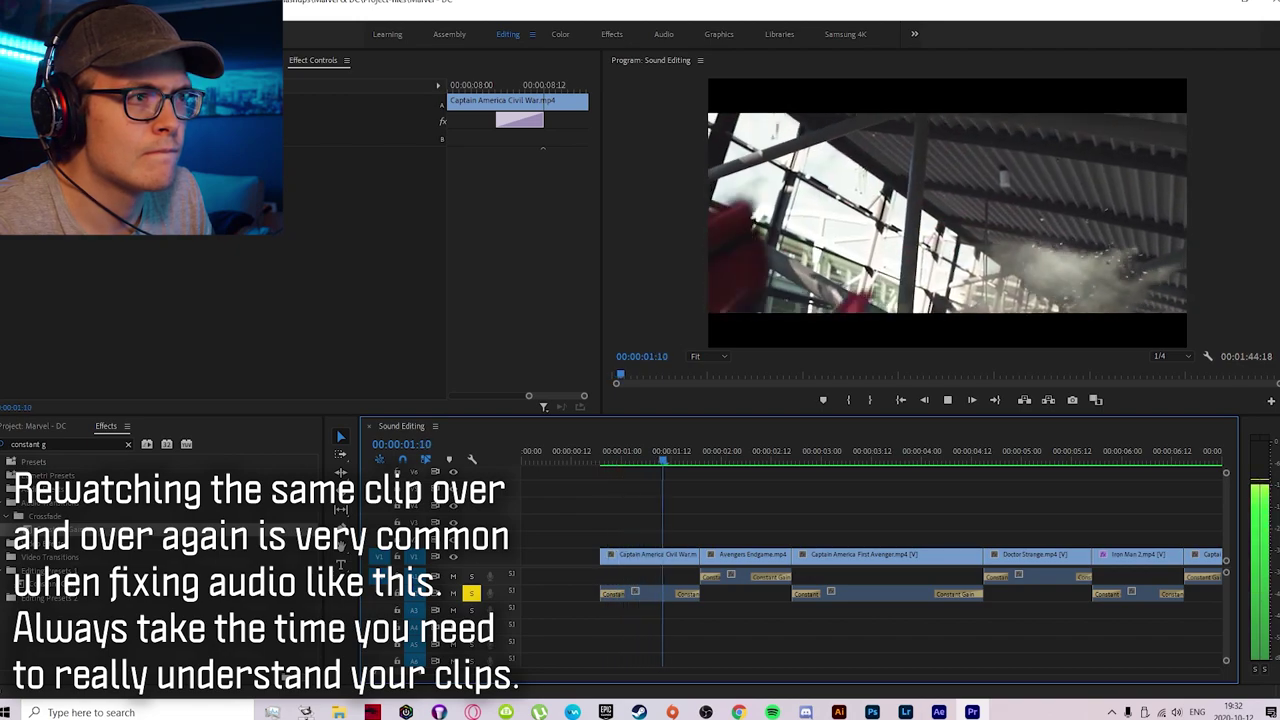
{"action": "key", "text": "space"}
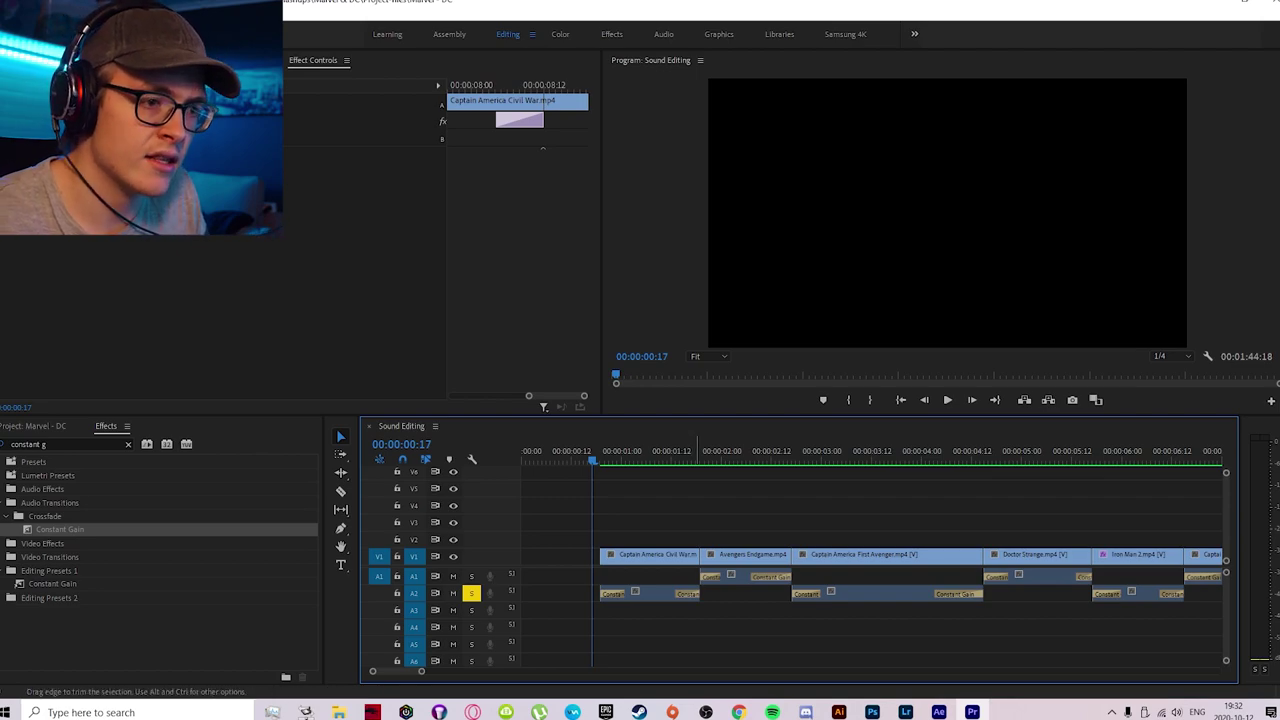
Step: Try extending the end of the first Captain America Civil War clip's audio by 12 frames past the cut, checking it by playback
{"action": "left_click_drag", "start_coordinate": [700, 593], "coordinate": [750, 593]}
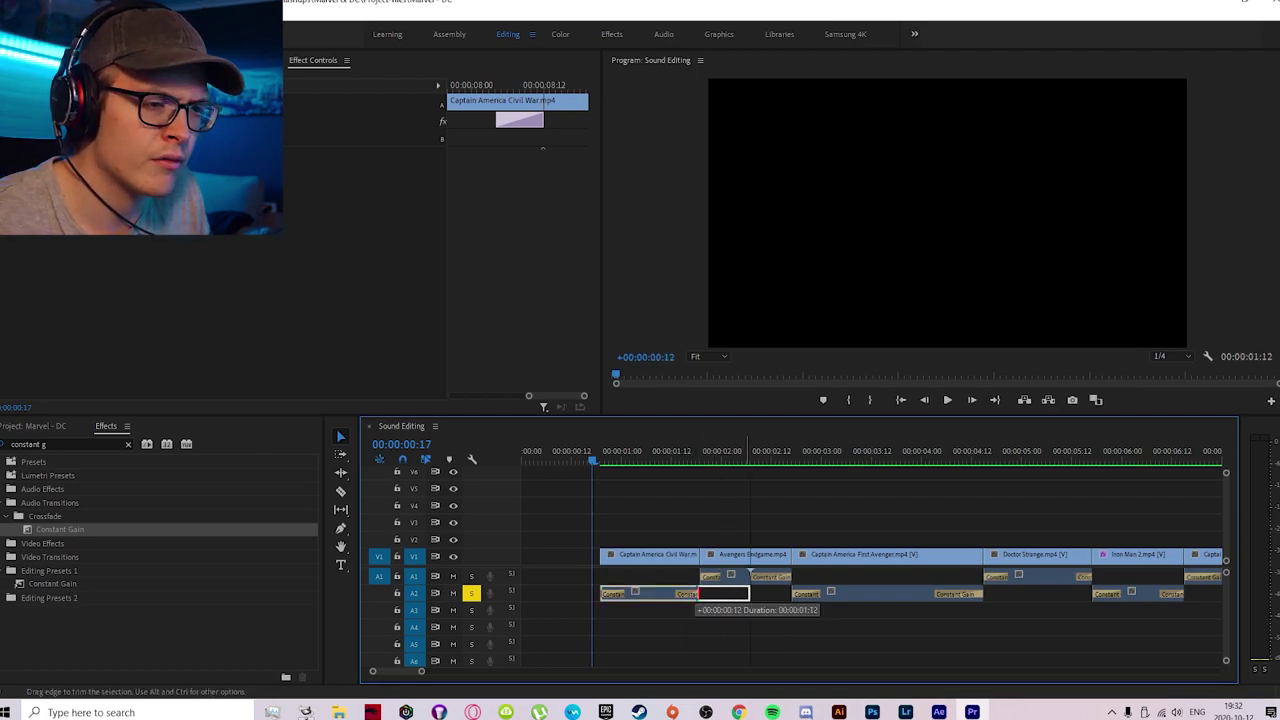
{"action": "key", "text": "space"}
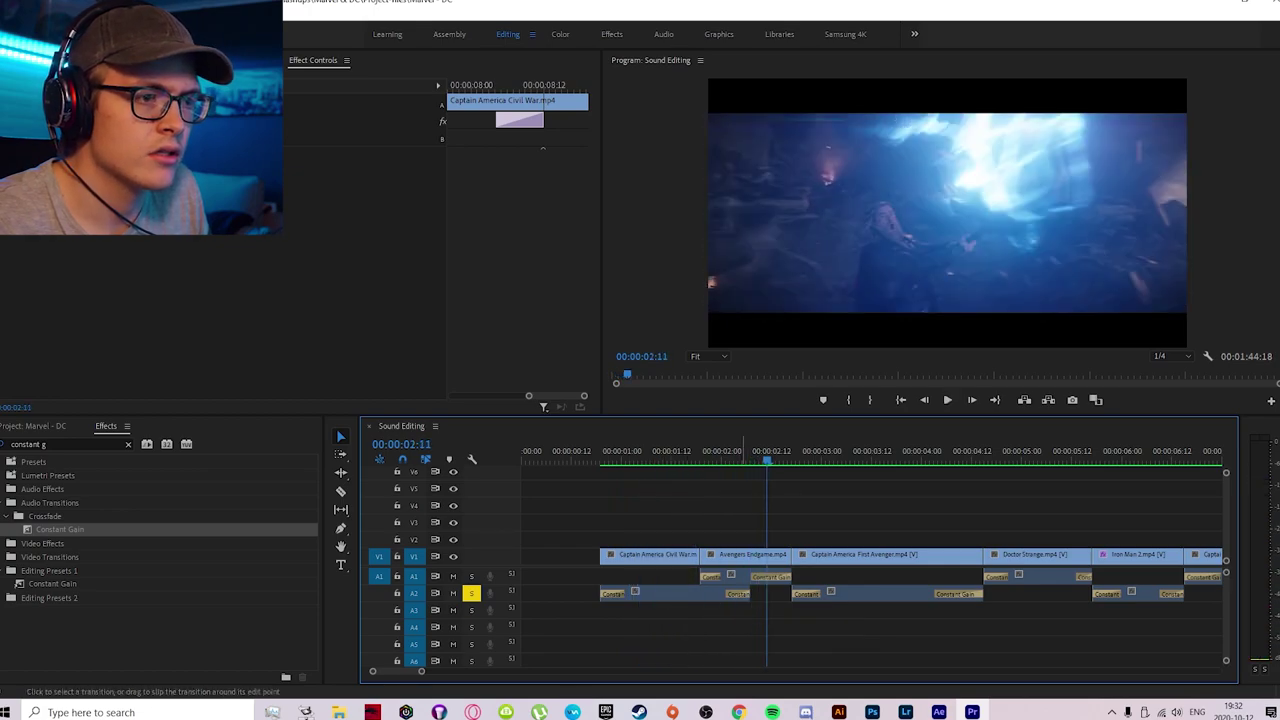
{"action": "key", "text": "space"}
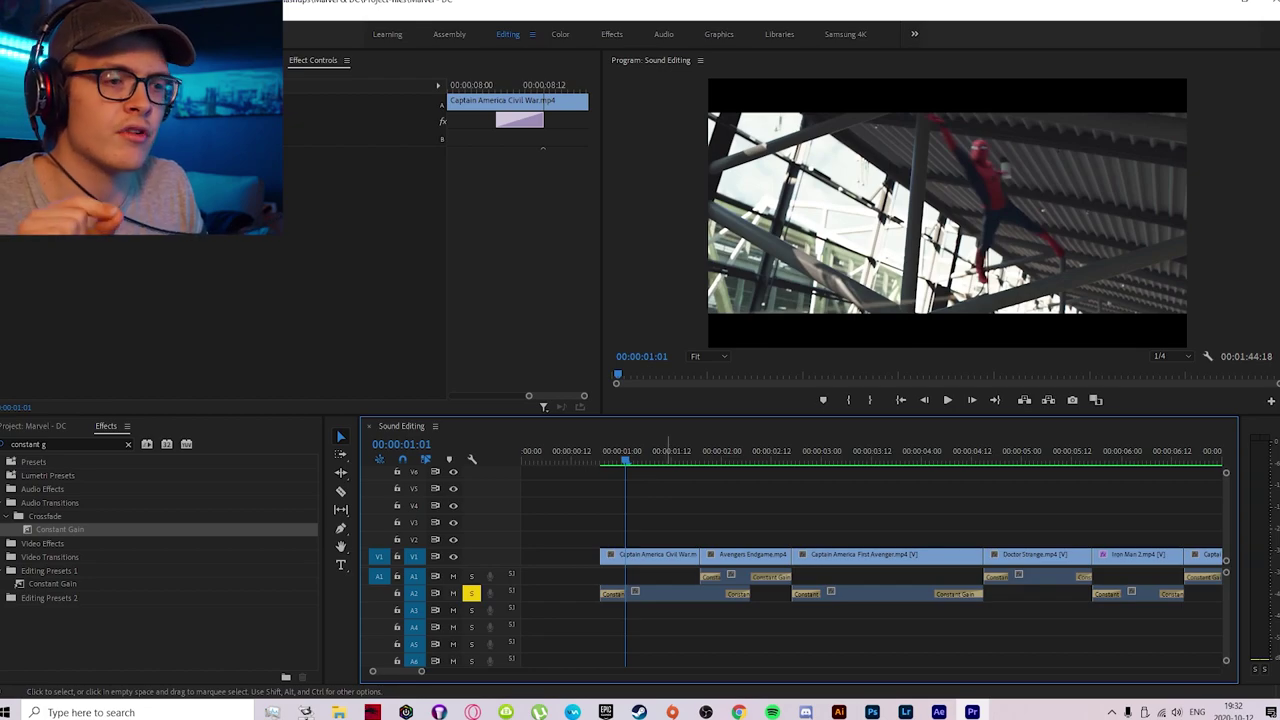
{"action": "key", "text": "space"}
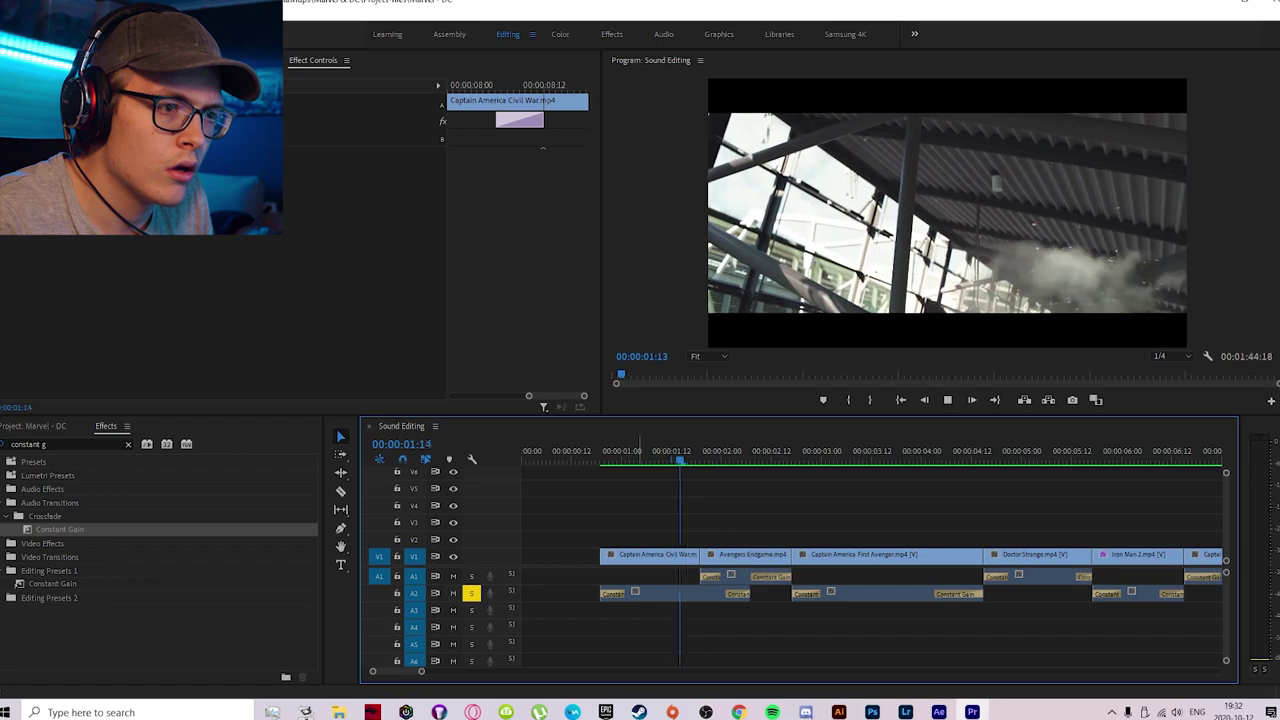
{"action": "key", "text": "space"}
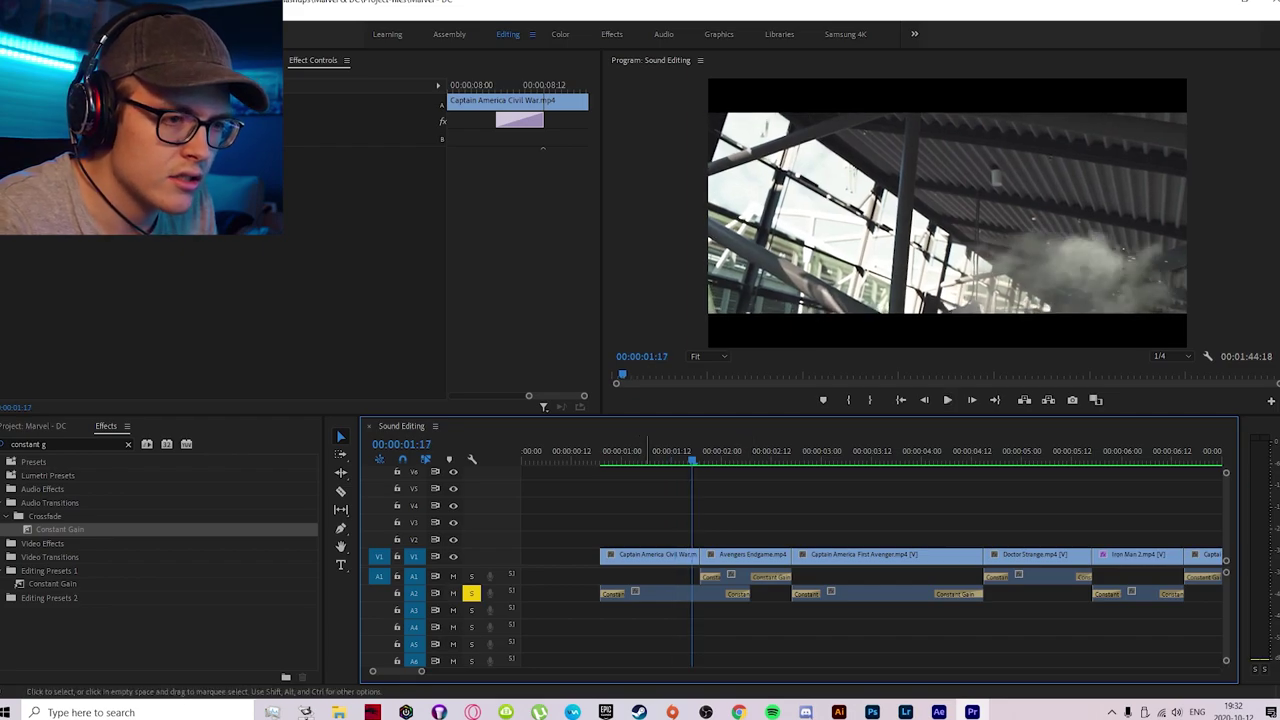
Step: Trim the first Civil War clip's audio to end about 2 frames before the cut, with Constant Gain fades of about 4 frames in and 10 frames out
{"action": "key", "text": "equal"}
{"action": "key", "text": "equal"}
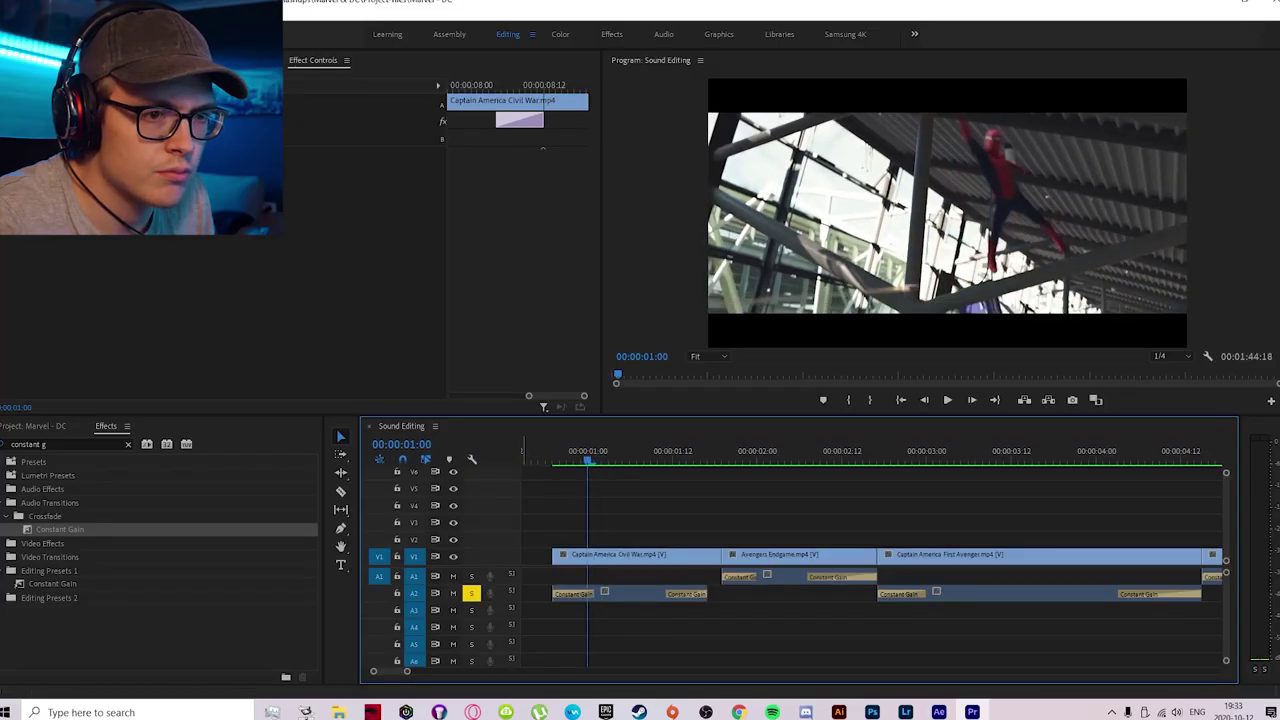
{"action": "double_click", "coordinate": [440, 593]}
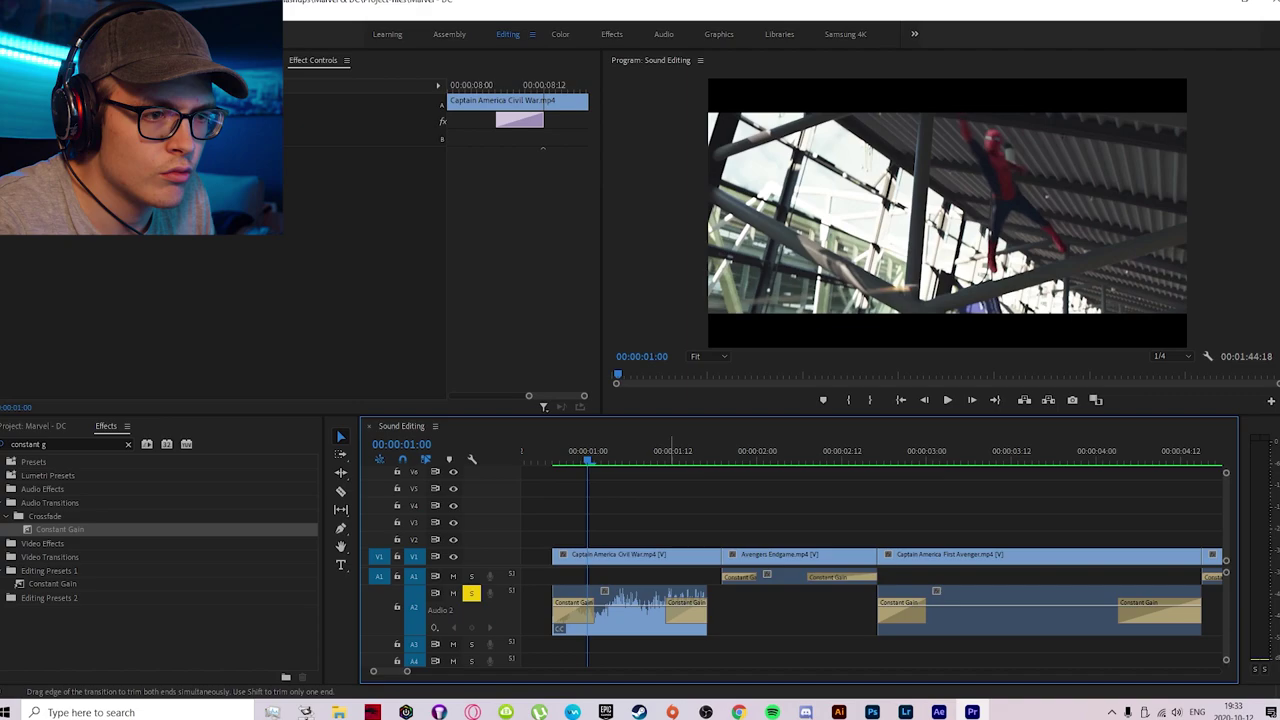
{"action": "left_click", "coordinate": [643, 610]}
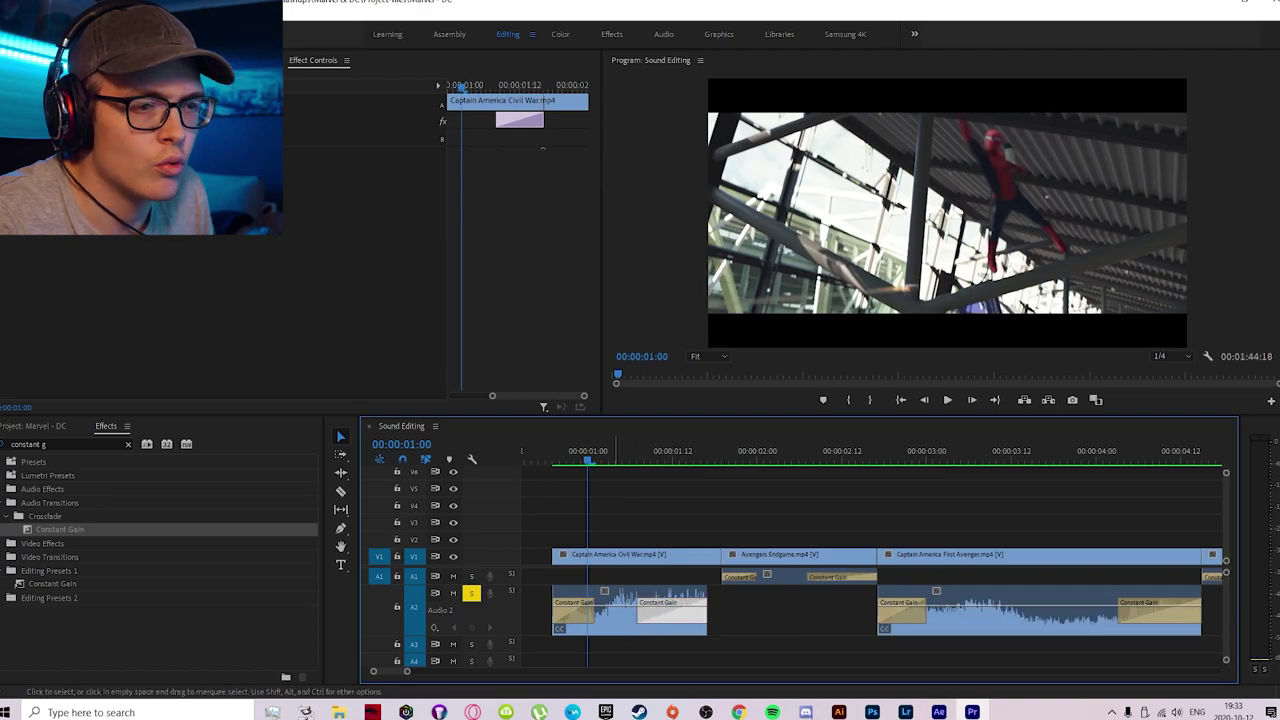
{"action": "key", "text": "Return"}
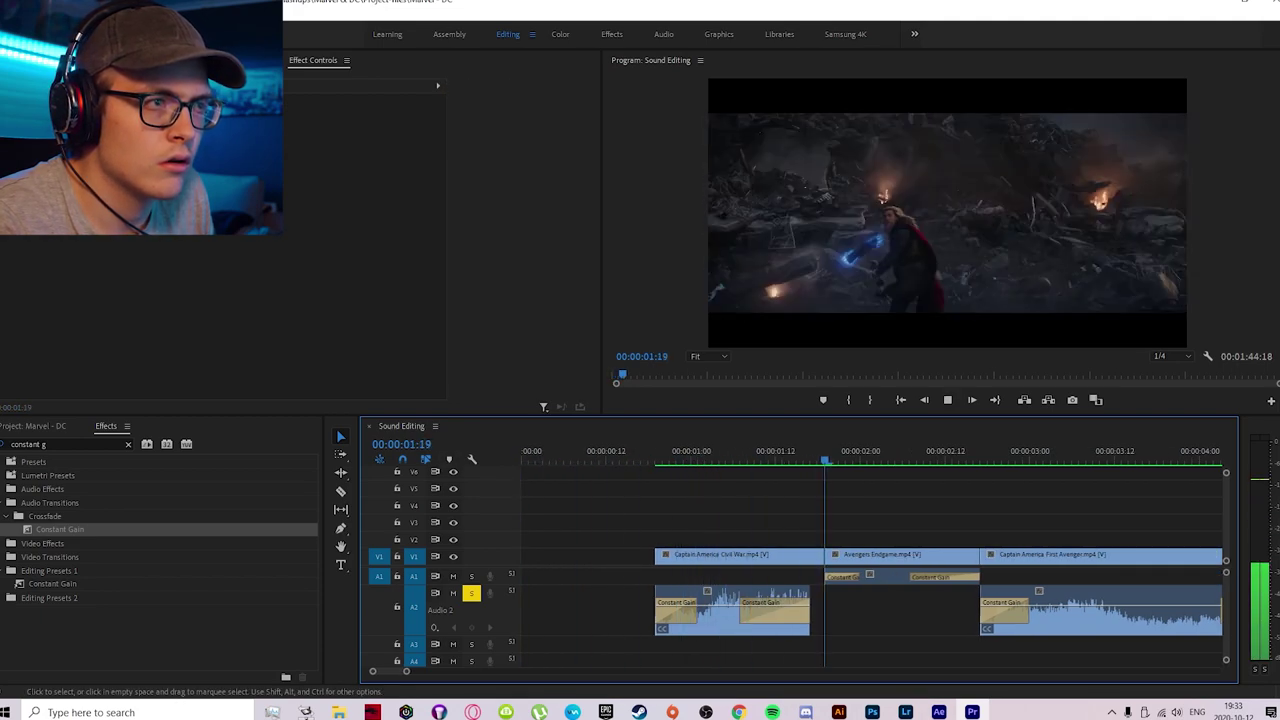
{"action": "key", "text": "space"}
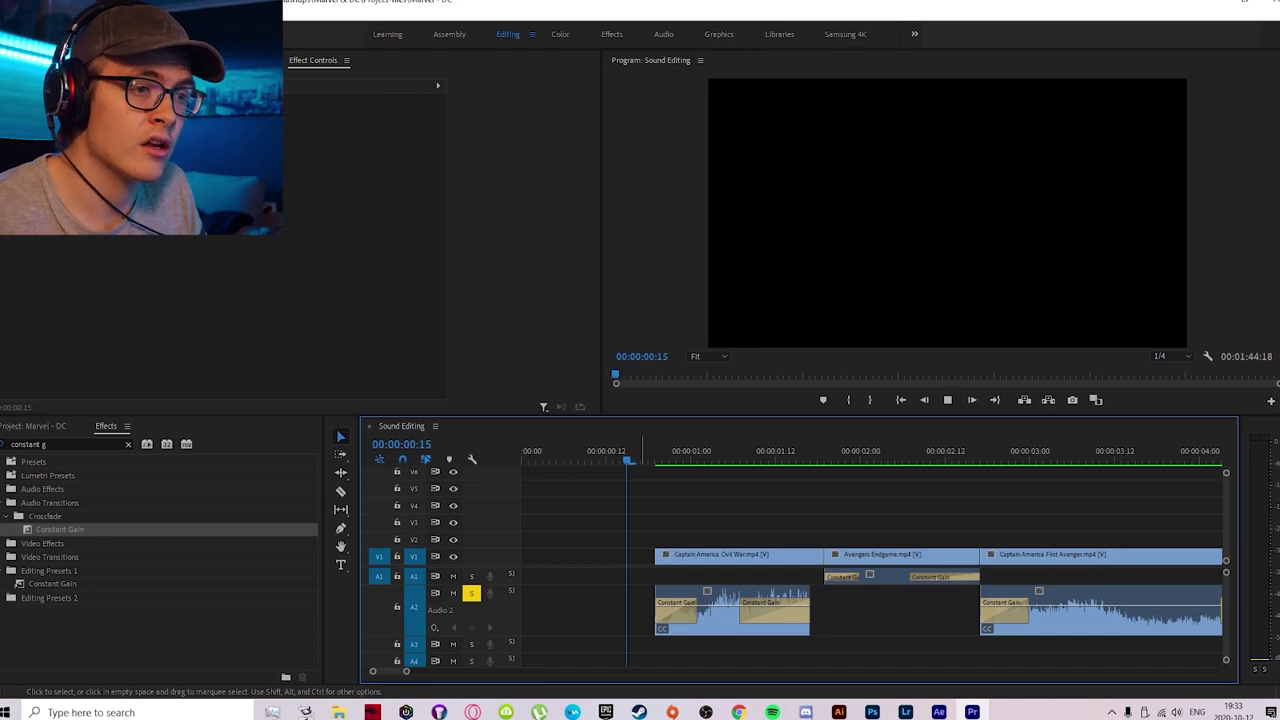
{"action": "key", "text": "space"}
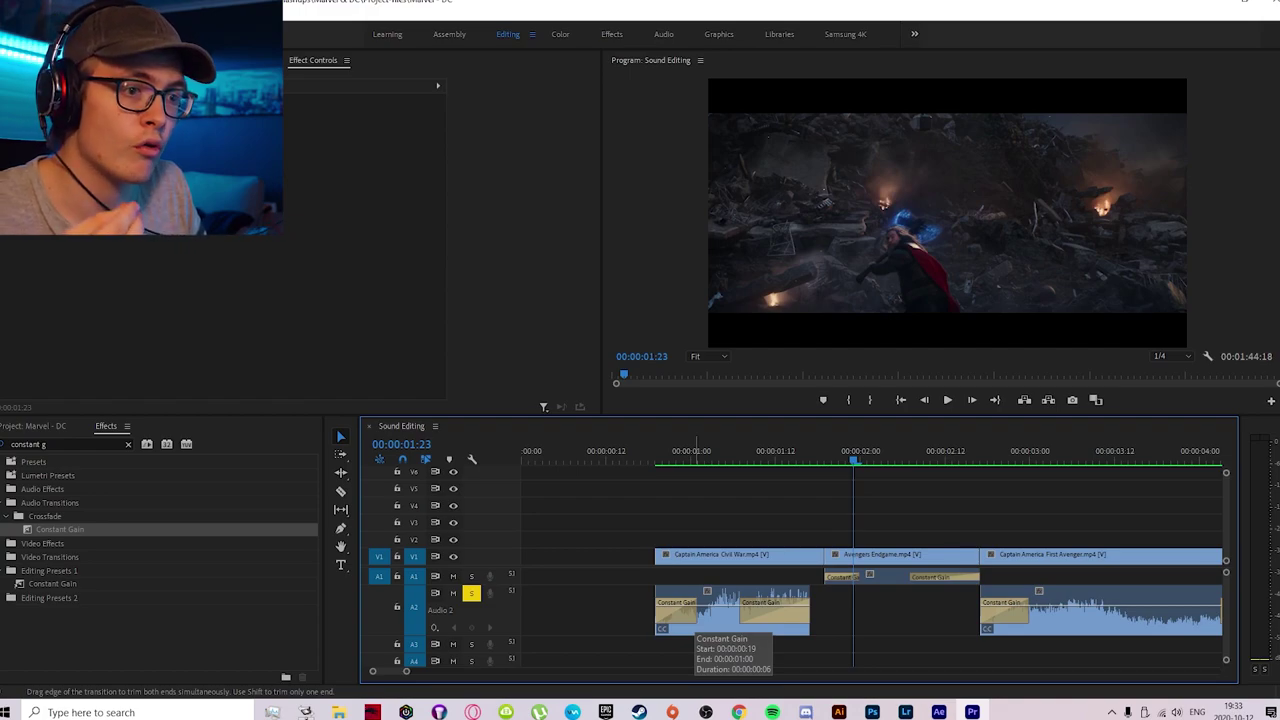
{"action": "left_click", "coordinate": [690, 610]}
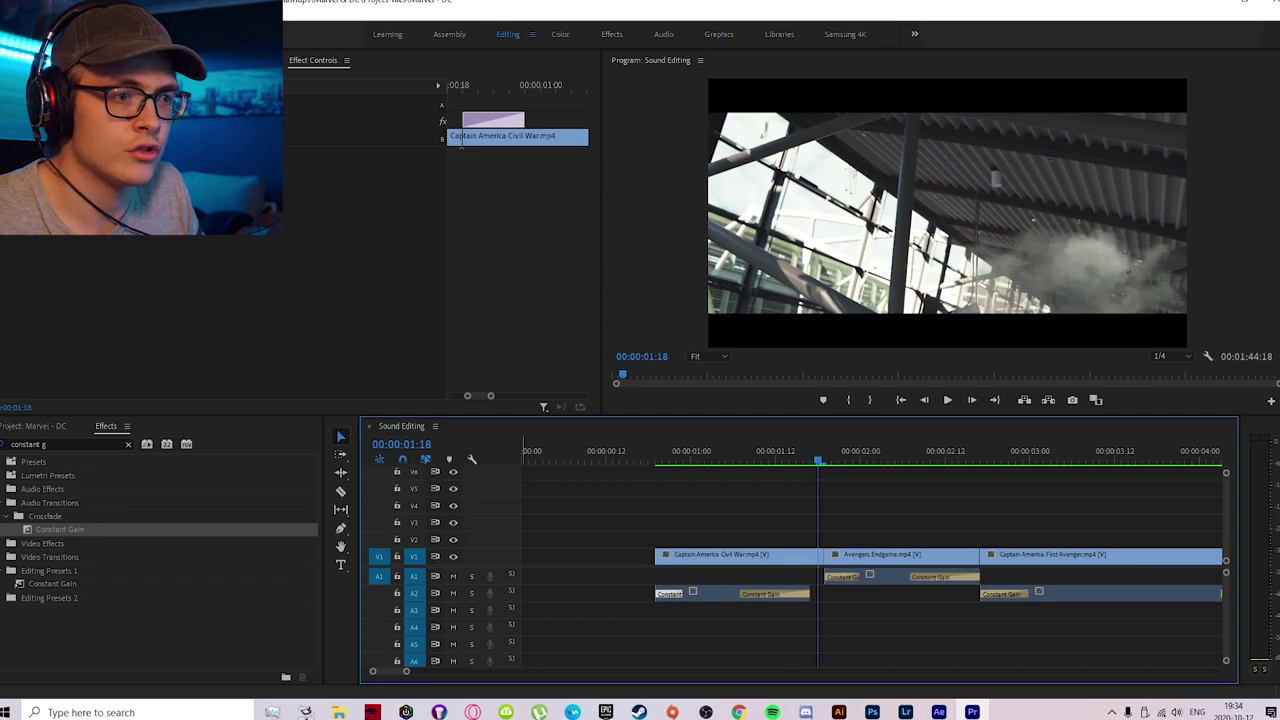
Step: Trim the start of the Avengers Endgame audio to about 00:00:02:06 and its Constant Gain fades to about 2 and 4 frames, listening with A1 soloed
{"action": "key", "text": "ctrl+equal"}
{"action": "key", "text": "Return"}
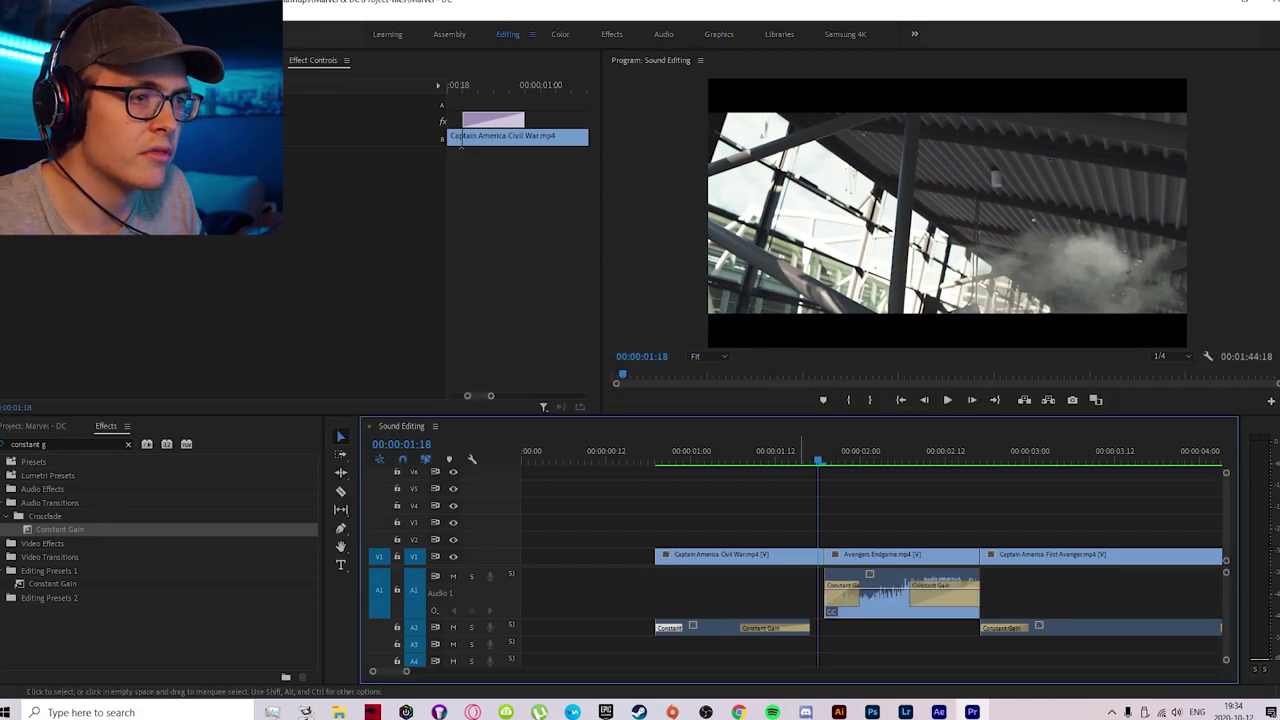
{"action": "key", "text": "equal"}
{"action": "left_click_drag", "start_coordinate": [847, 595], "coordinate": [883, 595]}
{"action": "key", "text": "space"}
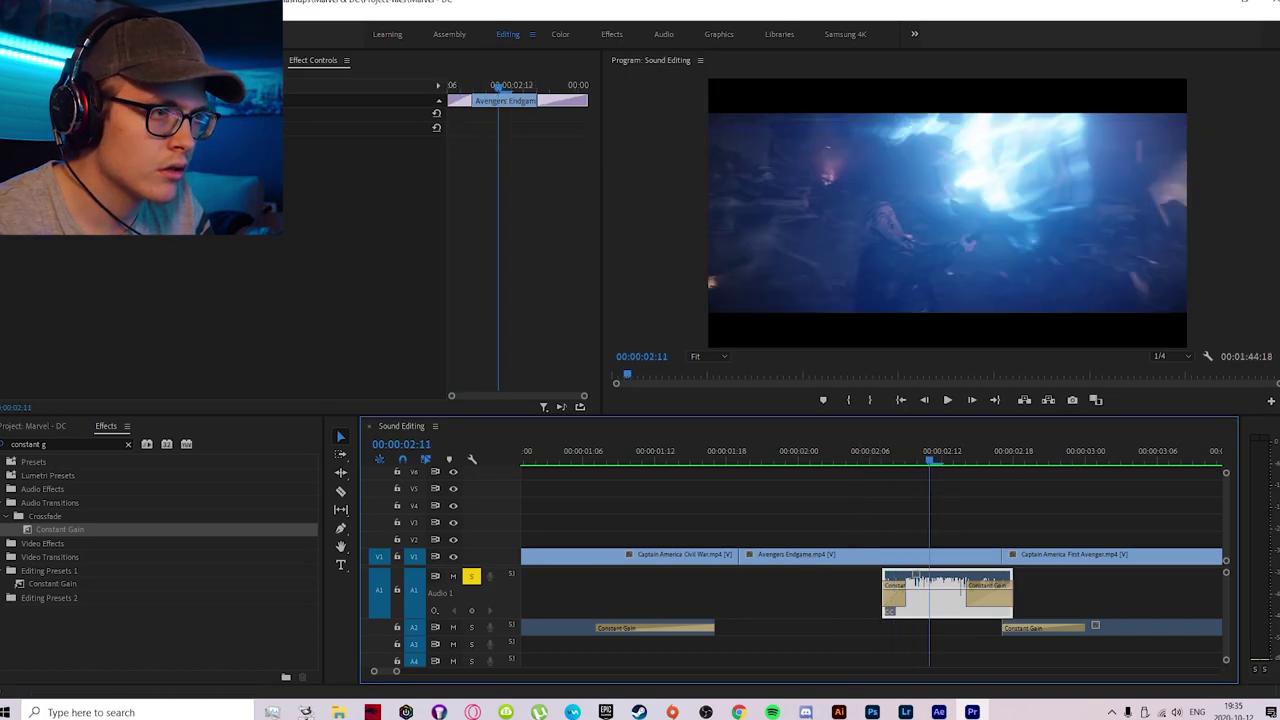
{"action": "left_click_drag", "start_coordinate": [884, 598], "coordinate": [871, 598]}
{"action": "key", "text": "space"}
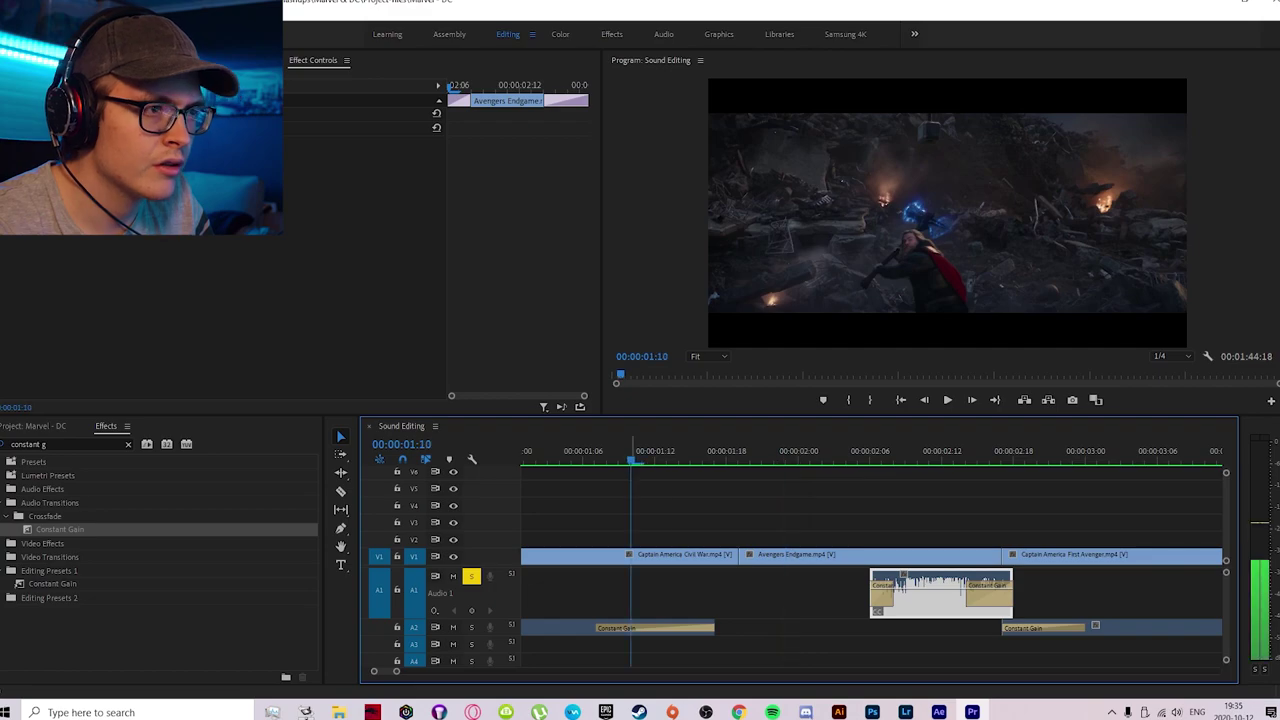
{"action": "key", "text": "space"}
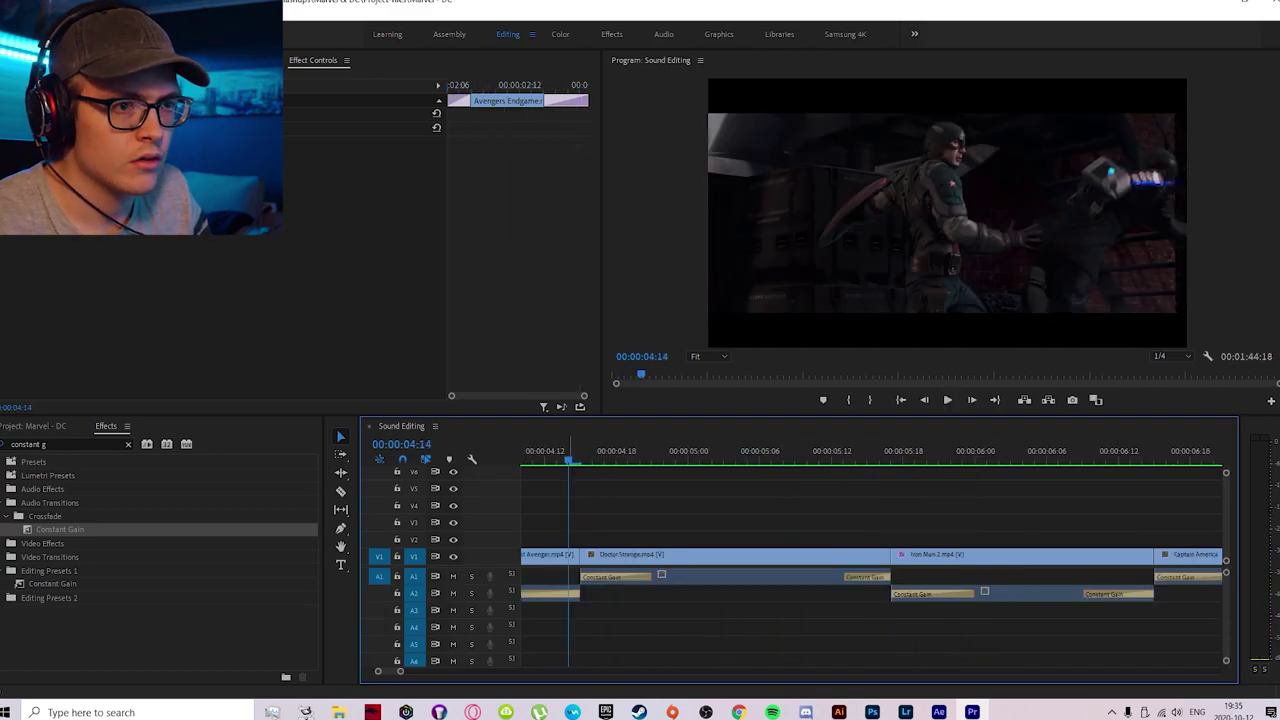
Step: With track A2 soloed, move the playhead back to 00:00:02:12 and save the project
{"action": "key", "text": "Up"}
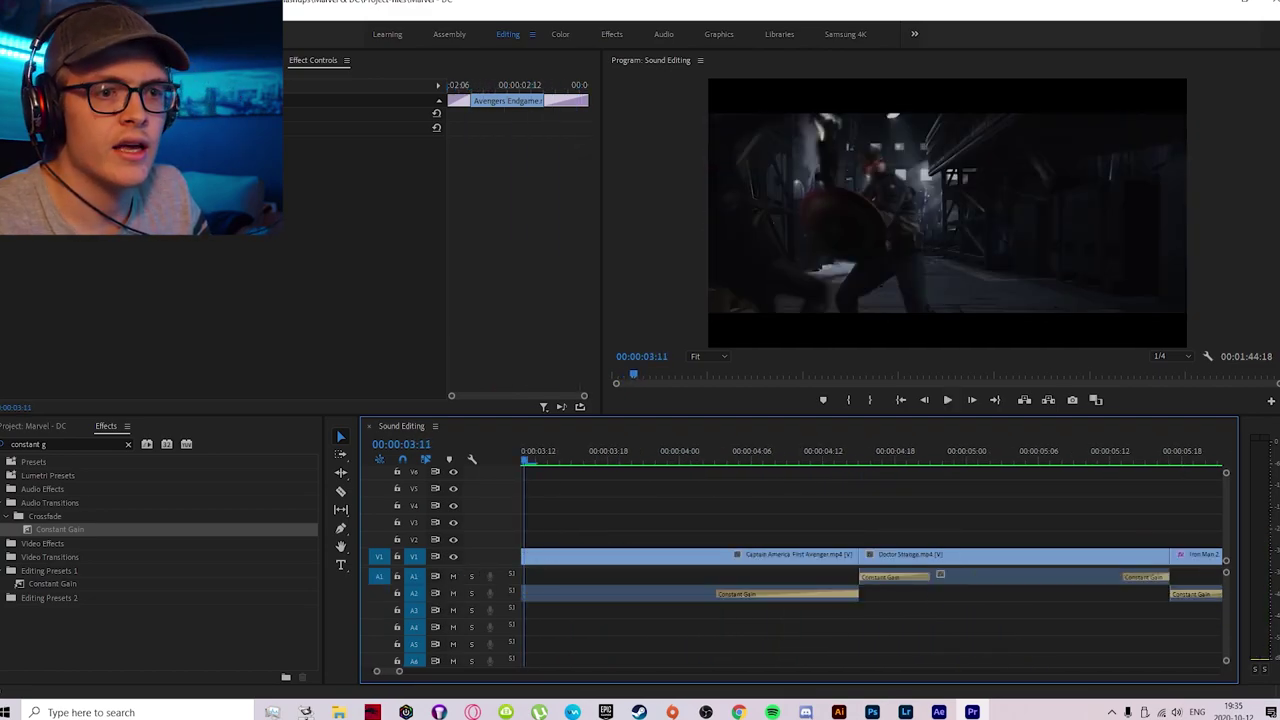
{"action": "left_click", "coordinate": [471, 593]}
{"action": "key", "text": "Left"}
{"action": "key", "text": "Left"}
{"action": "key", "text": "Left"}
{"action": "key", "text": "Left"}
{"action": "key", "text": "Left"}
{"action": "key", "text": "Left"}
{"action": "key", "text": "Left"}
{"action": "key", "text": "Left"}
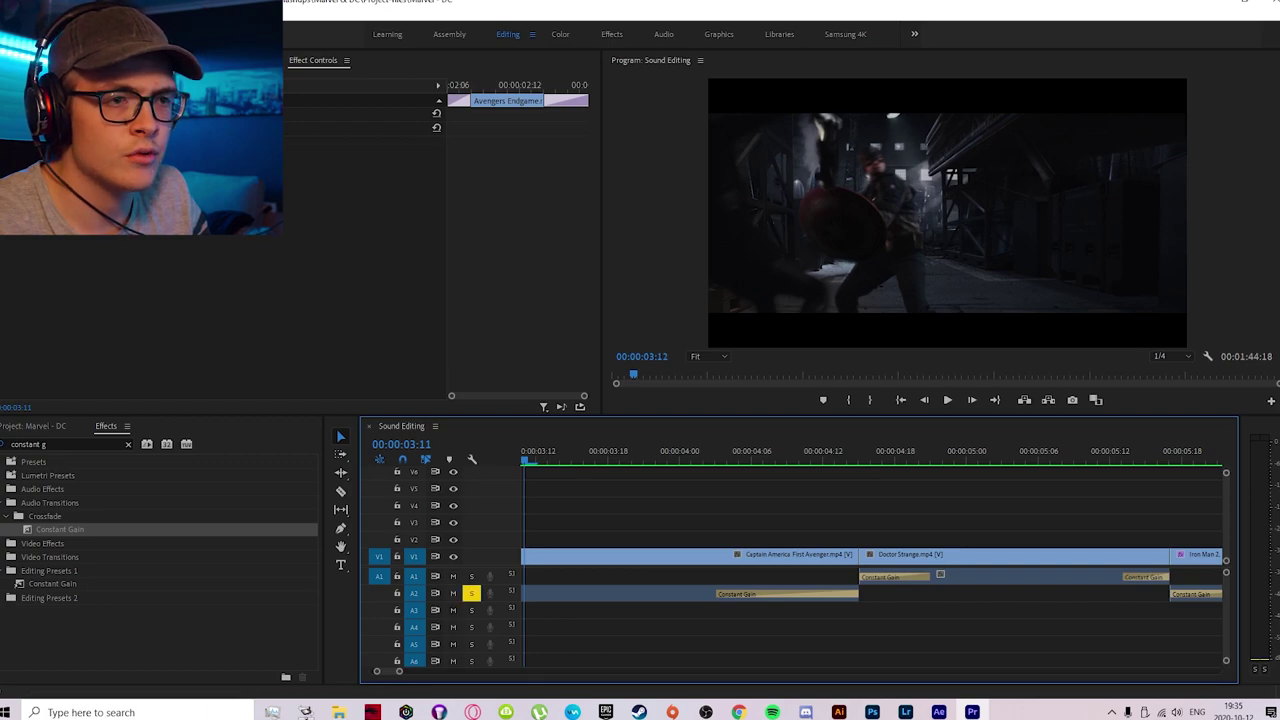
{"action": "key", "text": "Left"}
{"action": "key", "text": "Left"}
{"action": "key", "text": "Left"}
{"action": "key", "text": "Left"}
{"action": "key", "text": "Left"}
{"action": "key", "text": "Left"}
{"action": "key", "text": "Left"}
{"action": "key", "text": "Left"}
{"action": "key", "text": "Left"}
{"action": "key", "text": "Left"}
{"action": "key", "text": "Left"}
{"action": "key", "text": "Left"}
{"action": "key", "text": "Left"}
{"action": "key", "text": "Left"}
{"action": "key", "text": "Left"}
{"action": "key", "text": "ctrl+s"}
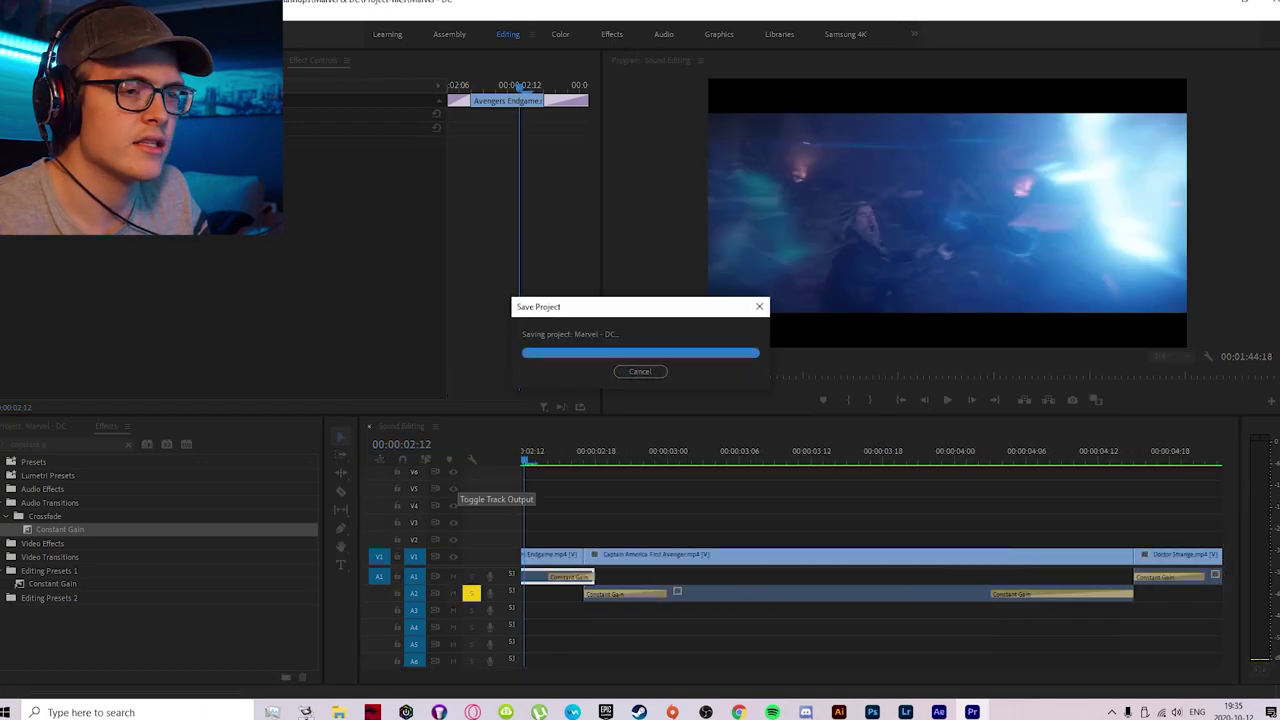
{"action": "key", "text": "ctrl+shift+a"}
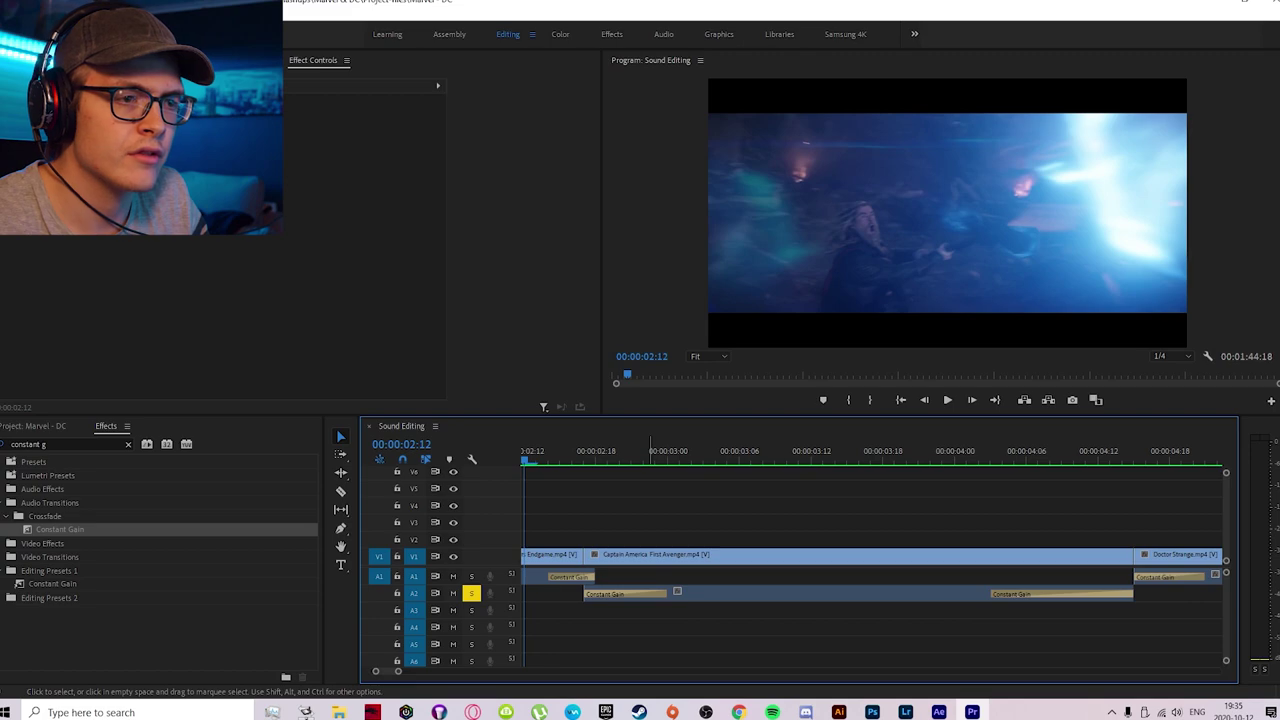
Step: Play the Captain America First Avenger audio and shorten its Constant Gain fades to about 4 frames at the start and 7 frames at the end
{"action": "key", "text": "space"}
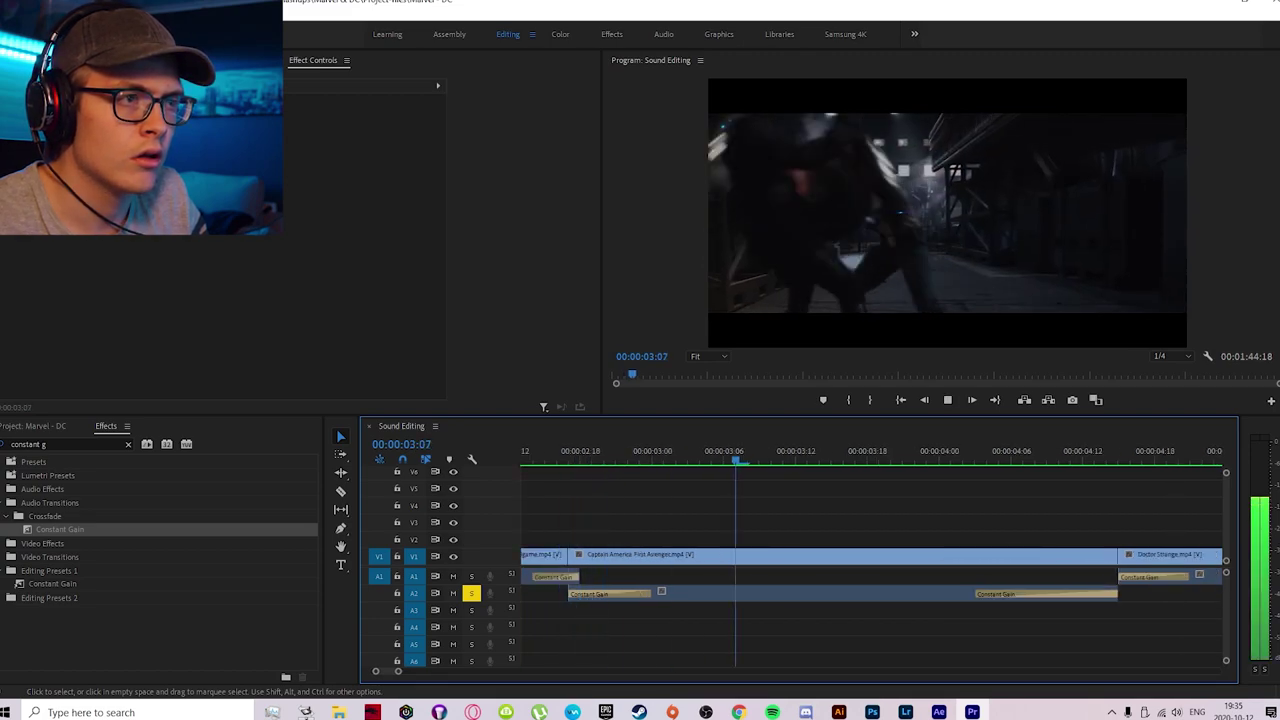
{"action": "key", "text": "space"}
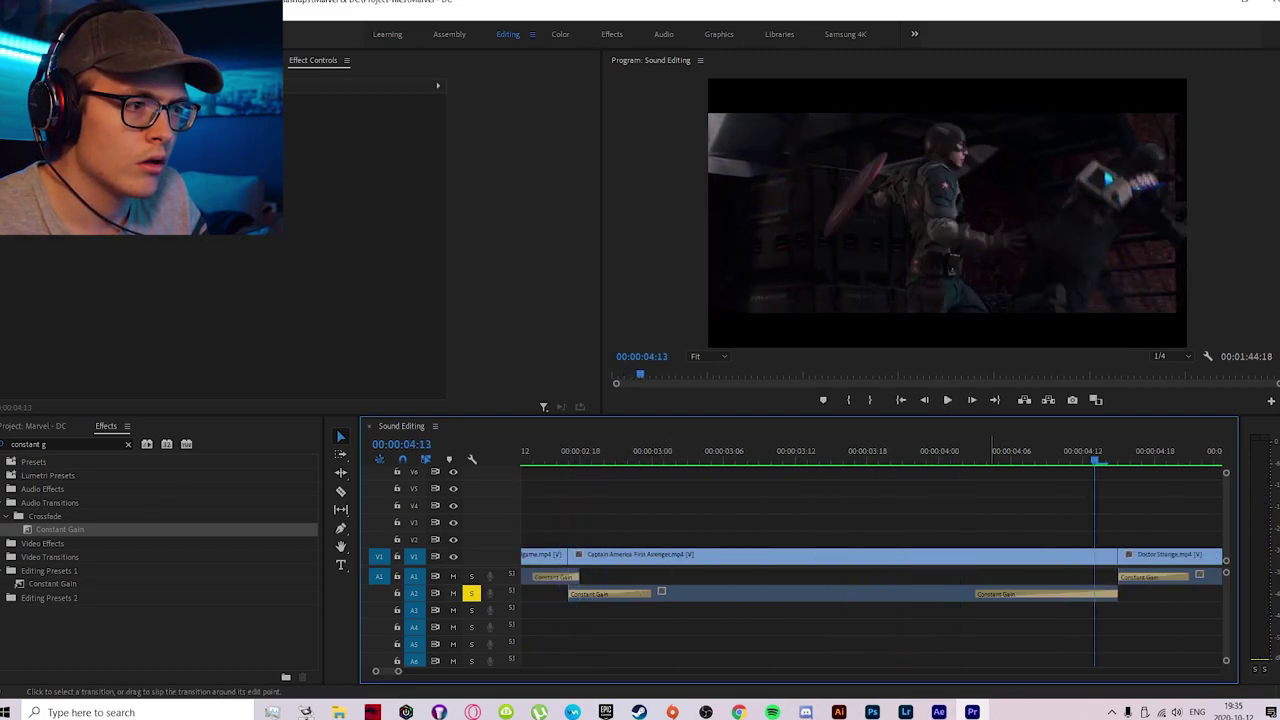
{"action": "left_click_drag", "start_coordinate": [977, 594], "coordinate": [1035, 594]}
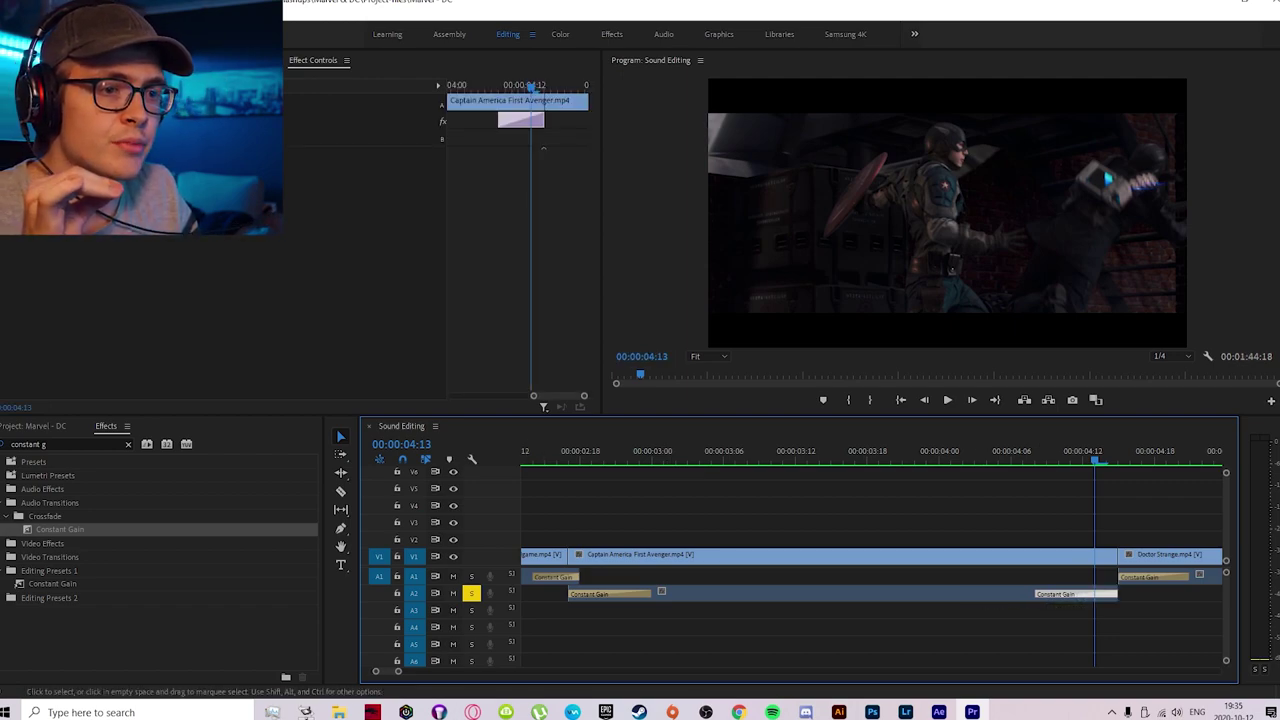
{"action": "double_click", "coordinate": [430, 593]}
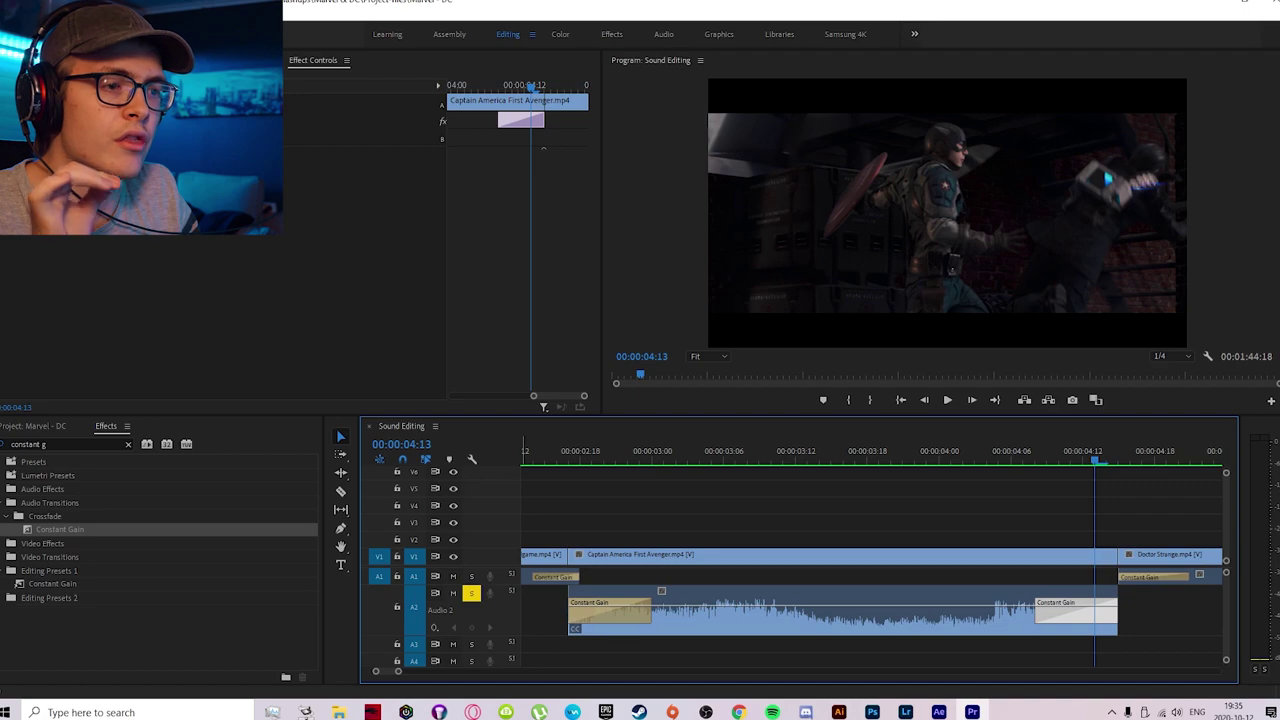
{"action": "left_click_drag", "start_coordinate": [570, 450], "coordinate": [640, 450]}
{"action": "left_click_drag", "start_coordinate": [652, 608], "coordinate": [616, 609]}
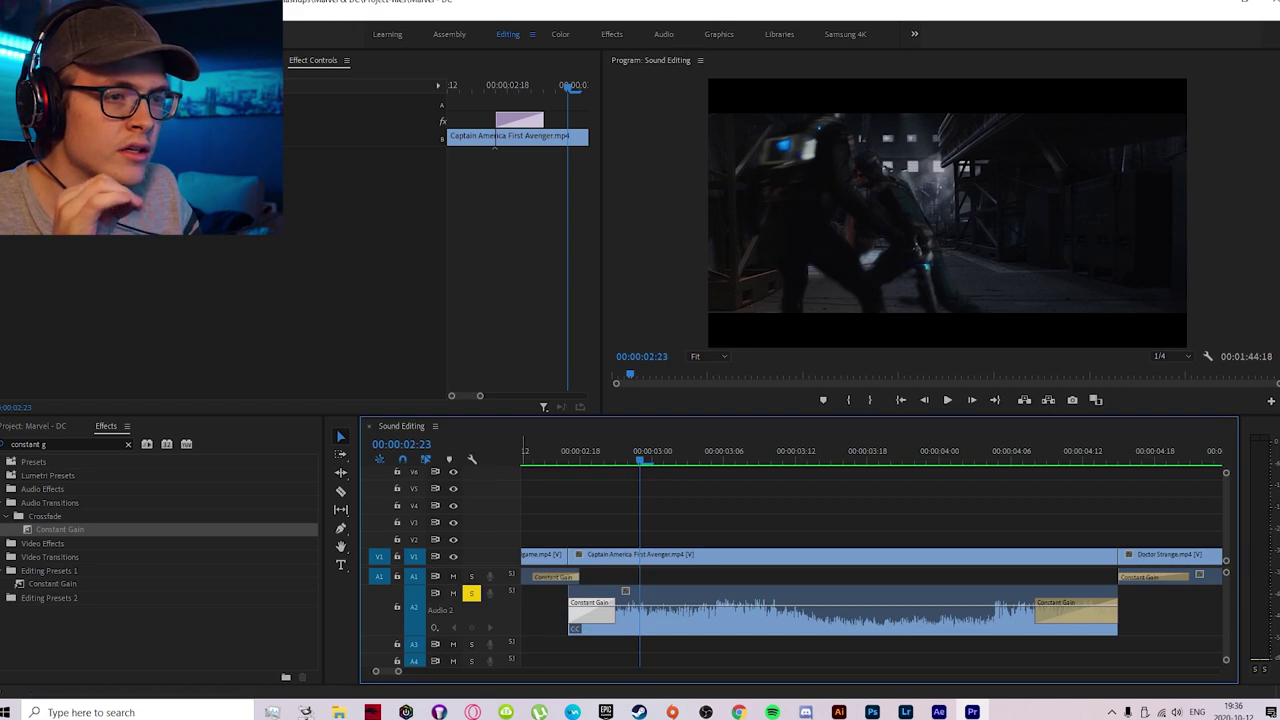
{"action": "double_click", "coordinate": [430, 600]}
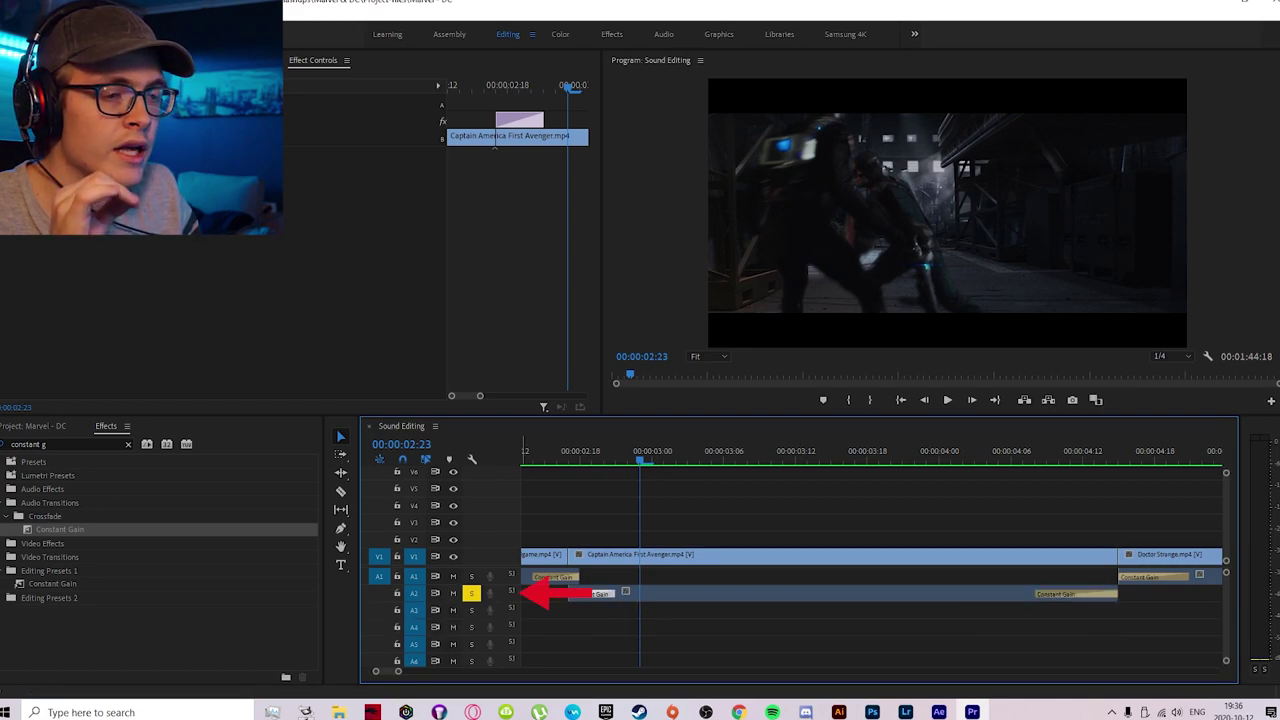
{"action": "double_click", "coordinate": [430, 600]}
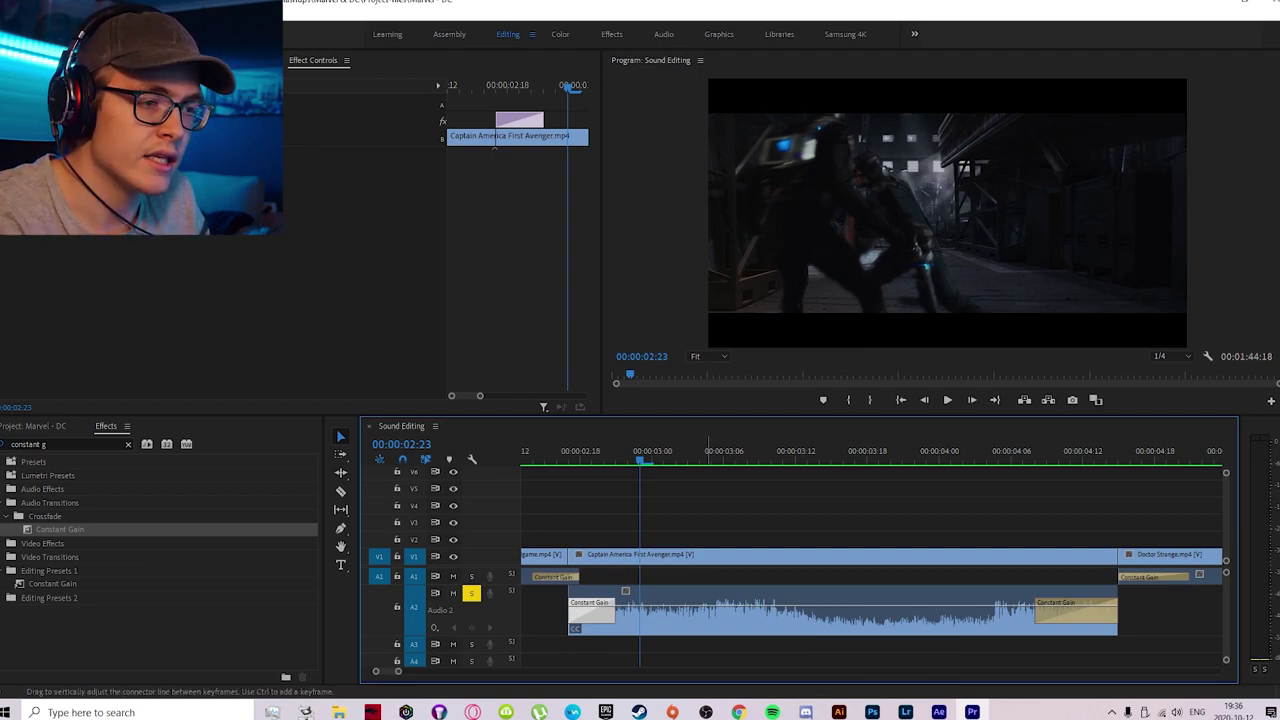
Step: Add volume keyframes to the Captain America First Avenger audio, dipping the level around 00:00:03:00 and between about 00:00:03:14 and 00:00:04:03, and save
{"action": "left_click_drag", "start_coordinate": [840, 606], "coordinate": [841, 618]}
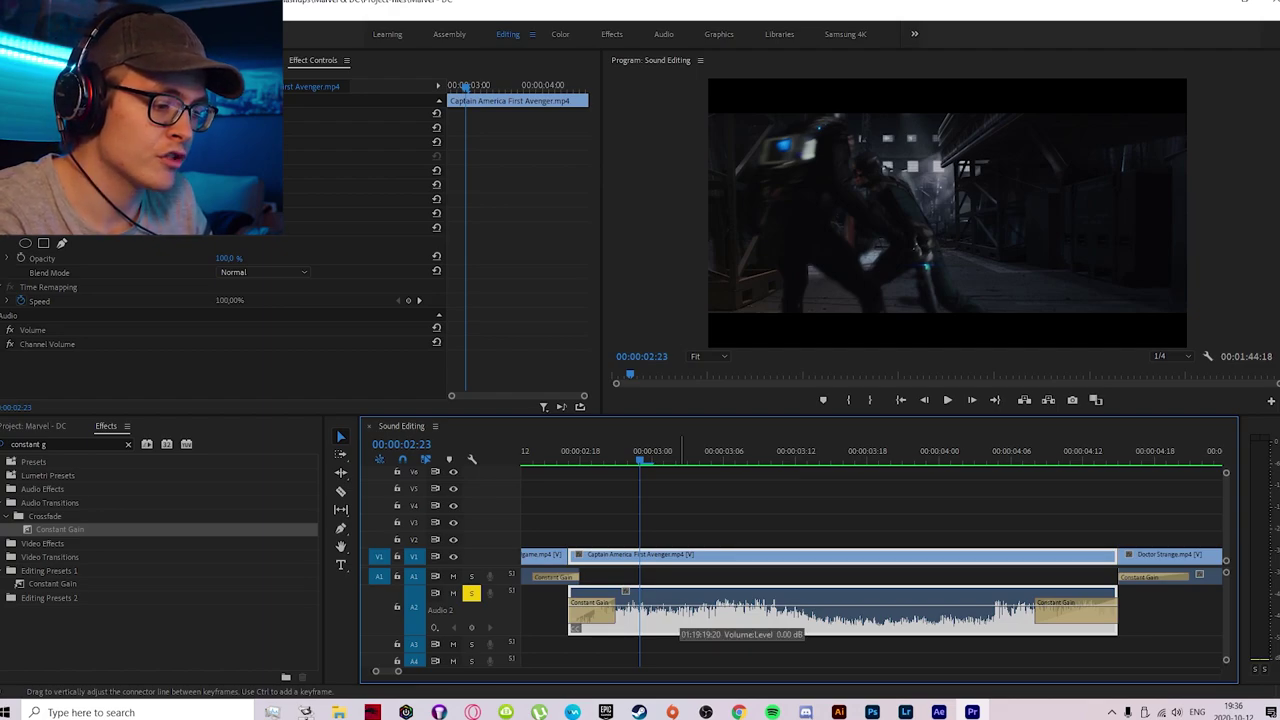
{"action": "key", "text": "p"}
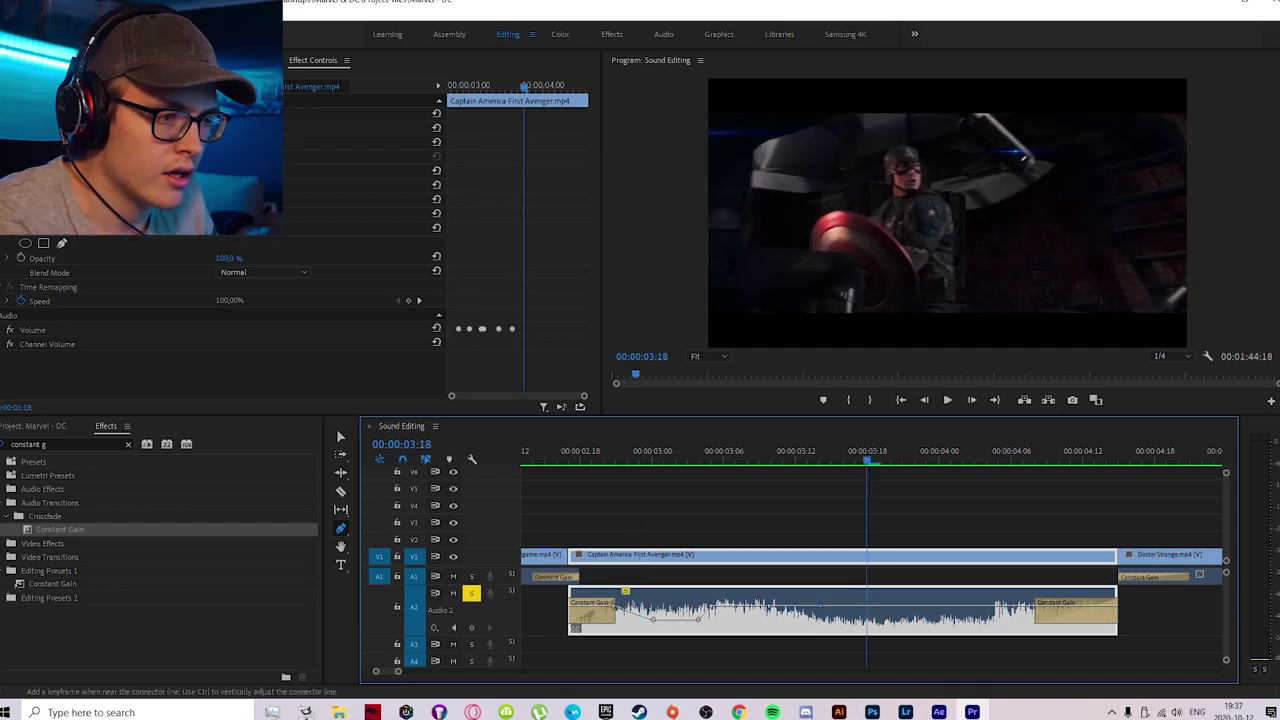
{"action": "left_click", "coordinate": [972, 606]}
{"action": "key", "text": "v"}
{"action": "left_click_drag", "start_coordinate": [950, 607], "coordinate": [950, 618]}
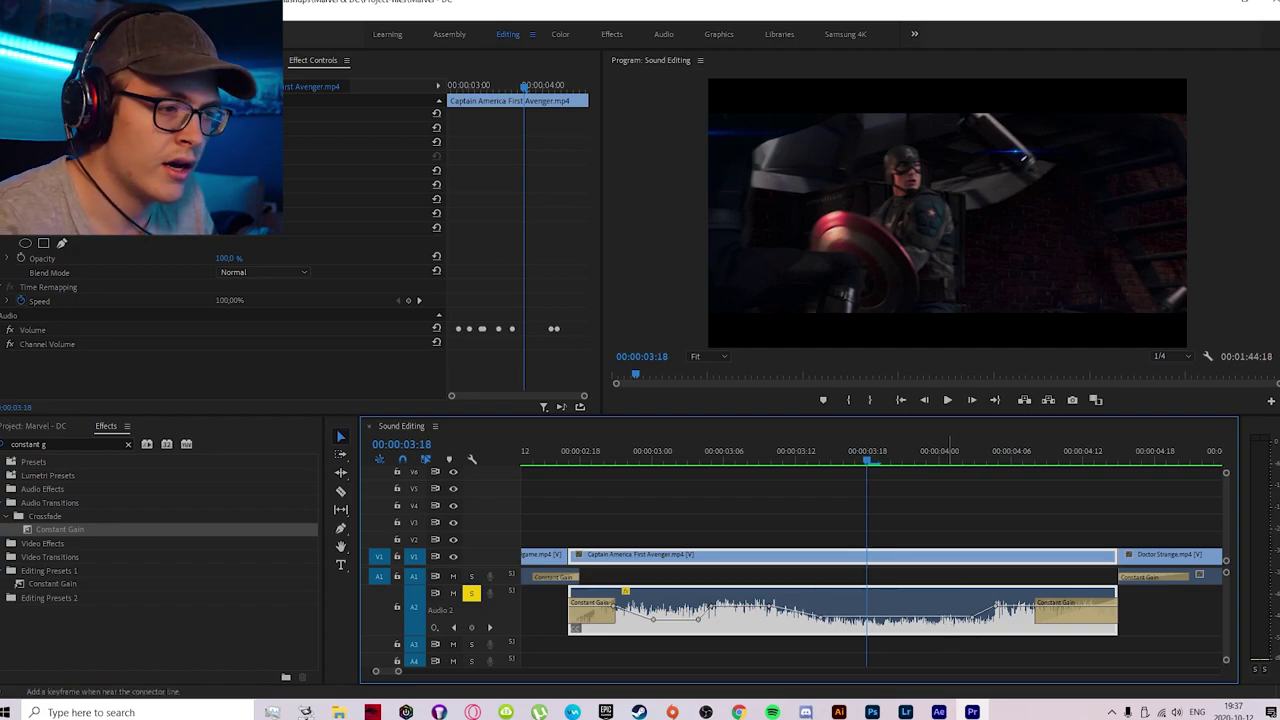
{"action": "key", "text": "ctrl+s"}
{"action": "key", "text": "p"}
{"action": "key", "text": "v"}
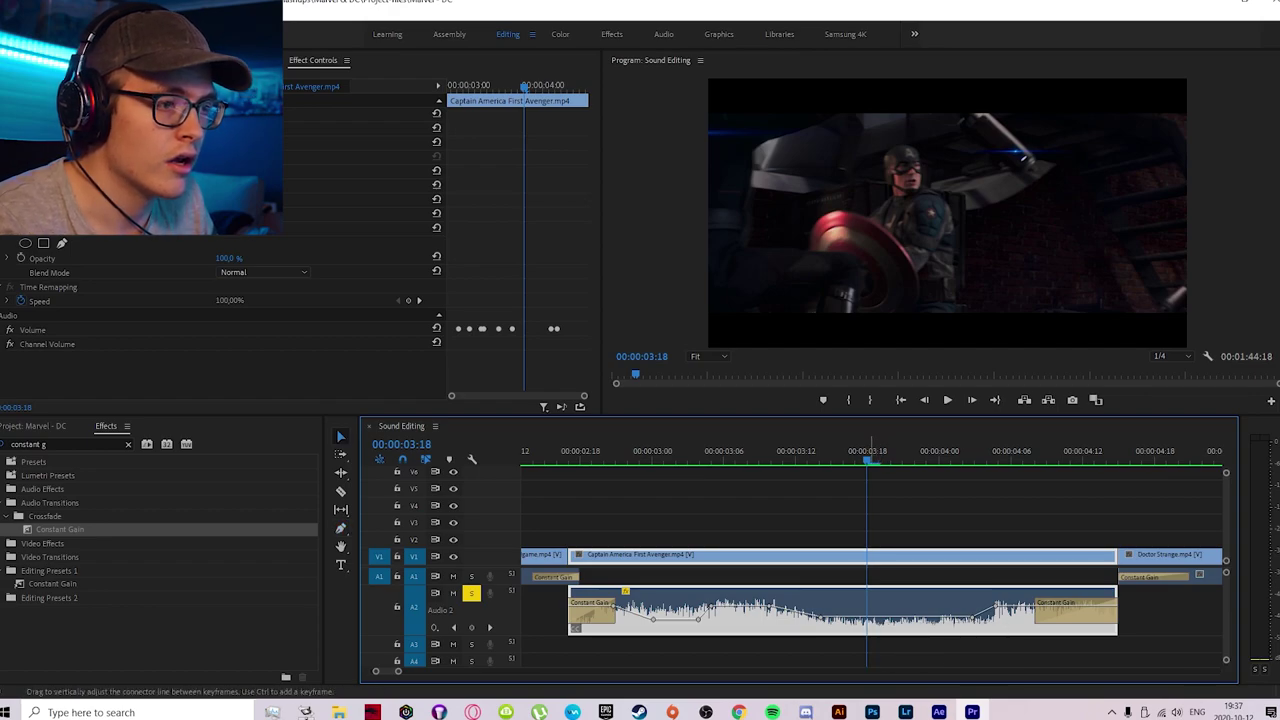
{"action": "key", "text": "ctrl+s"}
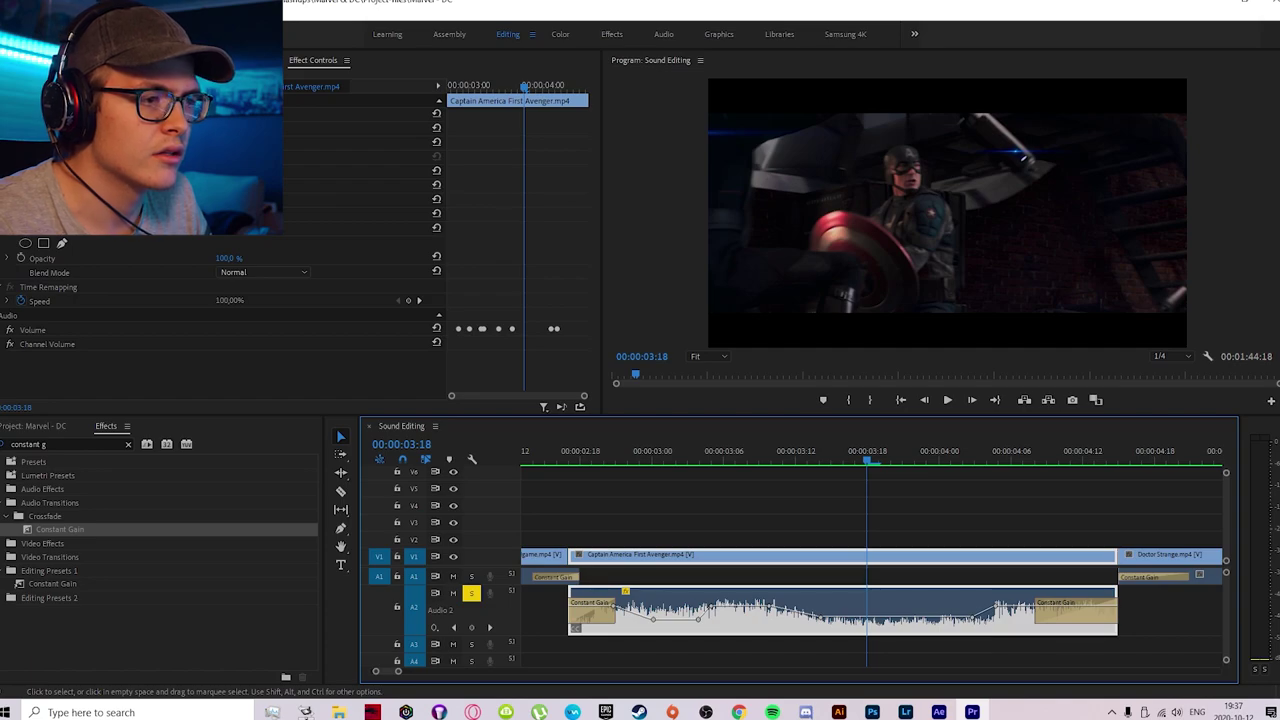
Step: Lower the second volume dip in the Captain America First Avenger audio slightly further and play the clip to hear it
{"action": "key", "text": "Return"}
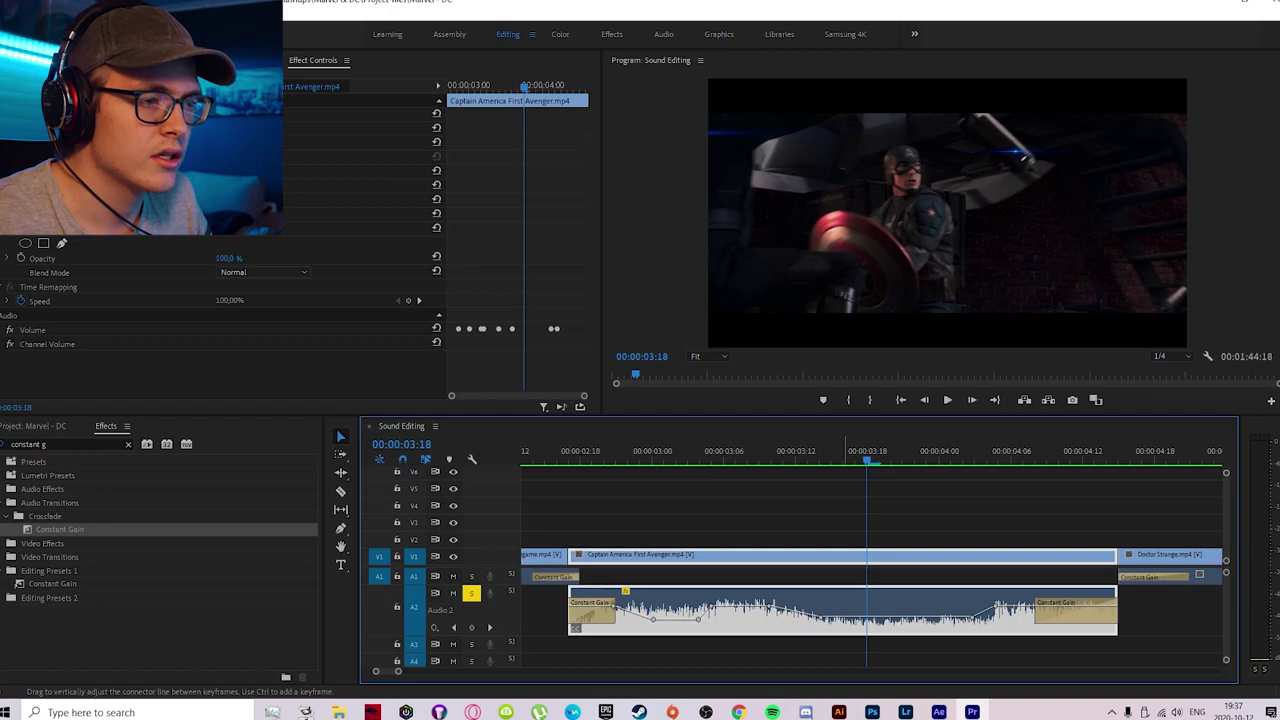
{"action": "mouse_move", "coordinate": [860, 619]}
{"action": "left_mouse_down"}
{"action": "mouse_move", "coordinate": [860, 594]}
{"action": "mouse_move", "coordinate": [860, 621]}
{"action": "left_mouse_up"}
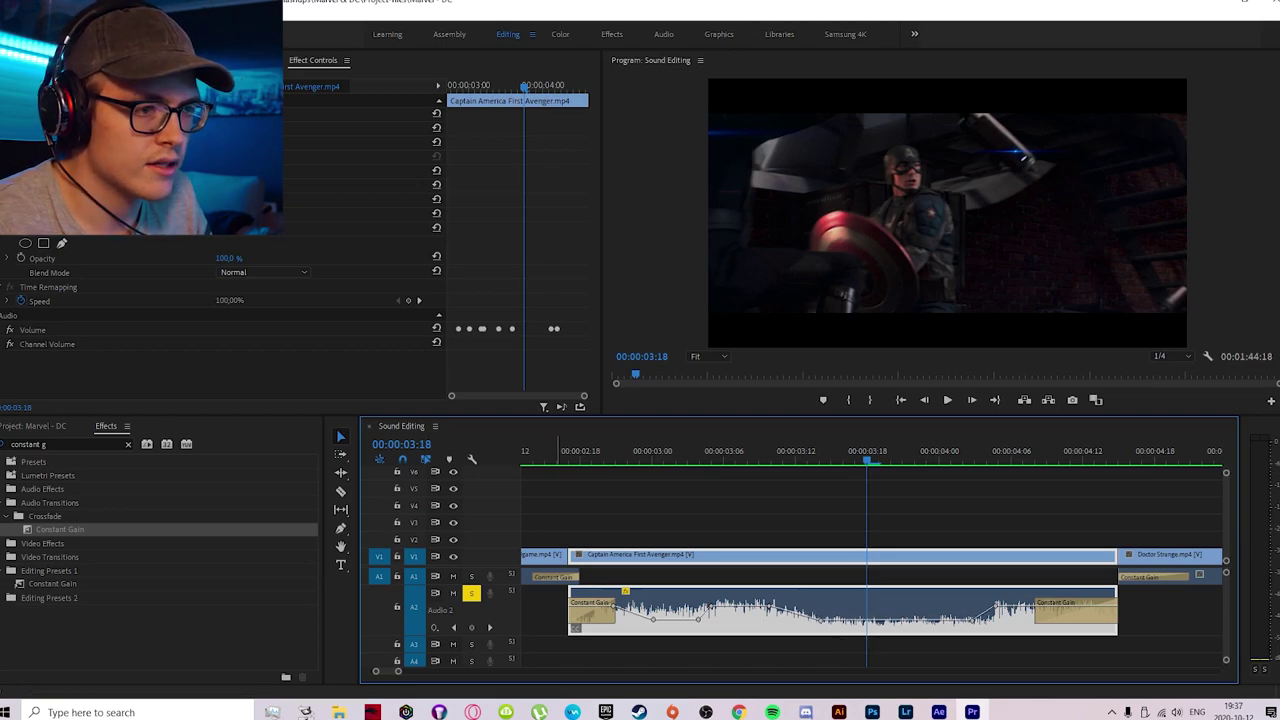
{"action": "key", "text": "space"}
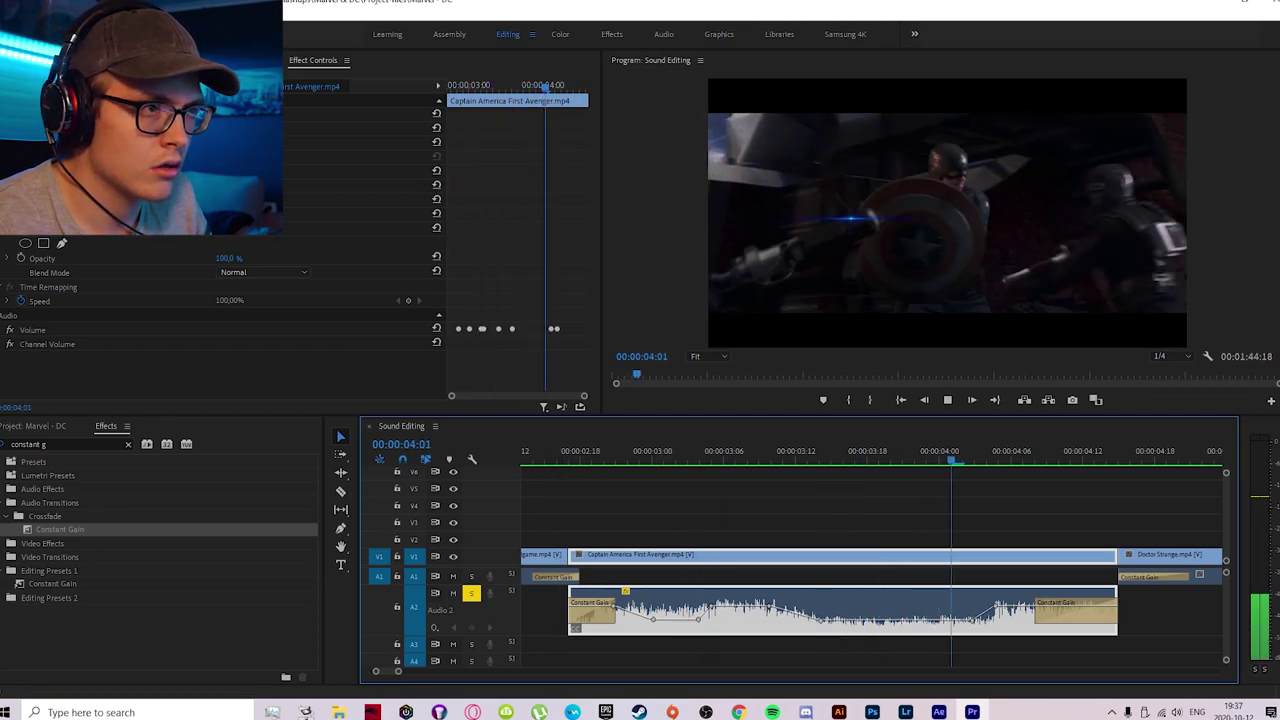
{"action": "key", "text": "space"}
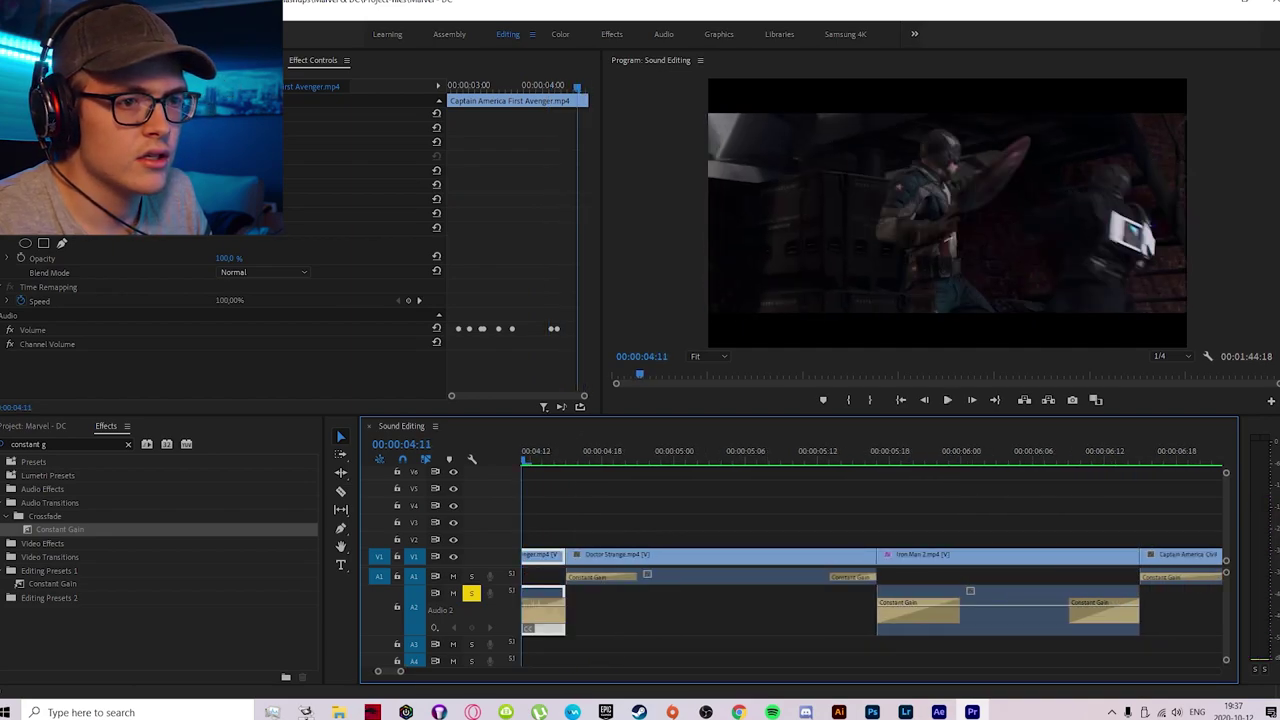
Step: Remove the volume keyframes from the Captain America First Avenger audio and turn off the solo on track A2
{"action": "key", "text": "j"}
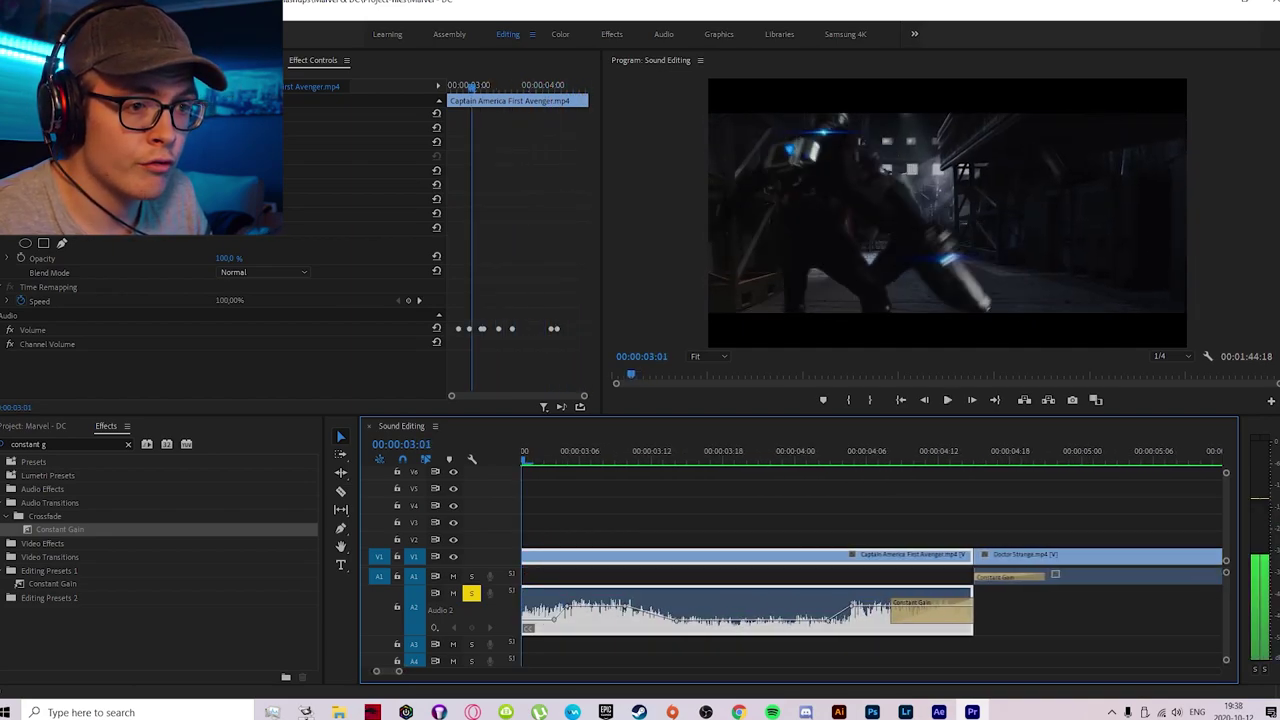
{"action": "key", "text": "space"}
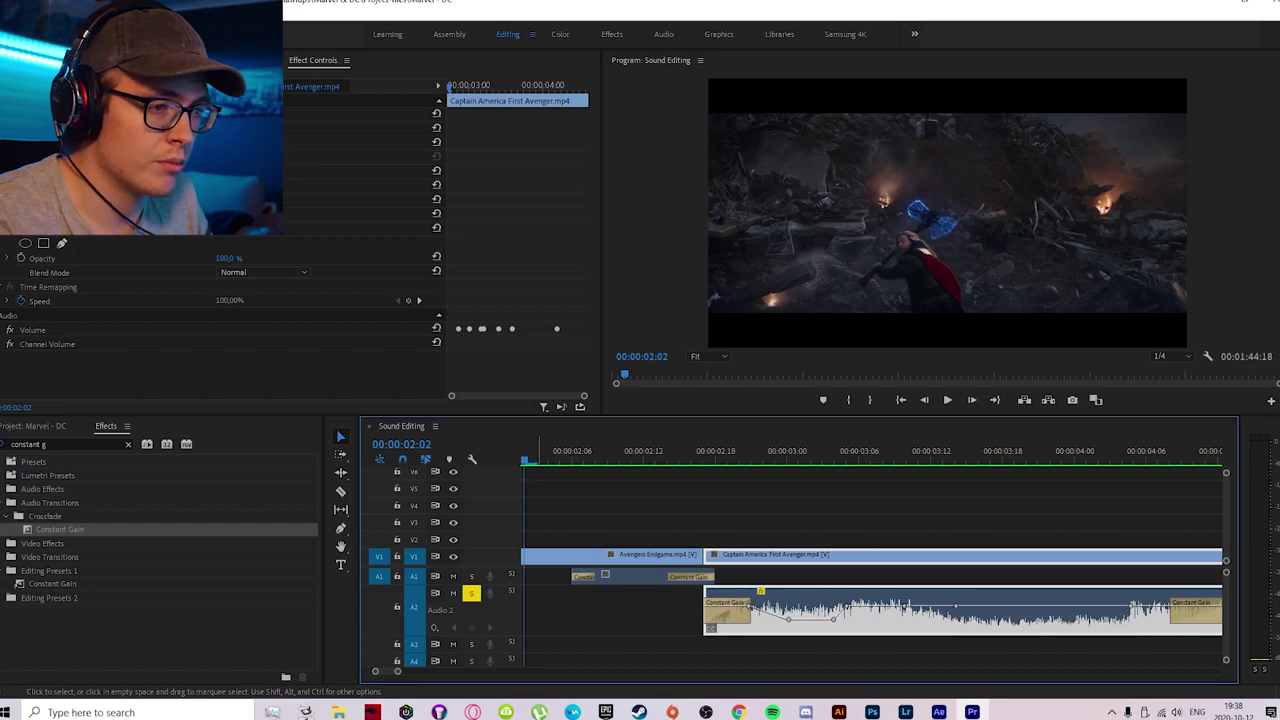
{"action": "key", "text": "Delete"}
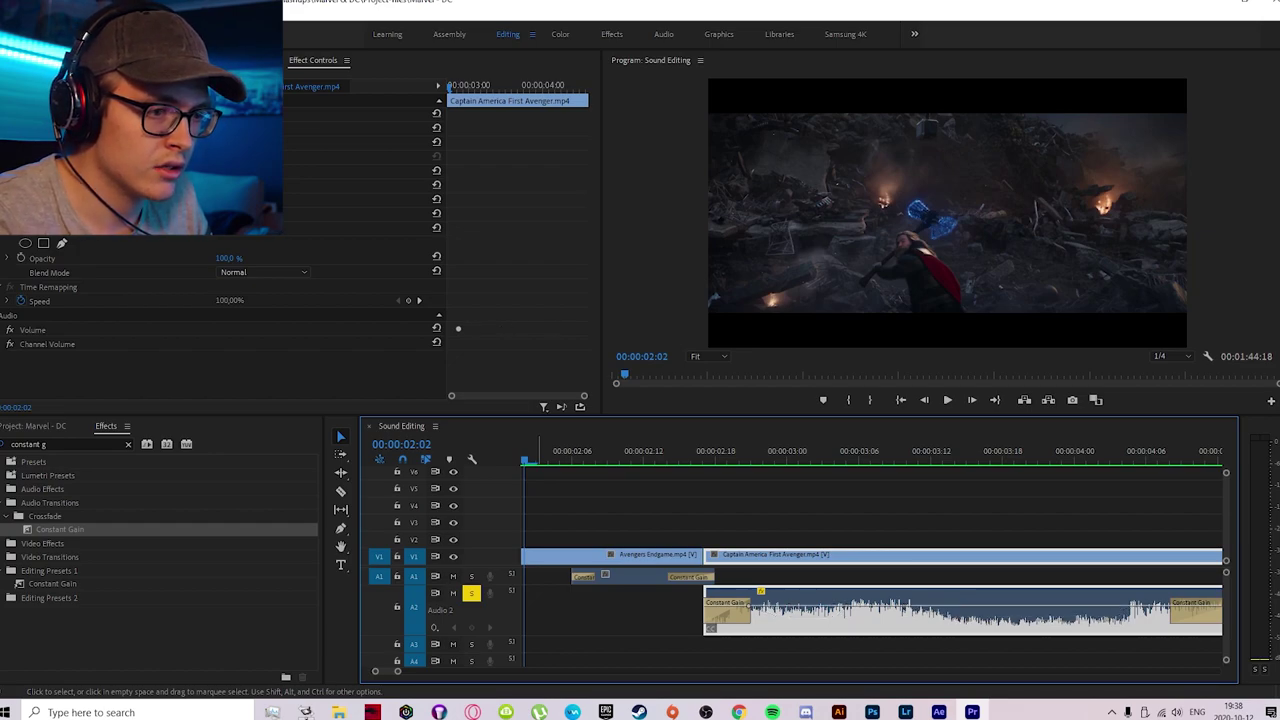
{"action": "left_click", "coordinate": [471, 593]}
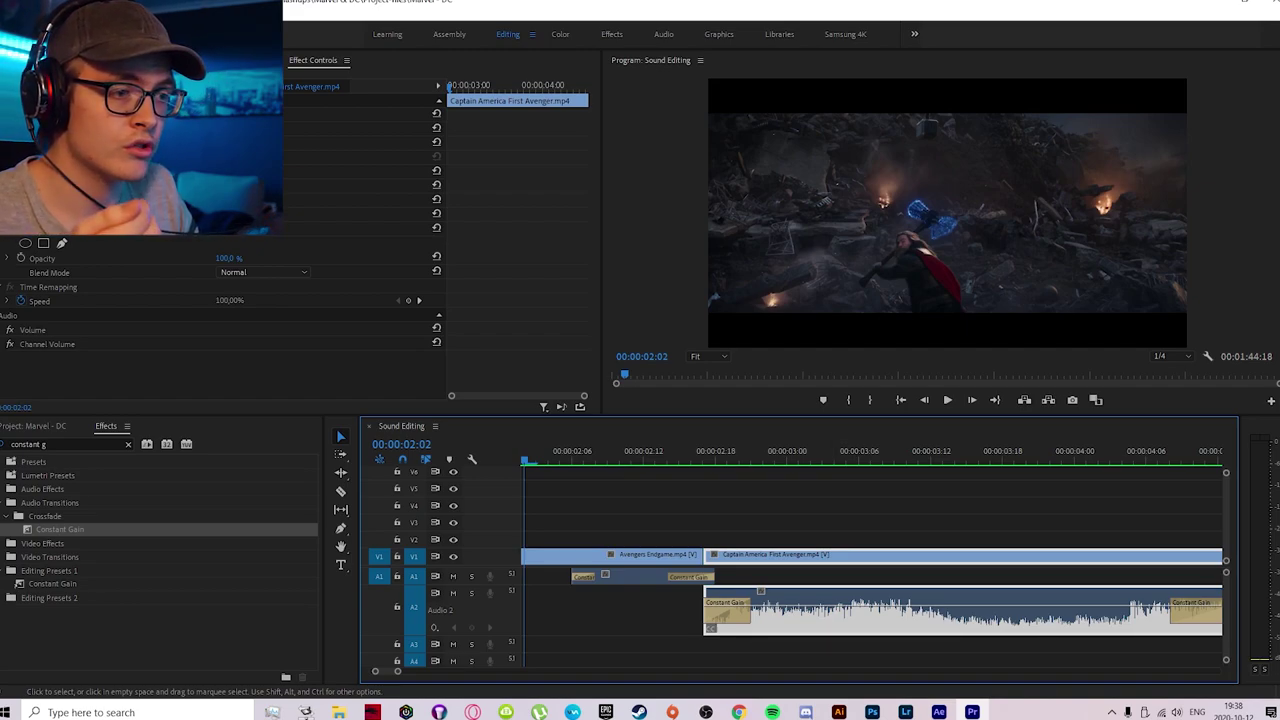
Step: Unlink the Captain America First Avenger clip's video from its audio and check that each part selects separately
{"action": "right_click", "coordinate": [849, 600]}
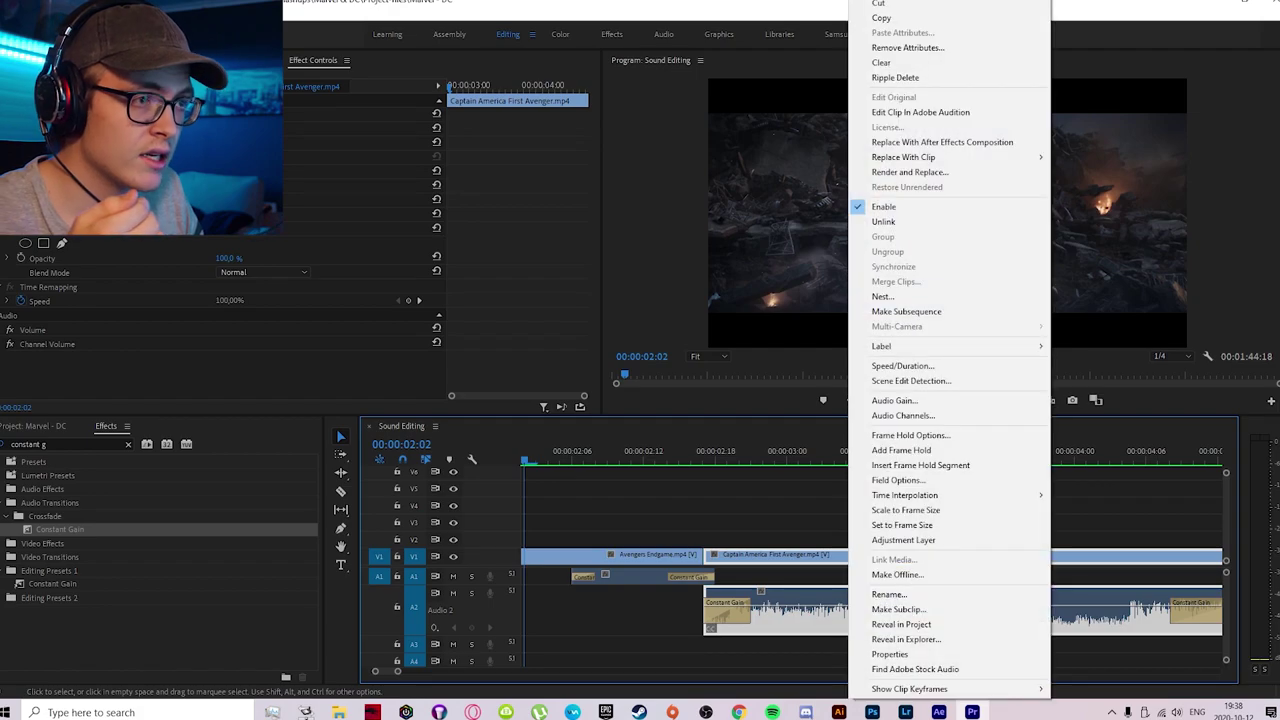
{"action": "left_click", "coordinate": [883, 221]}
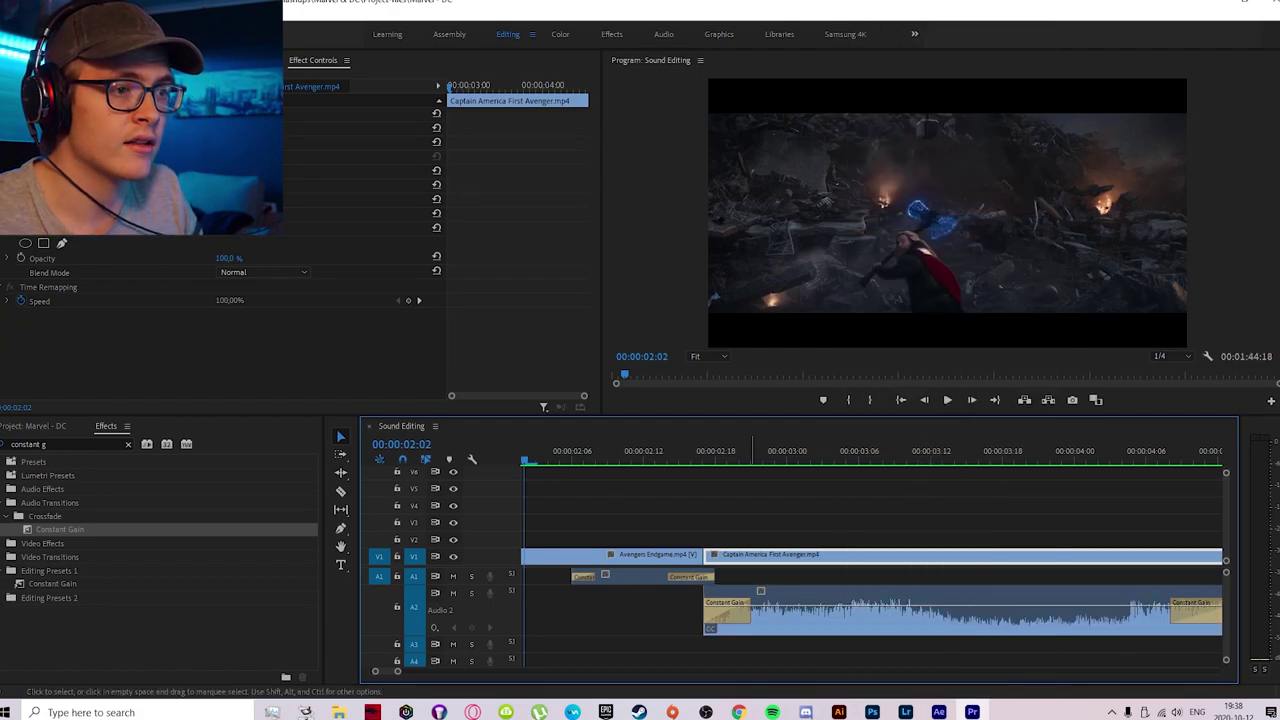
{"action": "key", "text": "ctrl+shift+a"}
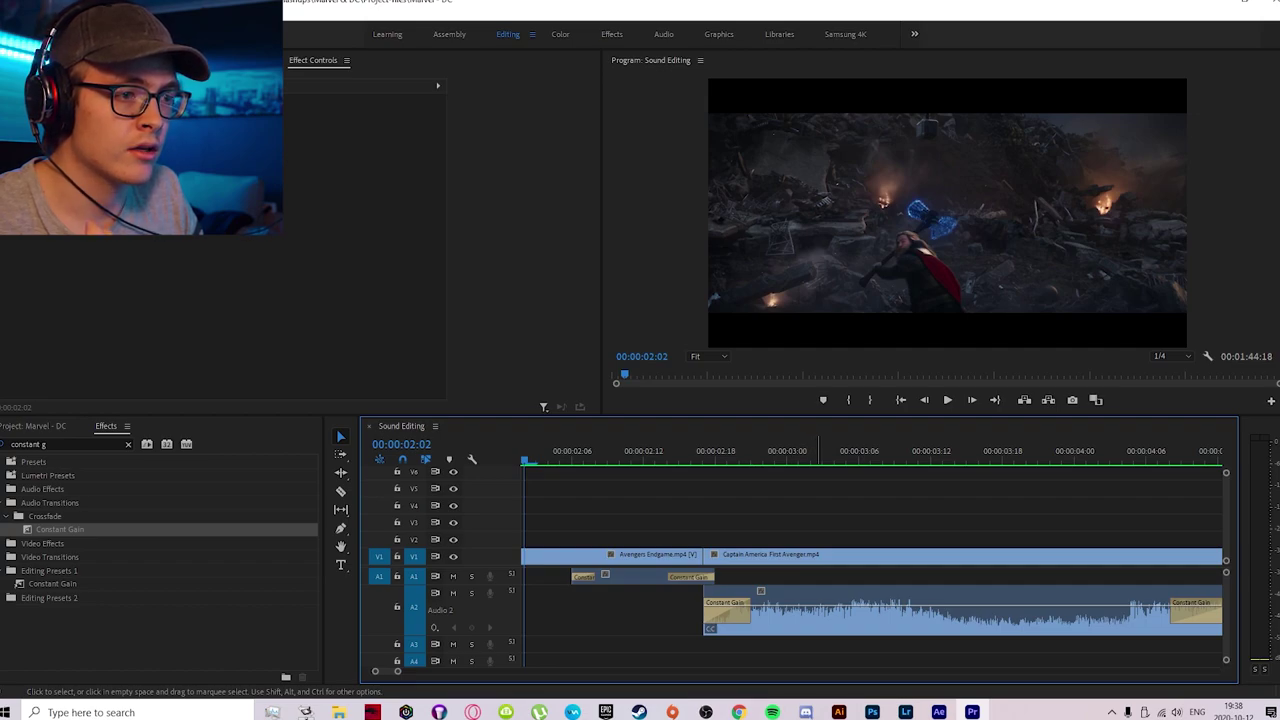
{"action": "left_click", "coordinate": [815, 610]}
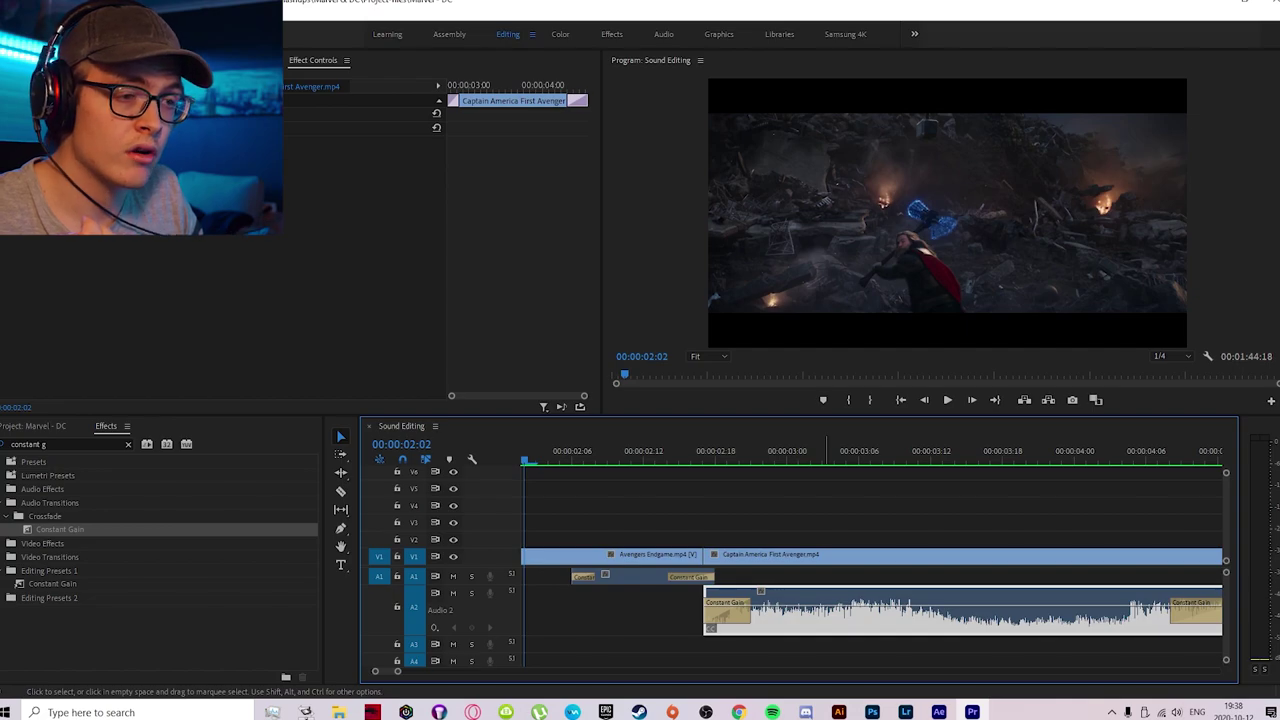
{"action": "left_click", "coordinate": [894, 450]}
{"action": "key", "text": "ctrl+shift+a"}
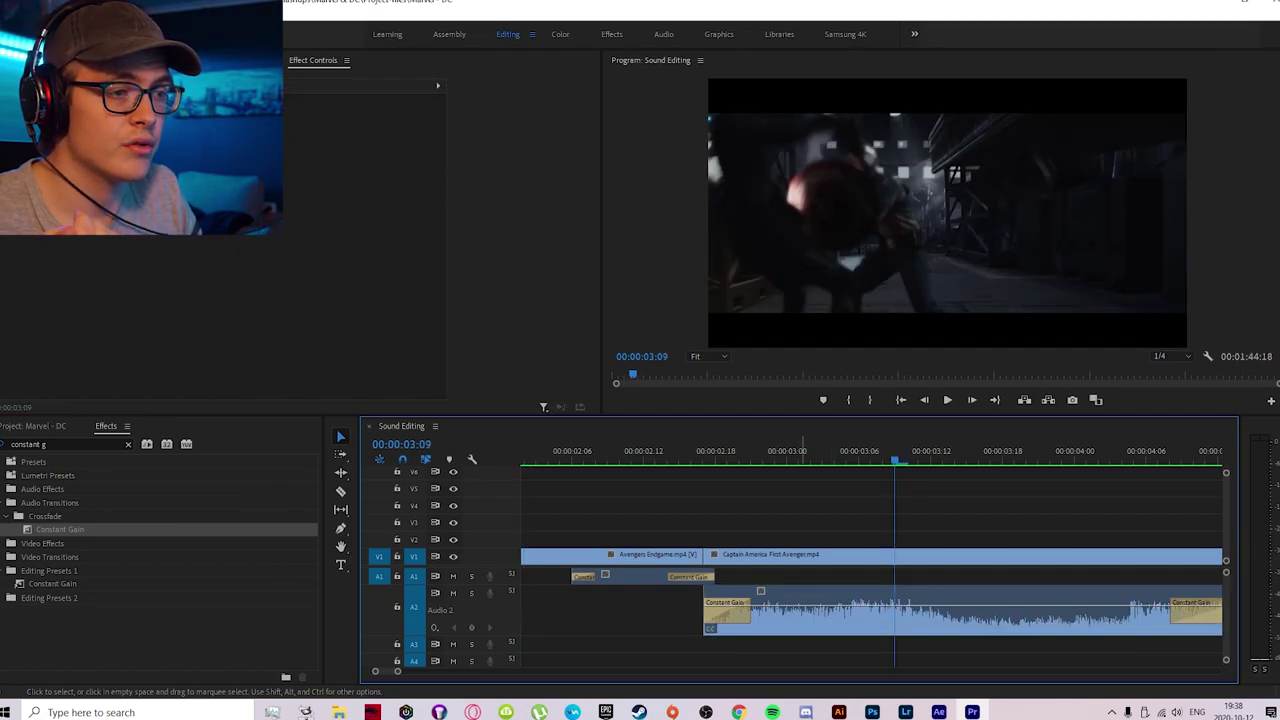
{"action": "left_click", "coordinate": [808, 556]}
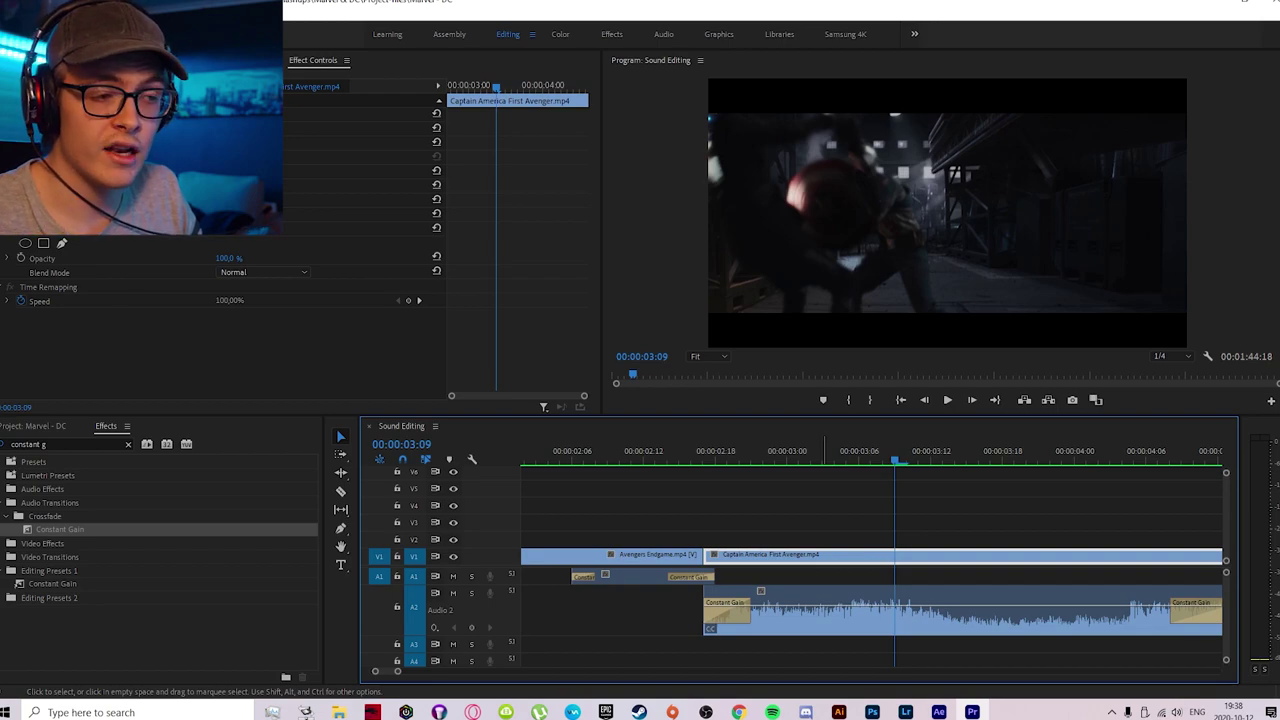
Step: Cut the Captain America First Avenger audio into three short sound pieces without the noise between them, staggered across A1 and A2 with Constant Gain fades
{"action": "key", "text": "Up"}
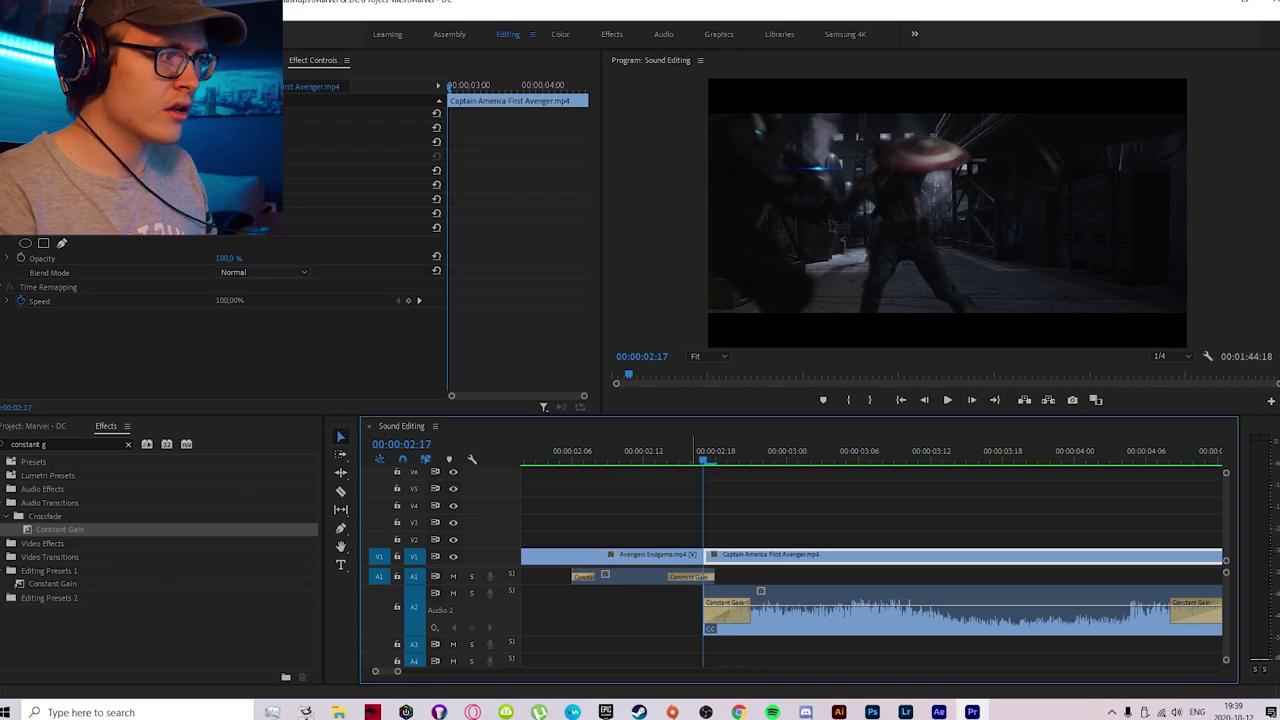
{"action": "left_click", "coordinate": [471, 593]}
{"action": "key", "text": "space"}
{"action": "key", "text": "space"}
{"action": "left_click", "coordinate": [905, 610]}
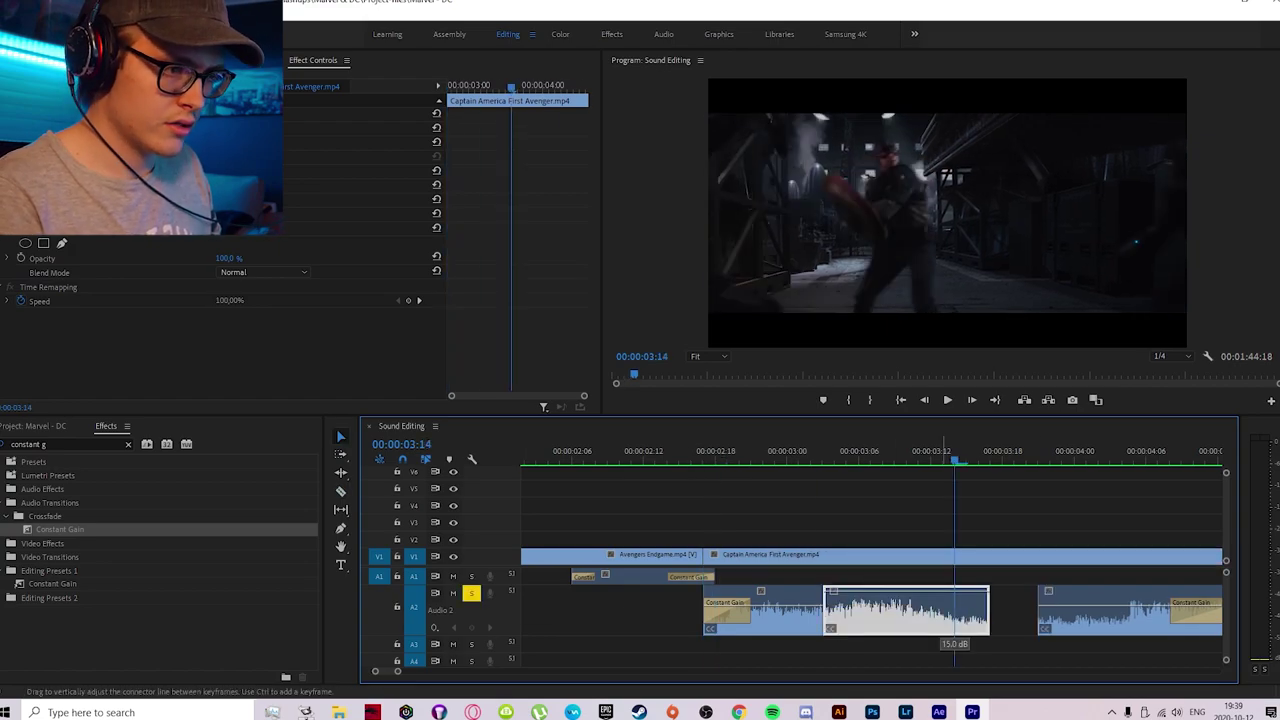
{"action": "left_click_drag", "start_coordinate": [905, 610], "coordinate": [905, 592]}
{"action": "key", "text": "ctrl+shift+d"}
{"action": "key", "text": "space"}
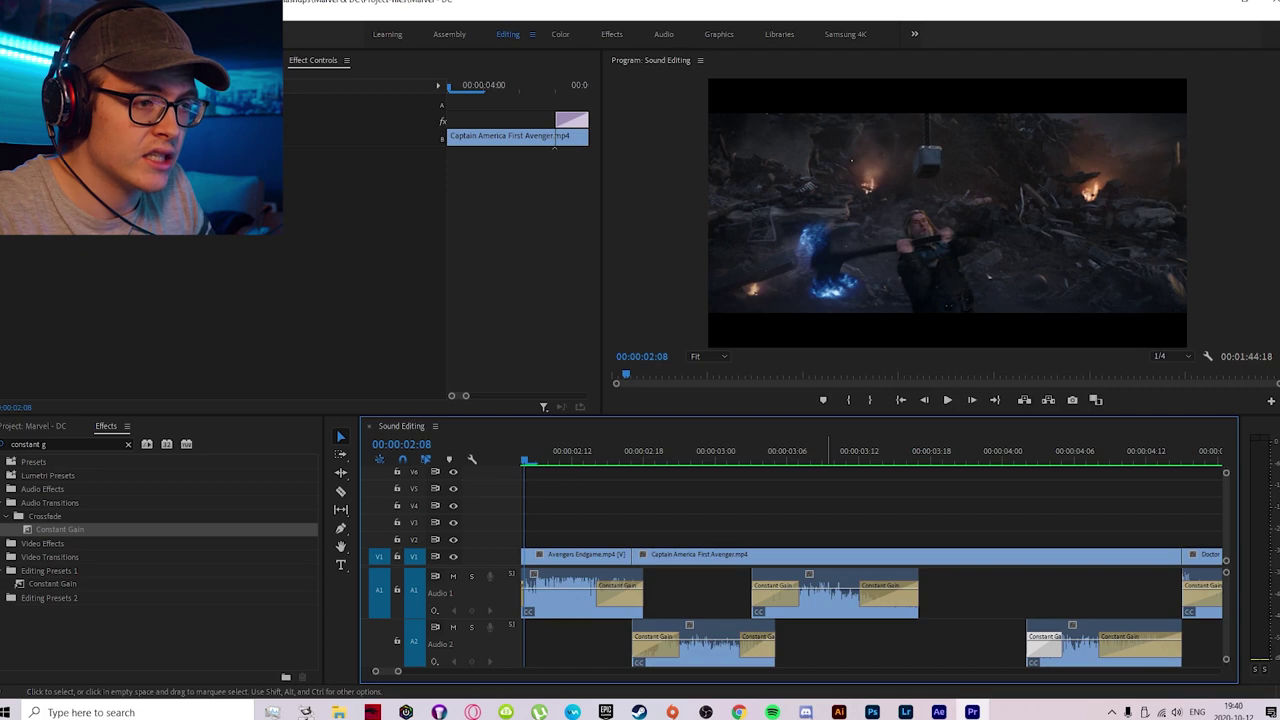
Step: Shift the middle Captain America First Avenger audio piece about 3 frames earlier and the last piece about 4 frames earlier
{"action": "mouse_move", "coordinate": [824, 592]}
{"action": "left_mouse_down"}
{"action": "mouse_move", "coordinate": [840, 598]}
{"action": "mouse_move", "coordinate": [806, 600]}
{"action": "left_mouse_up"}
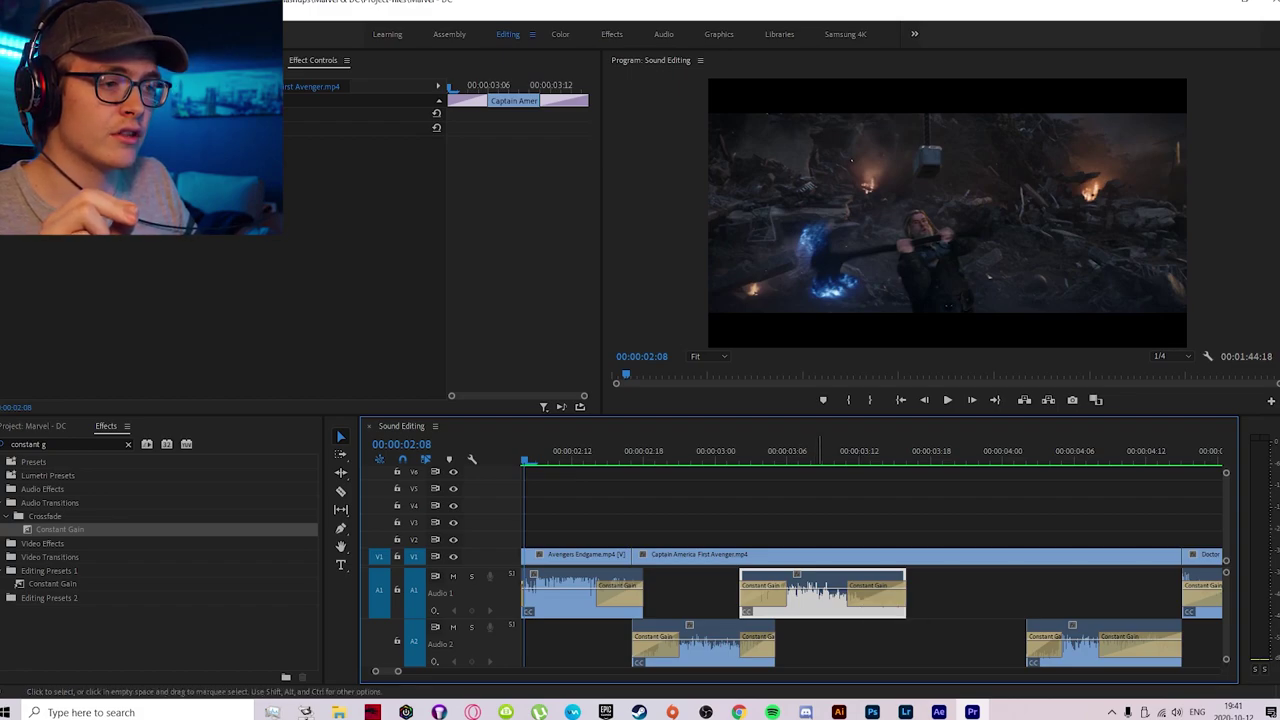
{"action": "left_click_drag", "start_coordinate": [820, 592], "coordinate": [796, 592]}
{"action": "left_click_drag", "start_coordinate": [1090, 640], "coordinate": [1044, 640]}
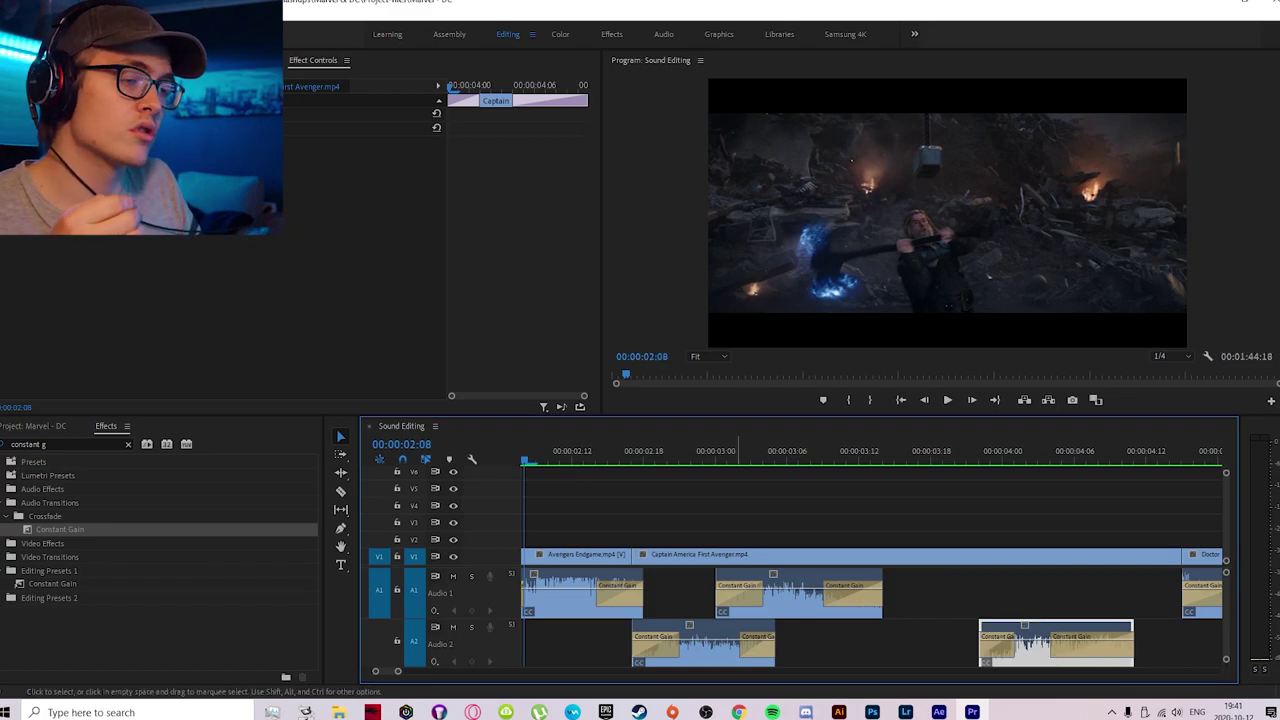
{"action": "key", "text": "ctrl+shift+a"}
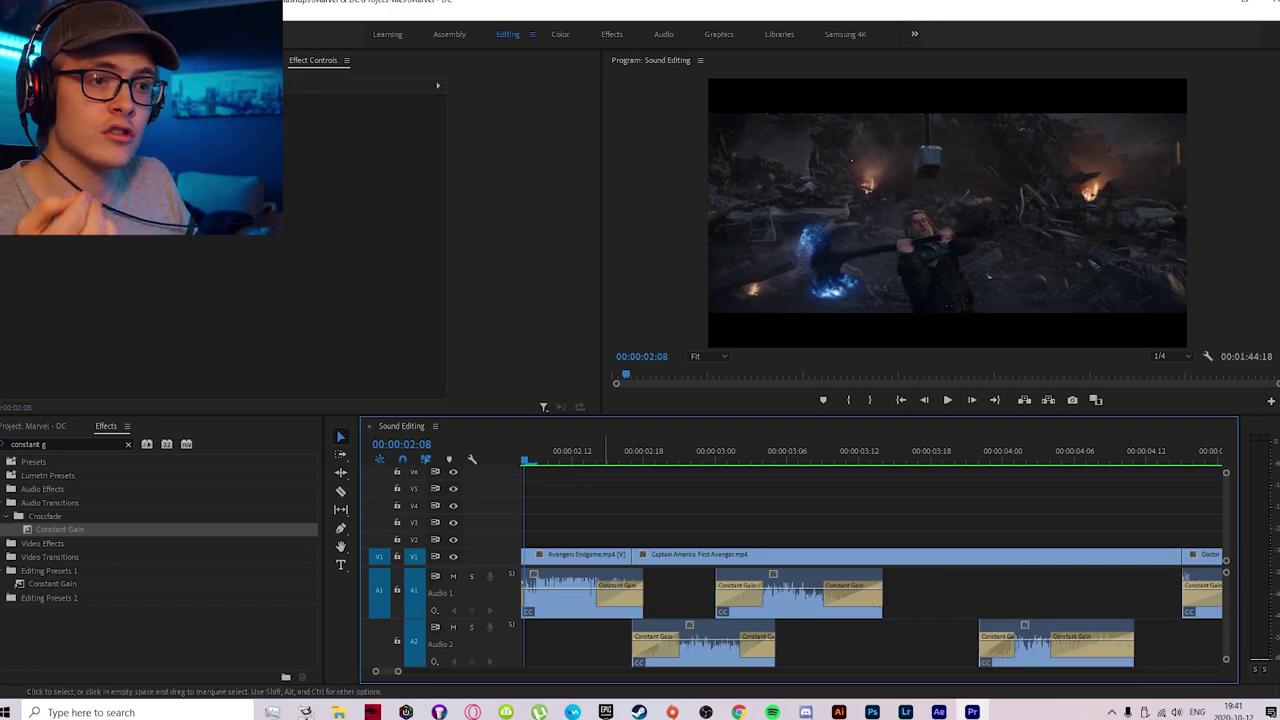
Step: Solo tracks A1 and A2 and play the Captain America First Avenger section to judge how the shifted sounds match the picture
{"action": "left_click", "coordinate": [471, 576]}
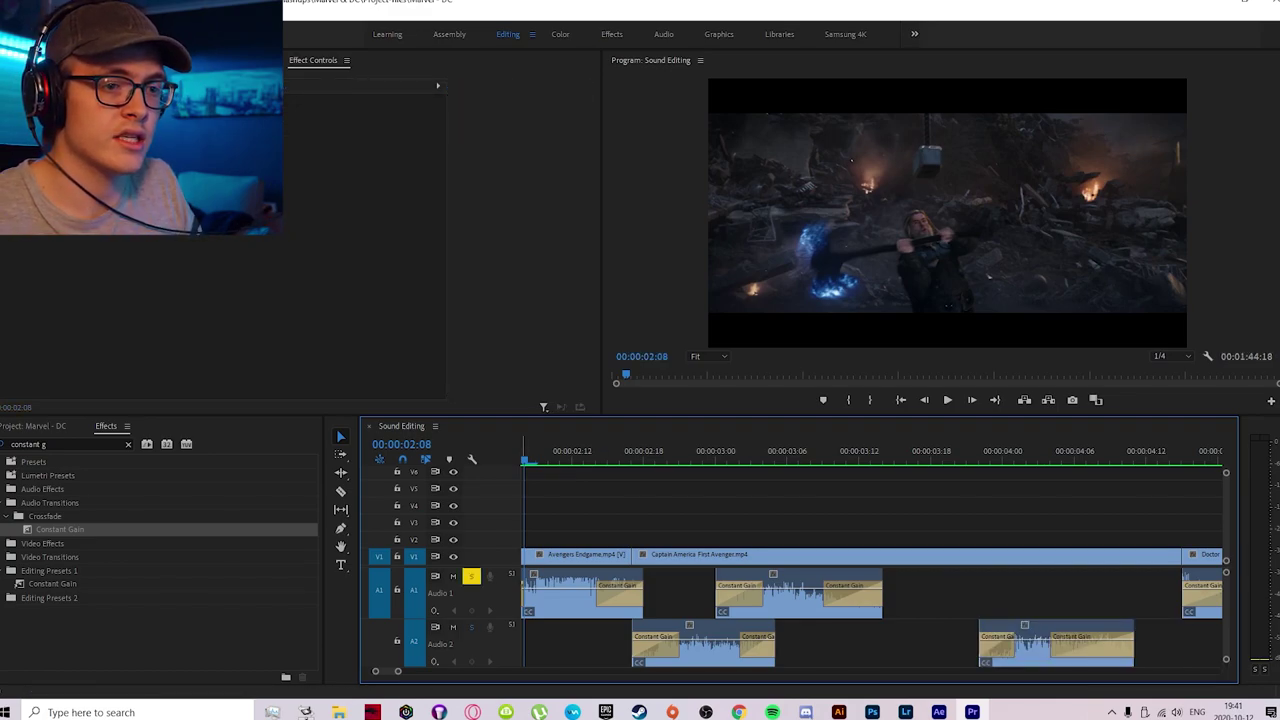
{"action": "left_click", "coordinate": [471, 627]}
{"action": "key", "text": "space"}
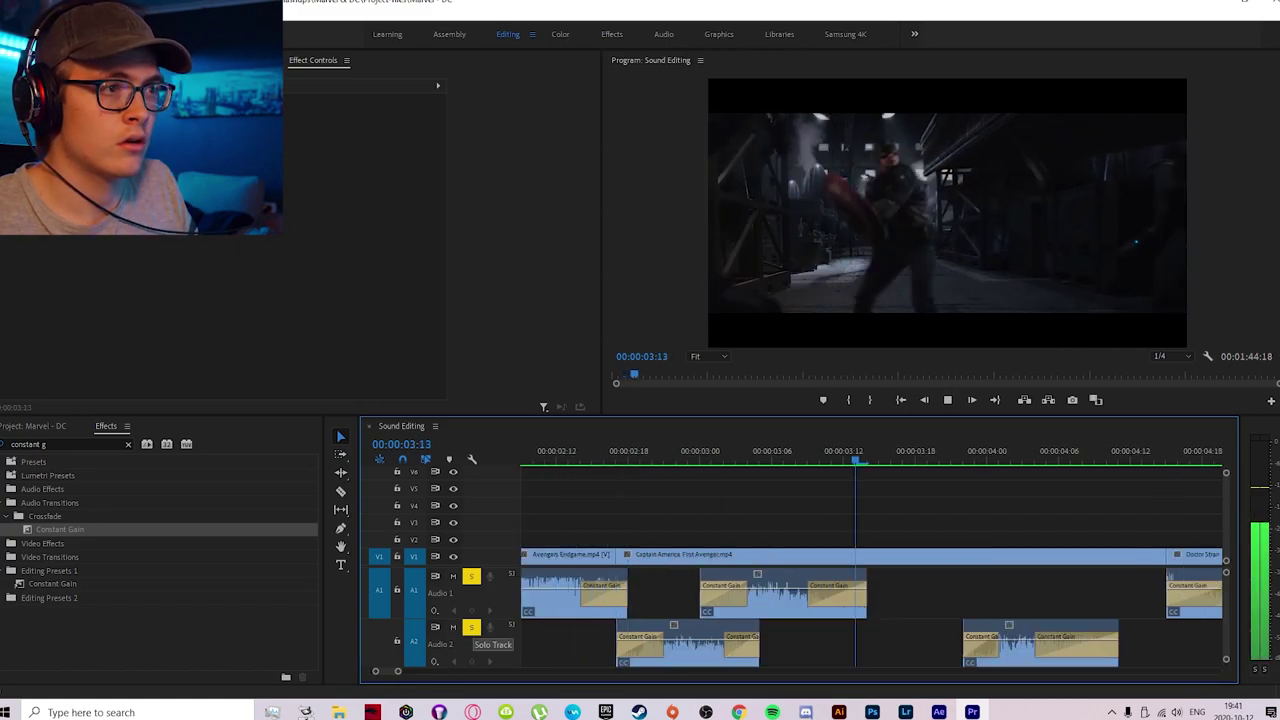
{"action": "key", "text": "space"}
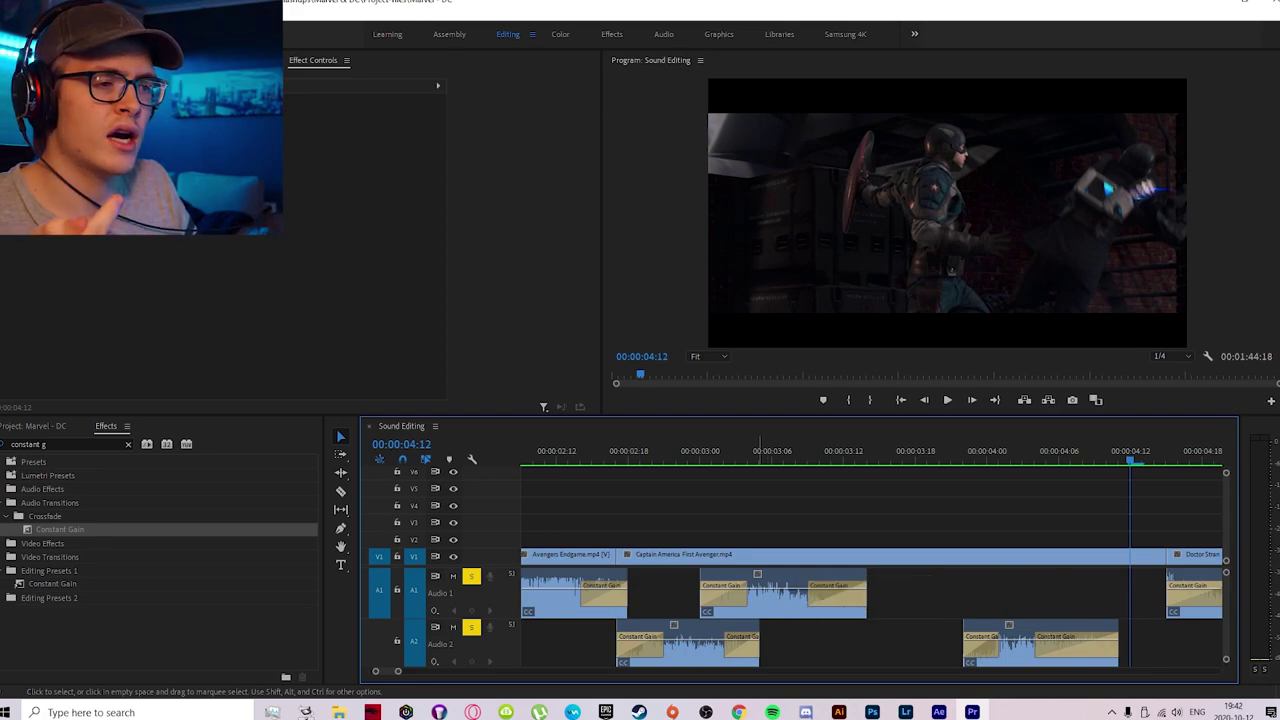
Step: Set the Captain America First Avenger video clip's speed to 120% and play it from its start against the separate audio
{"action": "right_click", "coordinate": [755, 556]}
{"action": "left_click", "coordinate": [800, 430]}
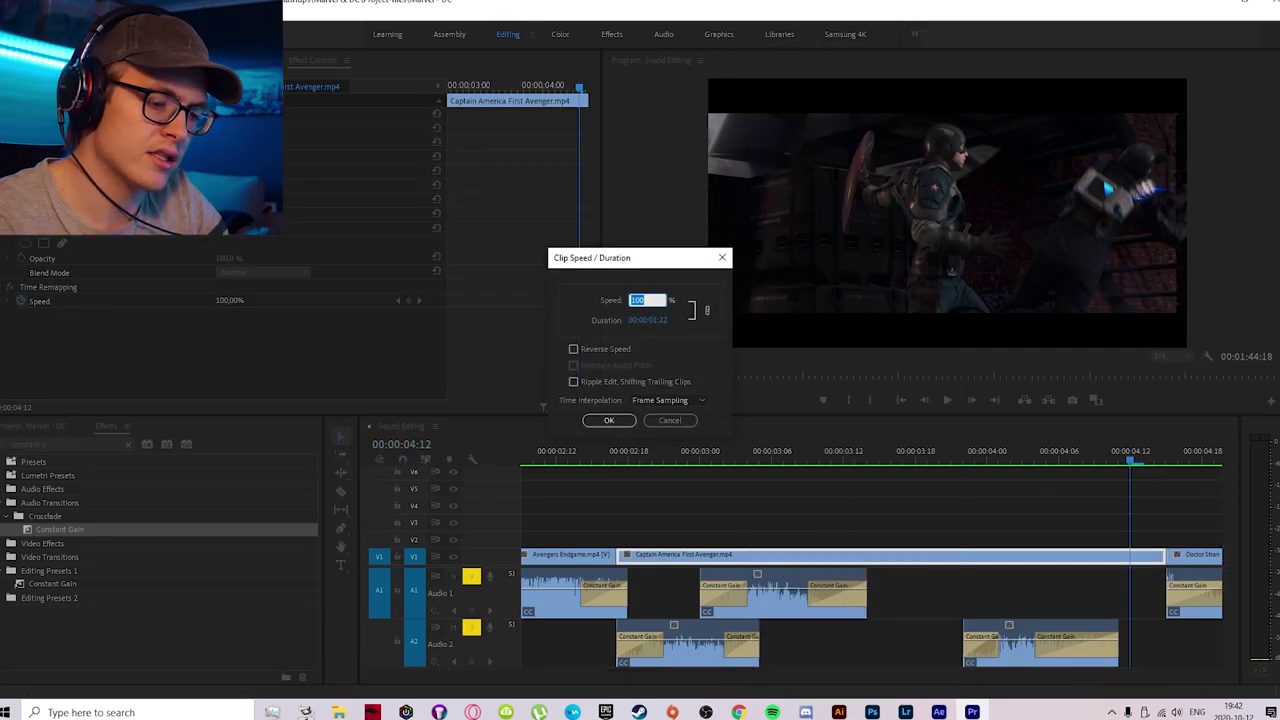
{"action": "type", "text": "120"}
{"action": "key", "text": "Return"}
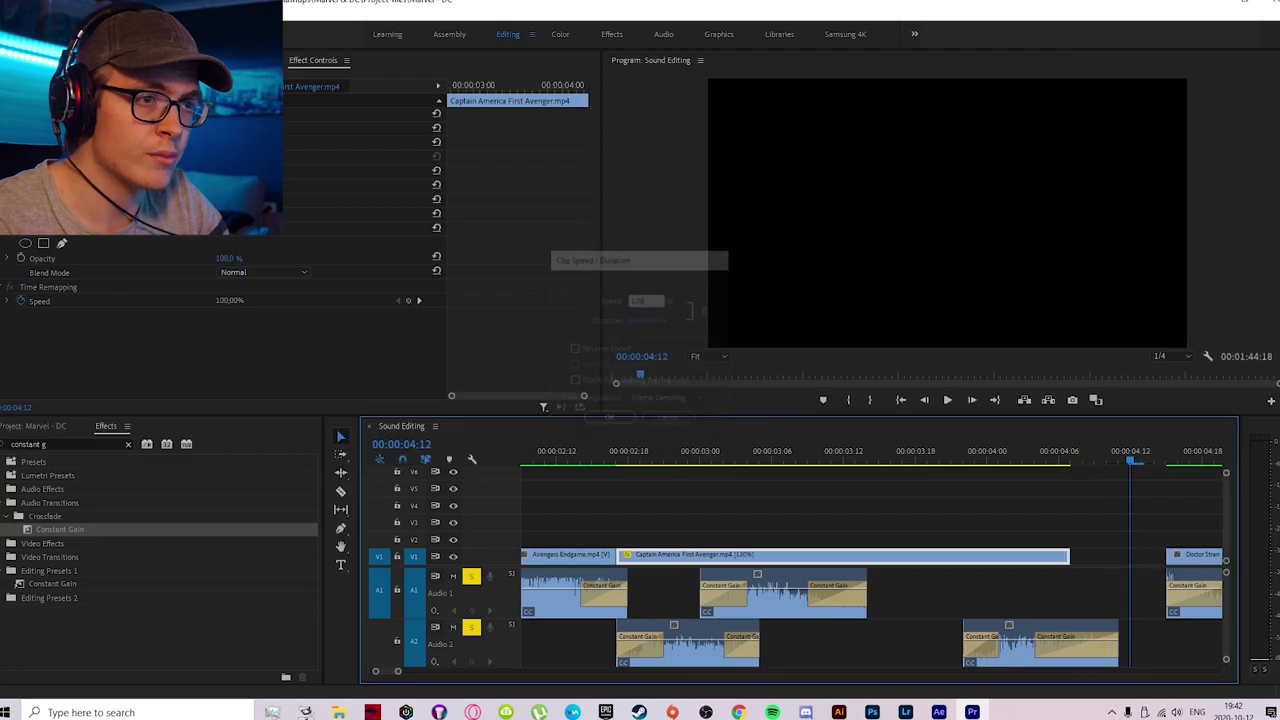
{"action": "left_click", "coordinate": [616, 455]}
{"action": "mouse_move", "coordinate": [616, 455]}
{"action": "left_mouse_down"}
{"action": "mouse_move", "coordinate": [689, 456]}
{"action": "mouse_move", "coordinate": [640, 457]}
{"action": "left_mouse_up"}
{"action": "key", "text": "space"}
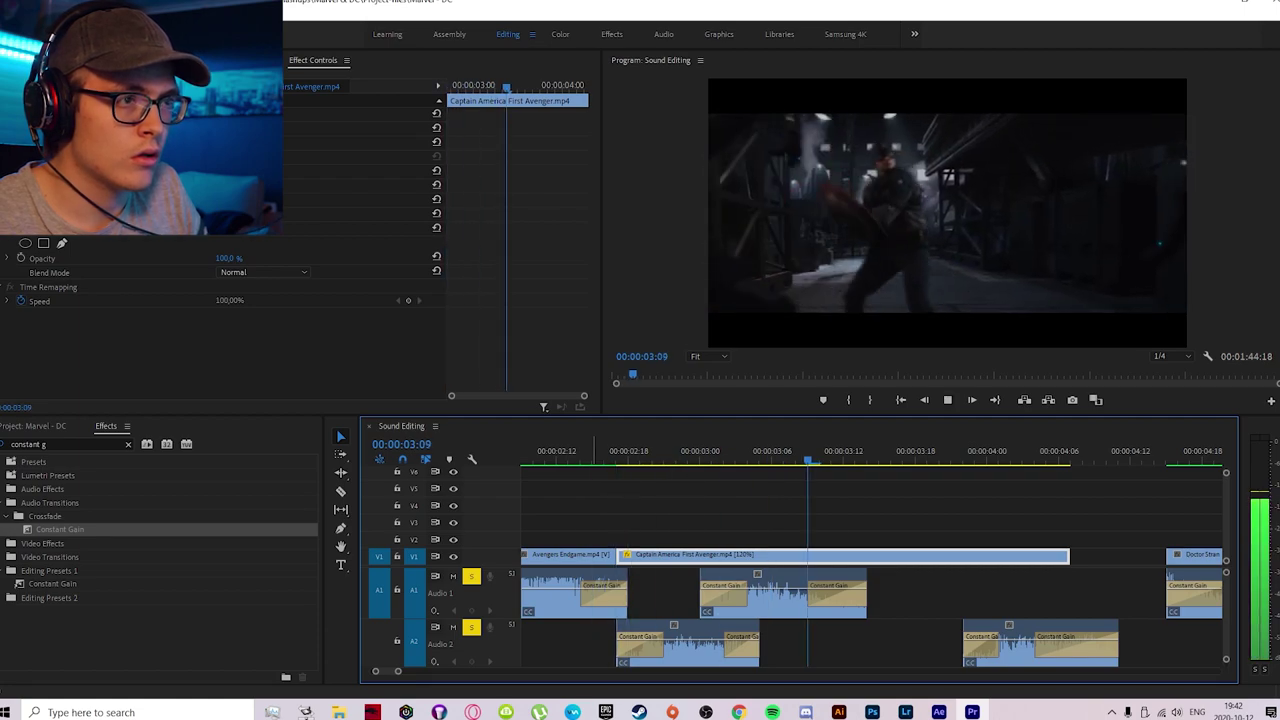
{"action": "key", "text": "space"}
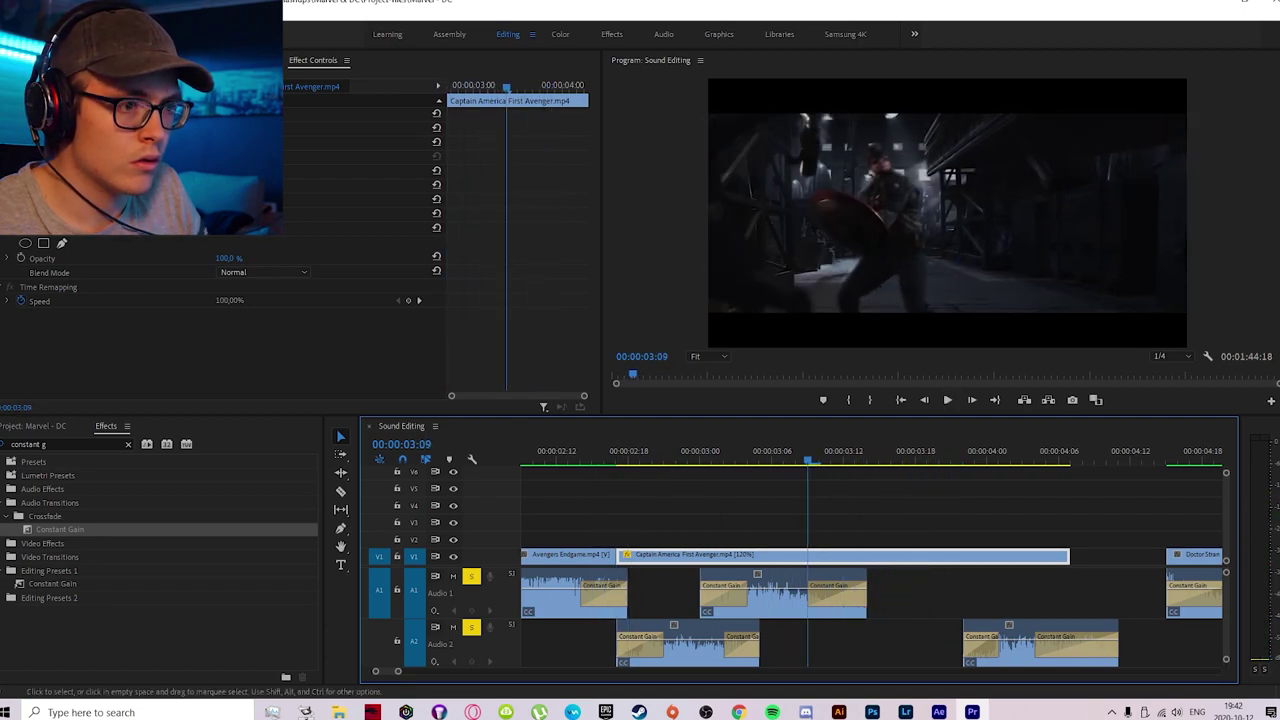
Step: Nudge the Captain America First Avenger audio piece on A1 one frame later and replay the section from 00:00:02:17
{"action": "left_click", "coordinate": [790, 595]}
{"action": "key", "text": "alt+Right"}
{"action": "key", "text": "space"}
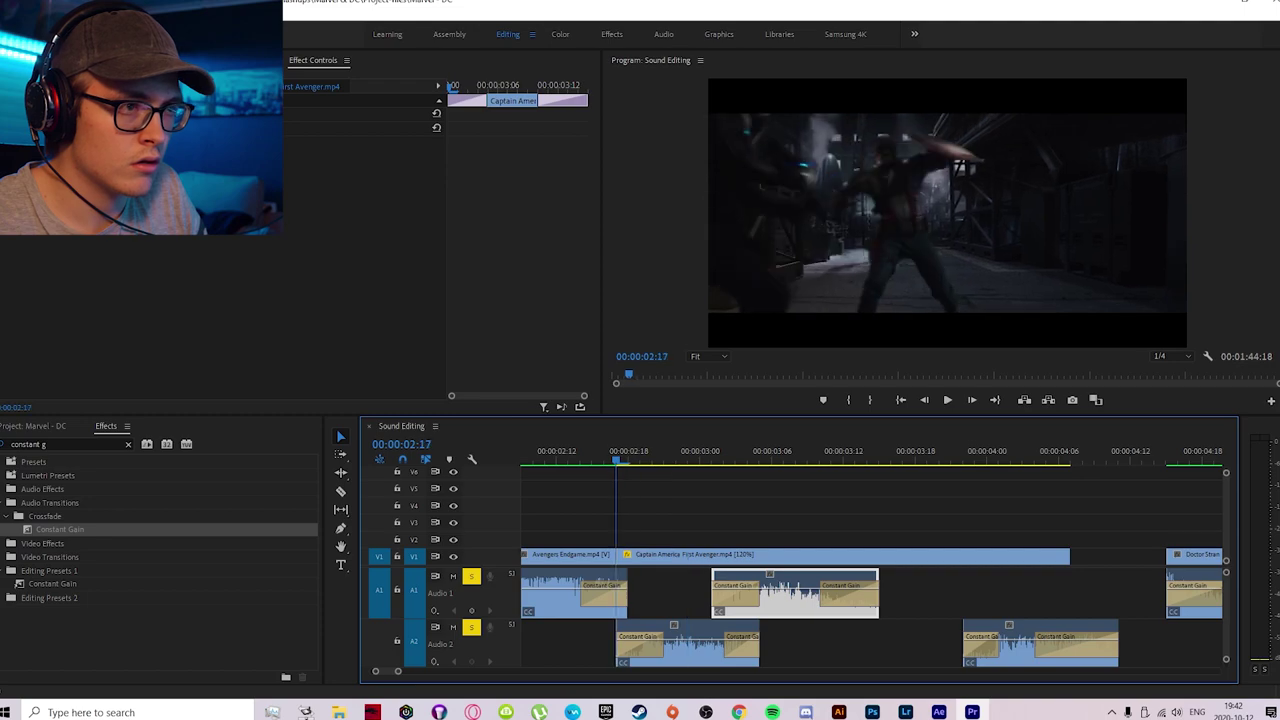
{"action": "key", "text": "space"}
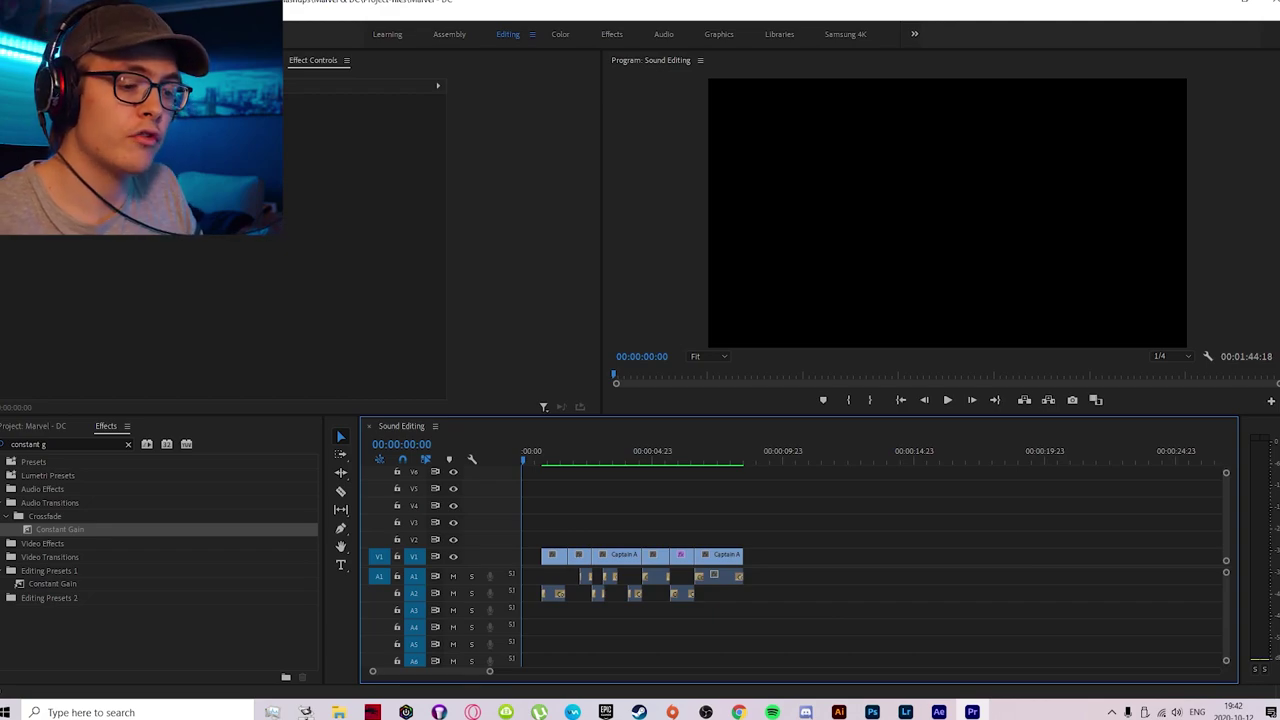
Step: Save the project and play the whole sequence from 00:00:00:00 with all tracks audible
{"action": "key", "text": "ctrl+s"}
{"action": "key", "text": "space"}
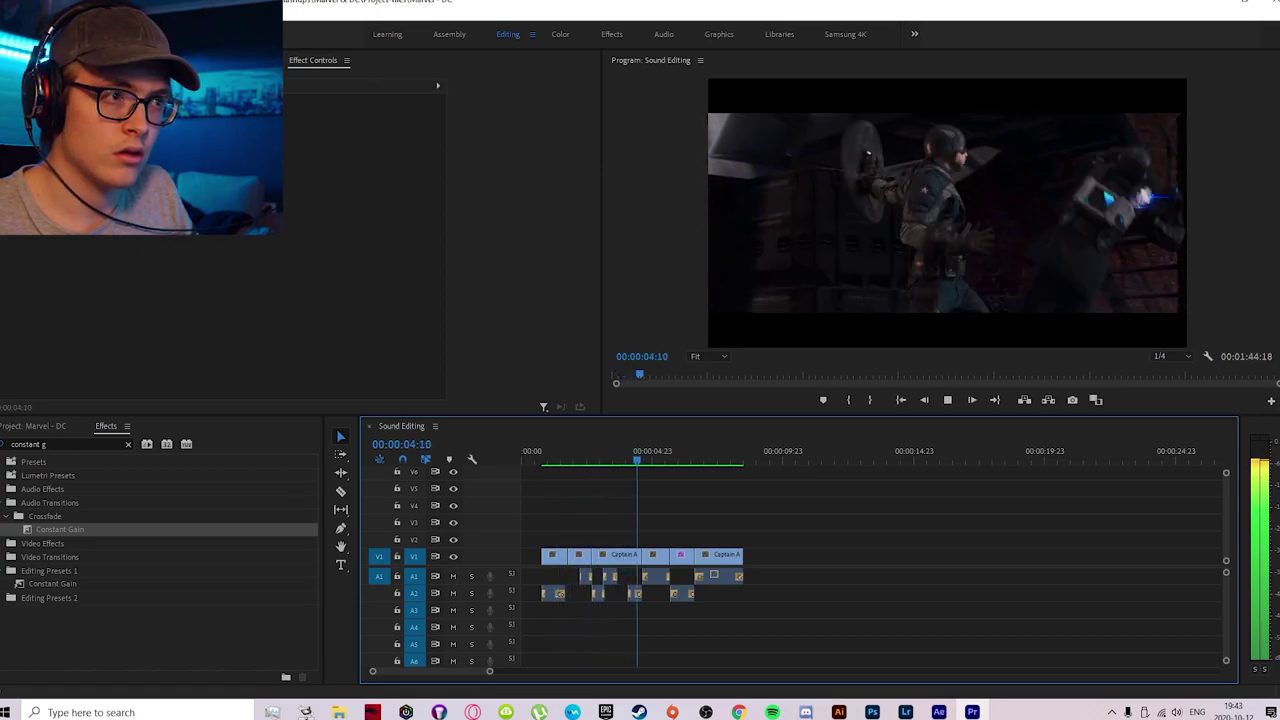
Step: Replay the Avengers Endgame to Captain America First Avenger transition from 00:00:02:11 and save the project
{"action": "left_click", "coordinate": [563, 451]}
{"action": "left_click", "coordinate": [585, 451]}
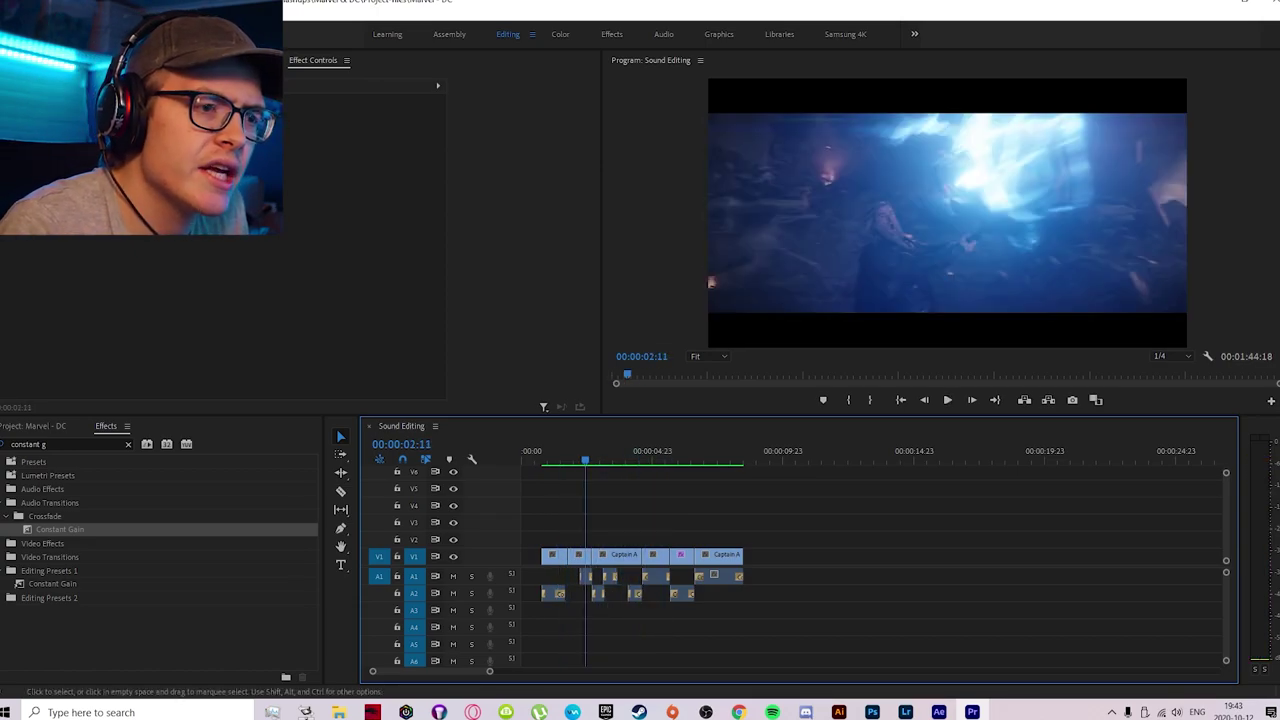
{"action": "key", "text": "equal"}
{"action": "key", "text": "equal"}
{"action": "key", "text": "equal"}
{"action": "key", "text": "equal"}
{"action": "key", "text": "minus"}
{"action": "key", "text": "minus"}
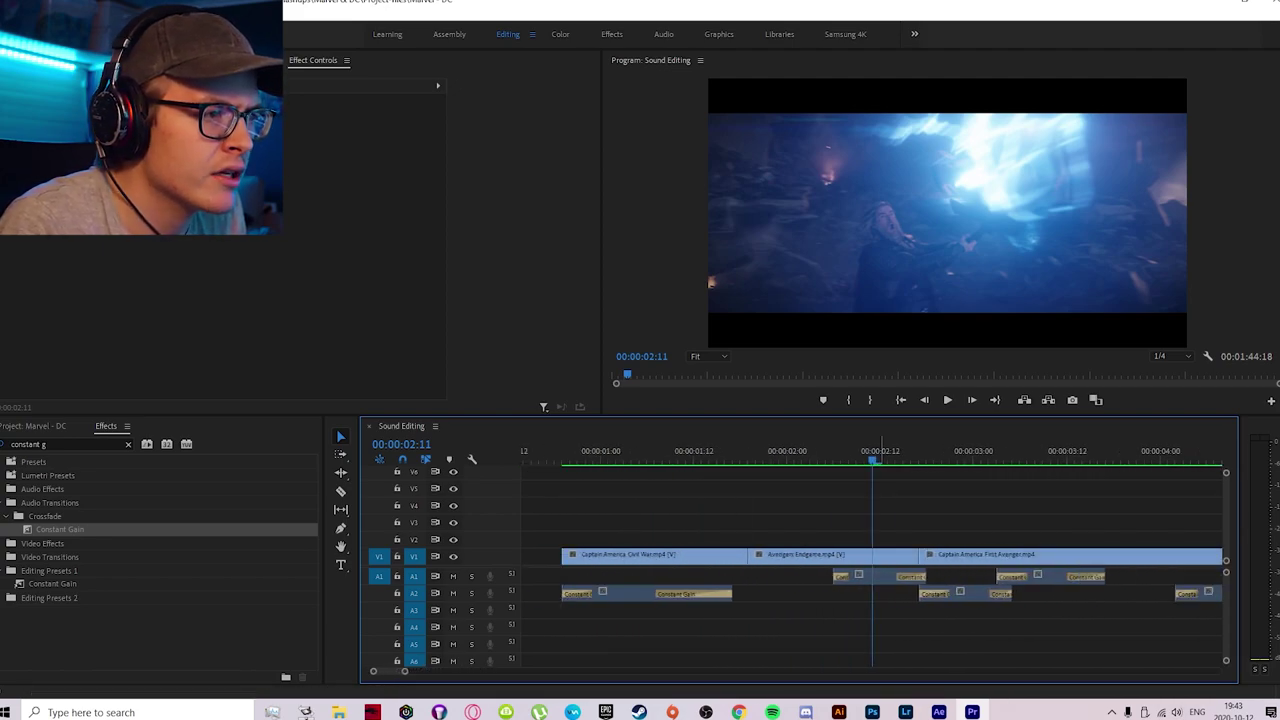
{"action": "key", "text": "space"}
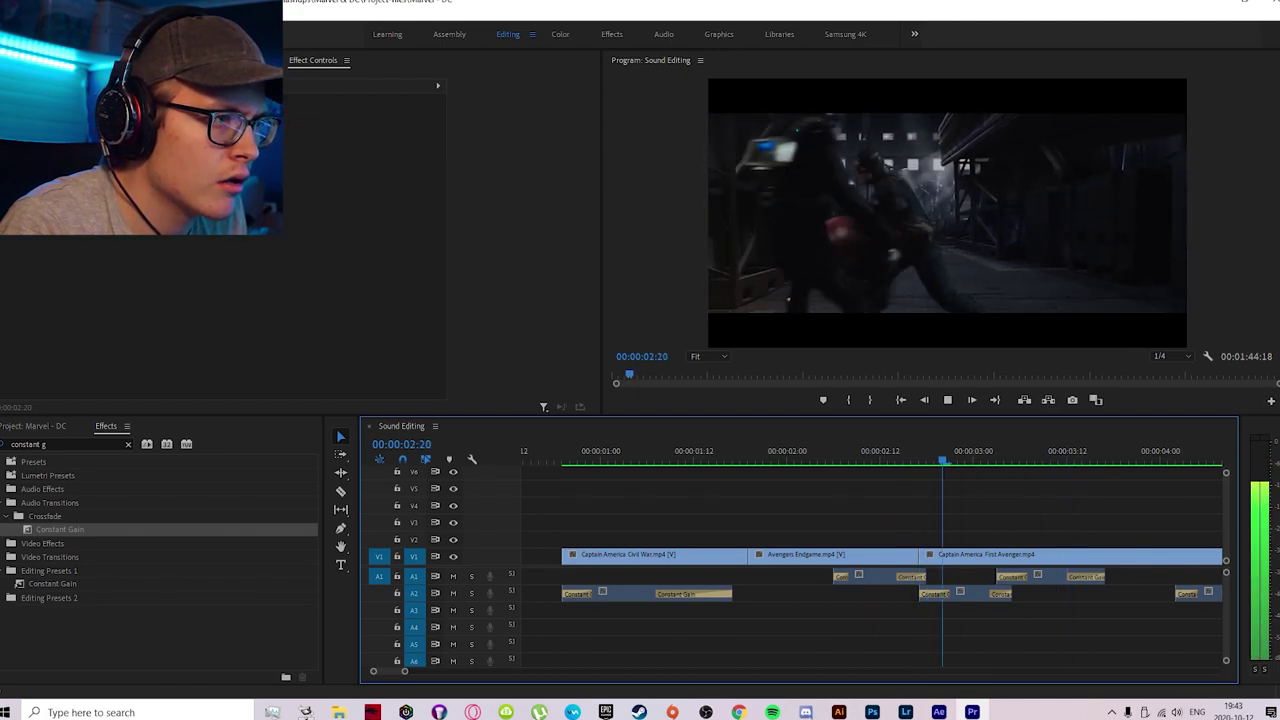
{"action": "key", "text": "space"}
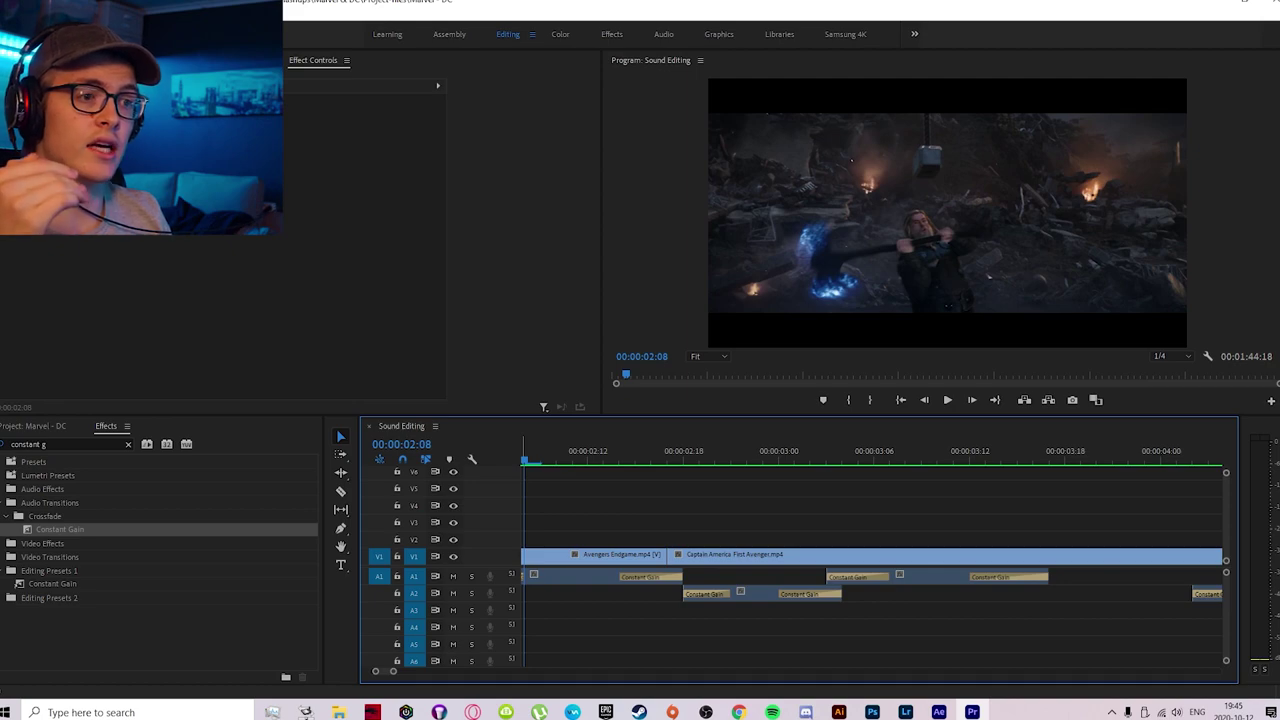
{"action": "key", "text": "ctrl+s"}
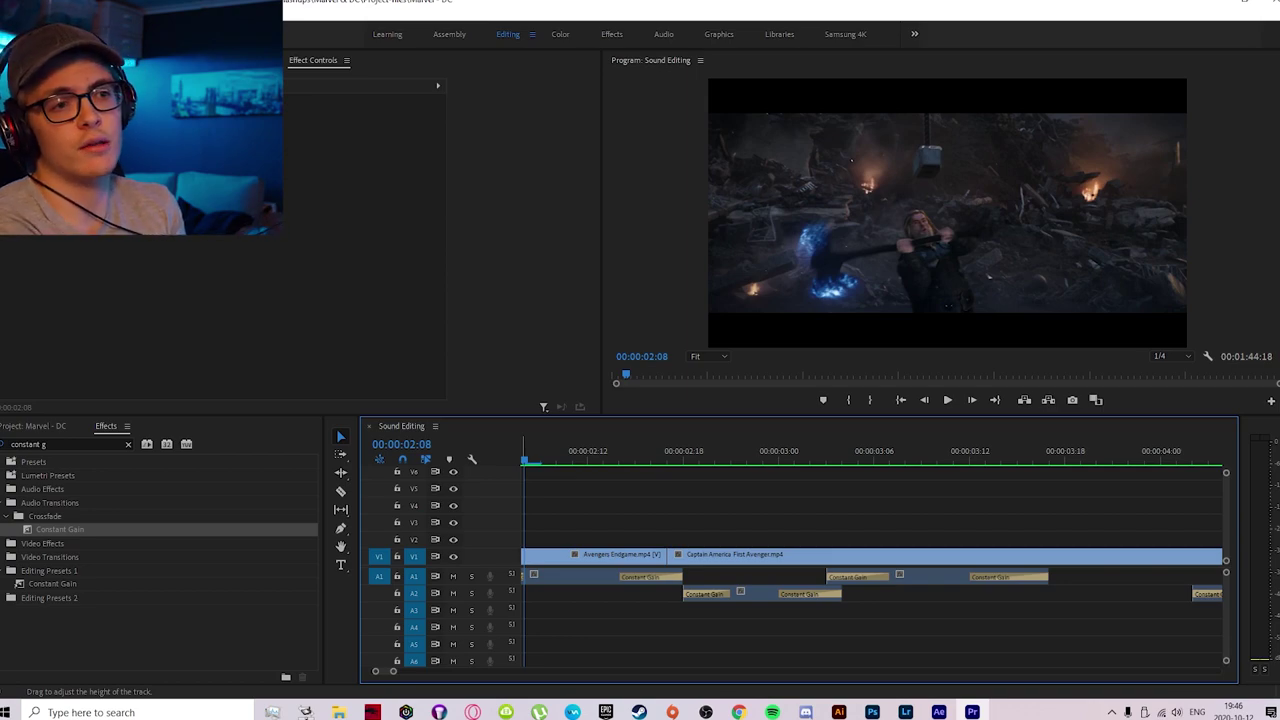
Step: Solo track A2 and play its sounds across the Captain America First Avenger clip from 00:00:02:14
{"action": "key", "text": "Right"}
{"action": "key", "text": "Right"}
{"action": "key", "text": "Right"}
{"action": "key", "text": "Right"}
{"action": "key", "text": "Right"}
{"action": "key", "text": "Right"}
{"action": "left_click", "coordinate": [471, 593]}
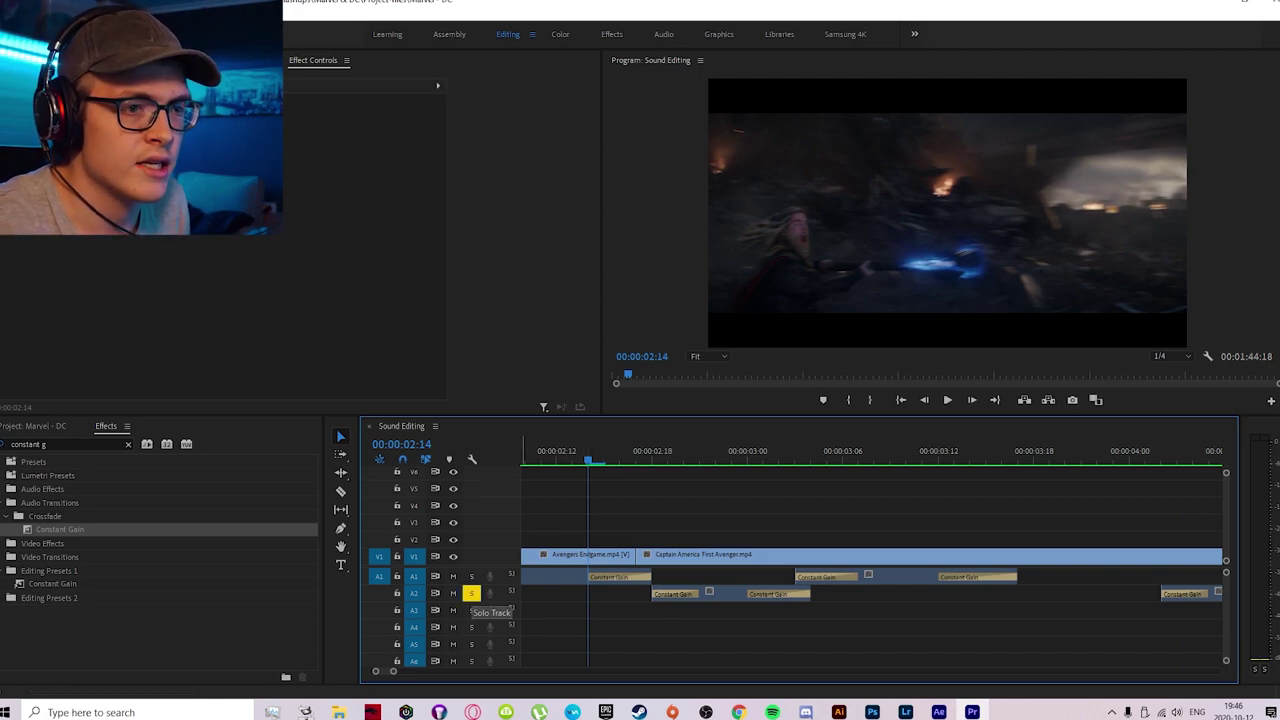
{"action": "key", "text": "space"}
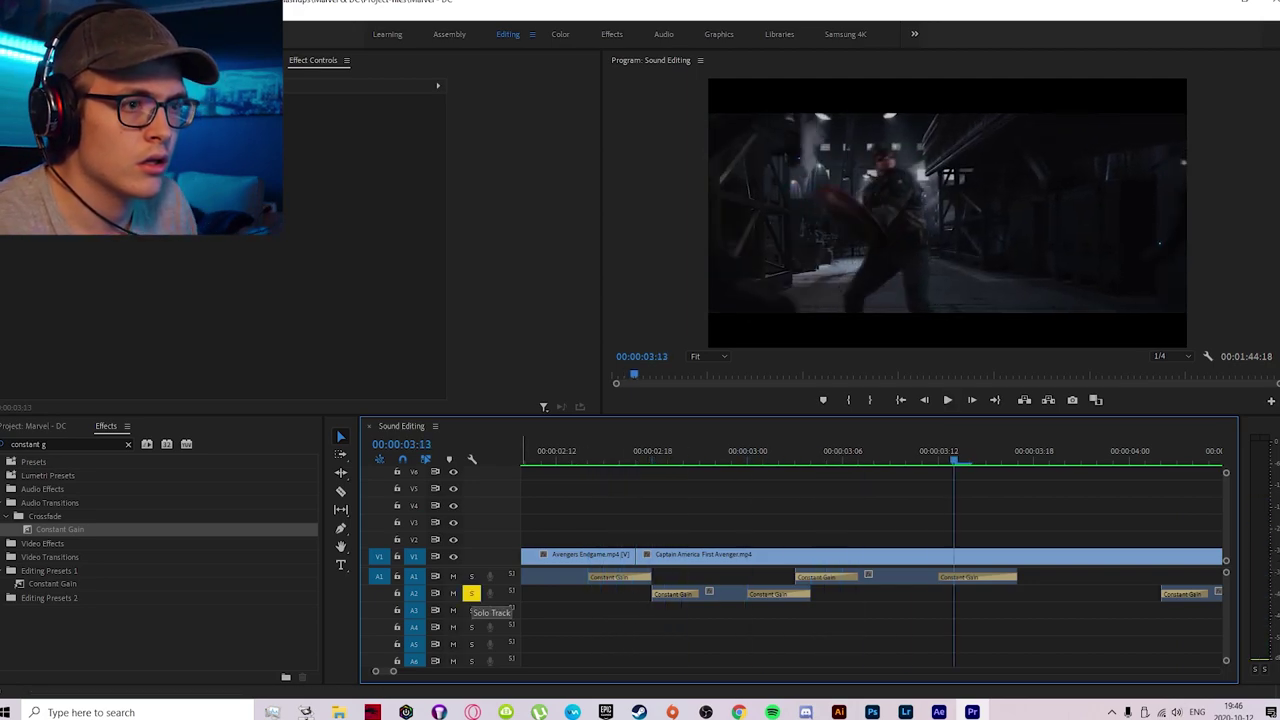
Step: Load Captain America Winter Soldier from the project's clips and review its footage enlarged for a suitable sound
{"action": "key", "text": "shift+1"}
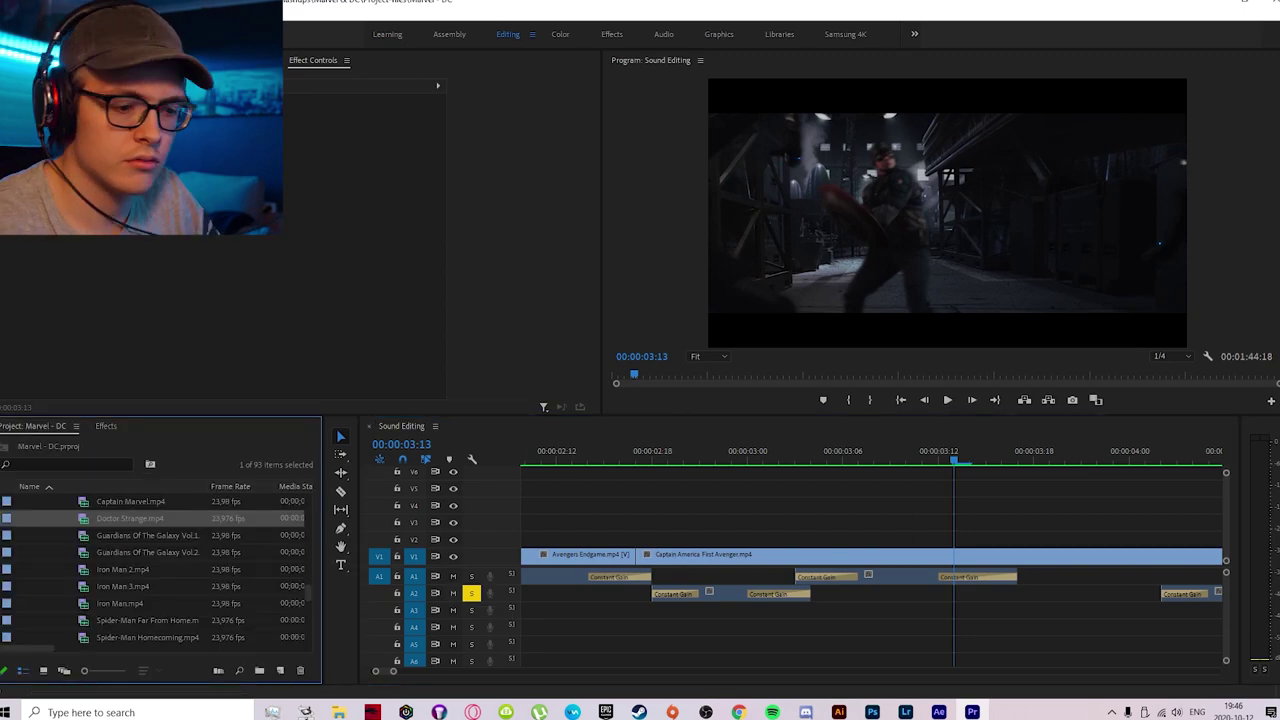
{"action": "key", "text": "ctrl+s"}
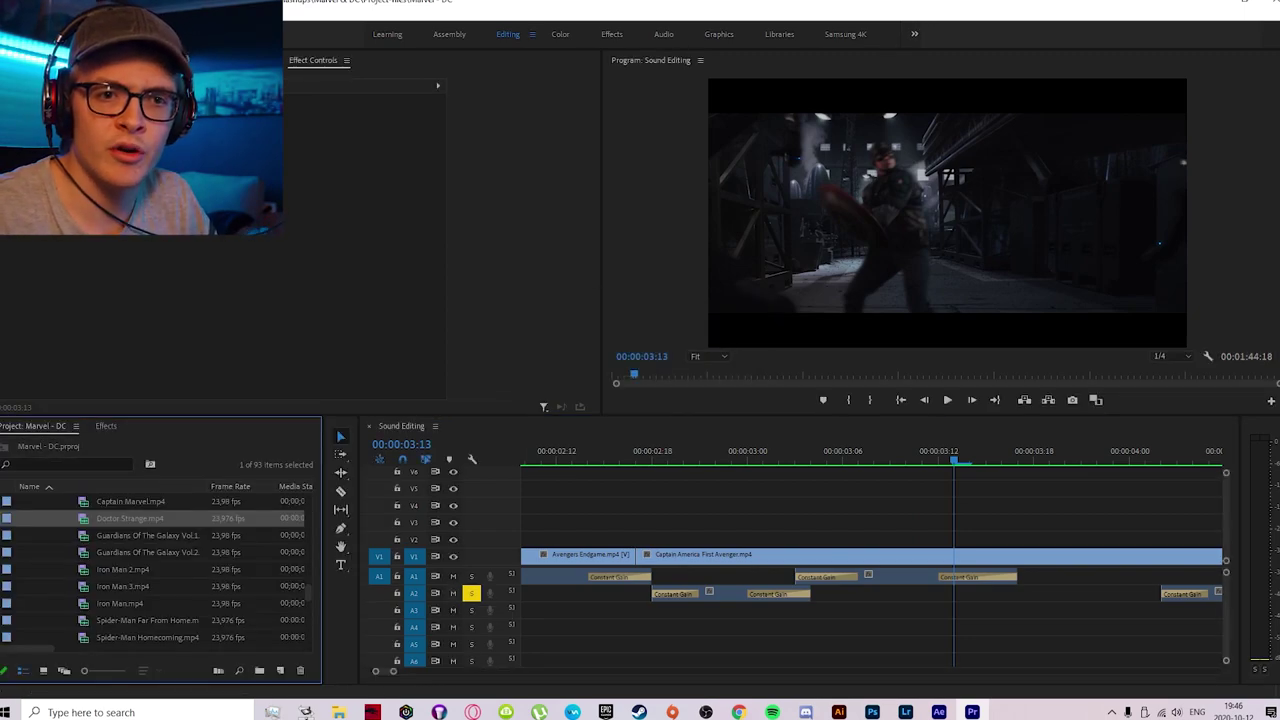
{"action": "scroll", "coordinate": [160, 600], "scroll_direction": "down", "scroll_amount": 1}
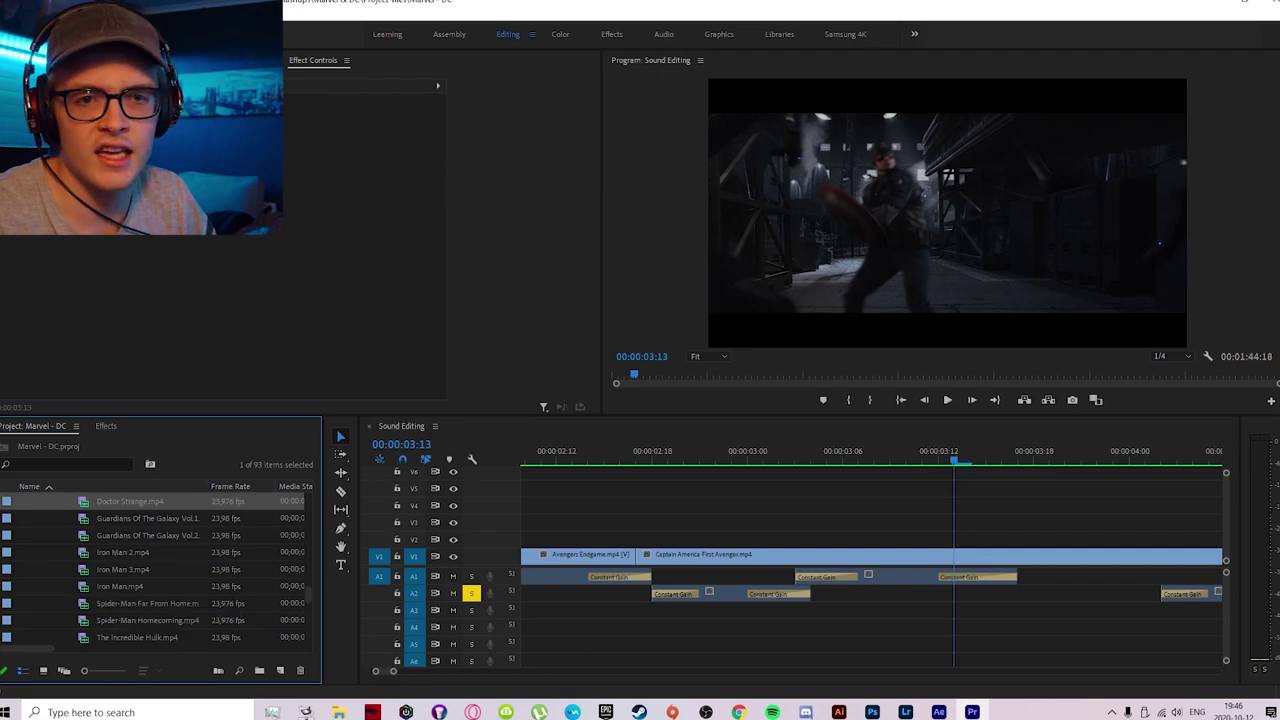
{"action": "scroll", "coordinate": [155, 570], "scroll_direction": "up", "scroll_amount": 1}
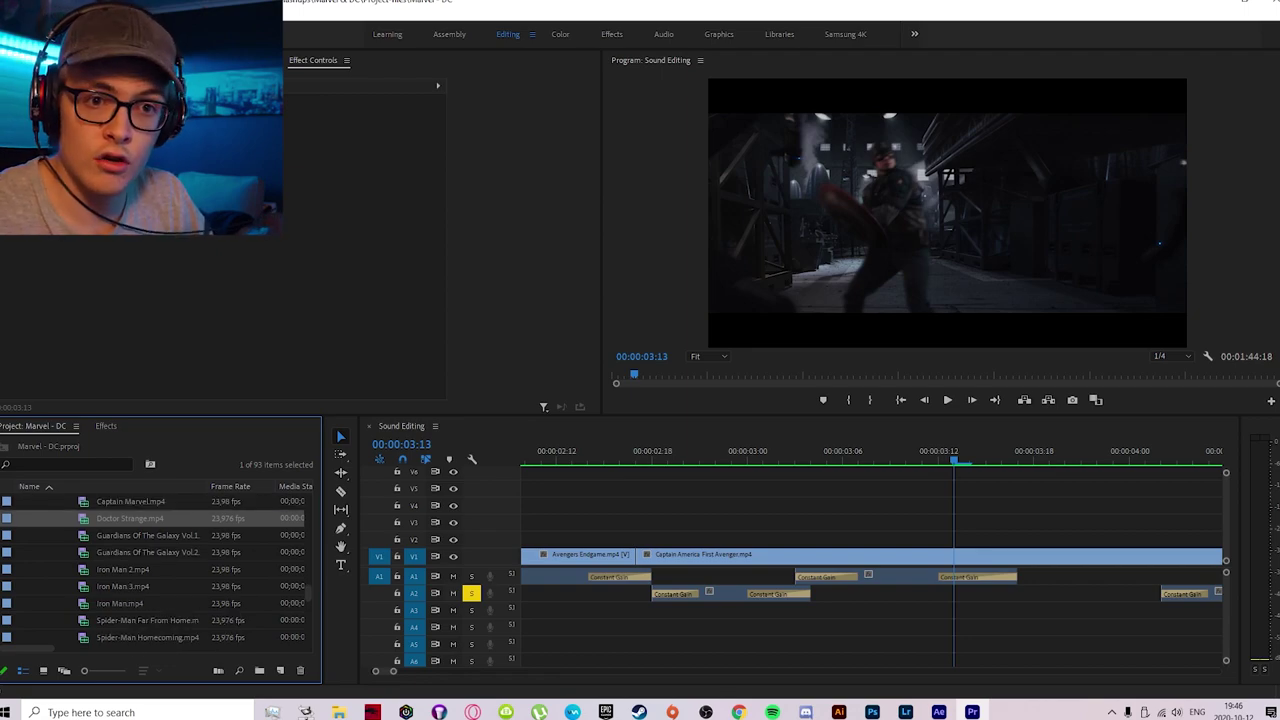
{"action": "scroll", "coordinate": [150, 518], "scroll_direction": "up", "scroll_amount": 3}
{"action": "double_click", "coordinate": [150, 535]}
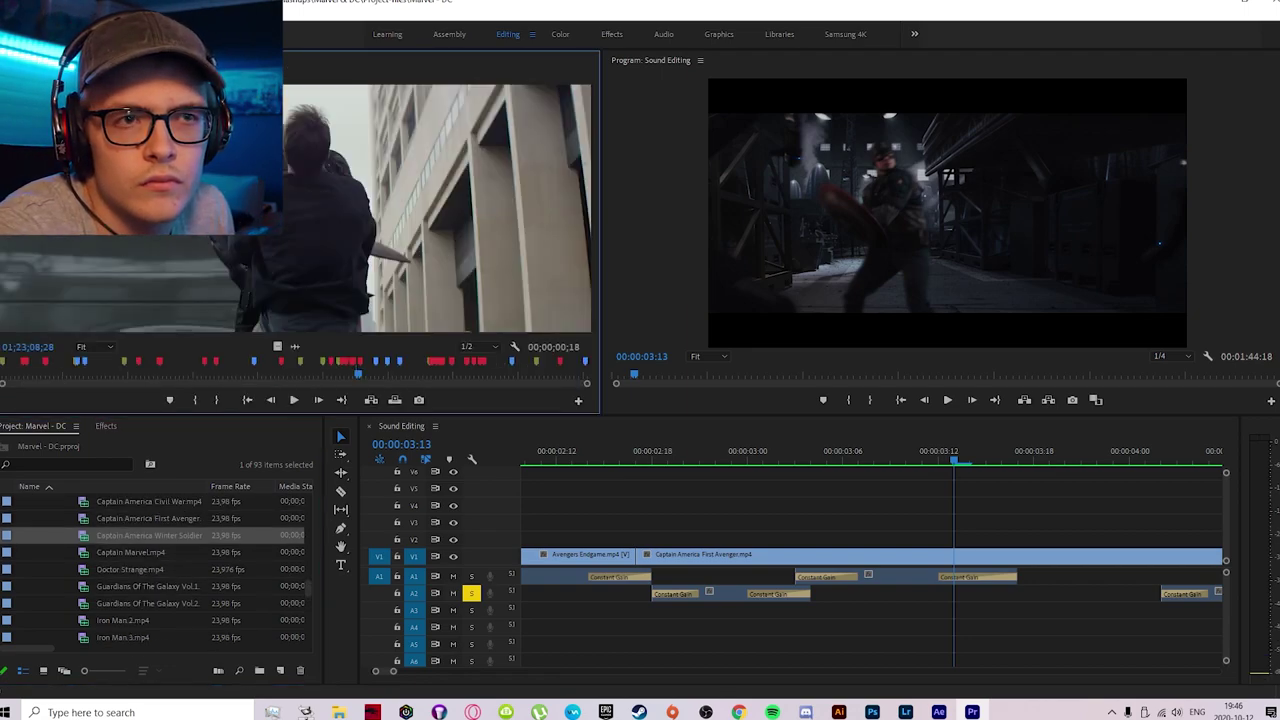
{"action": "key", "text": "space"}
{"action": "key", "text": "grave"}
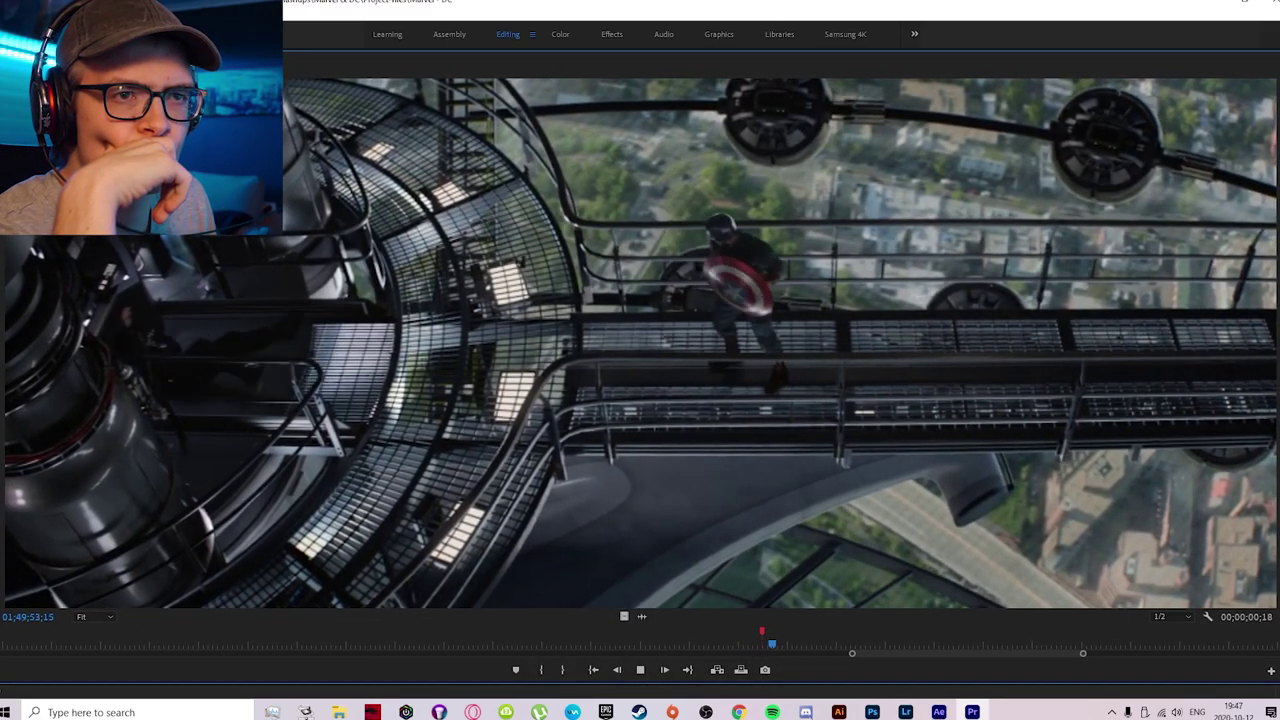
{"action": "key", "text": "space"}
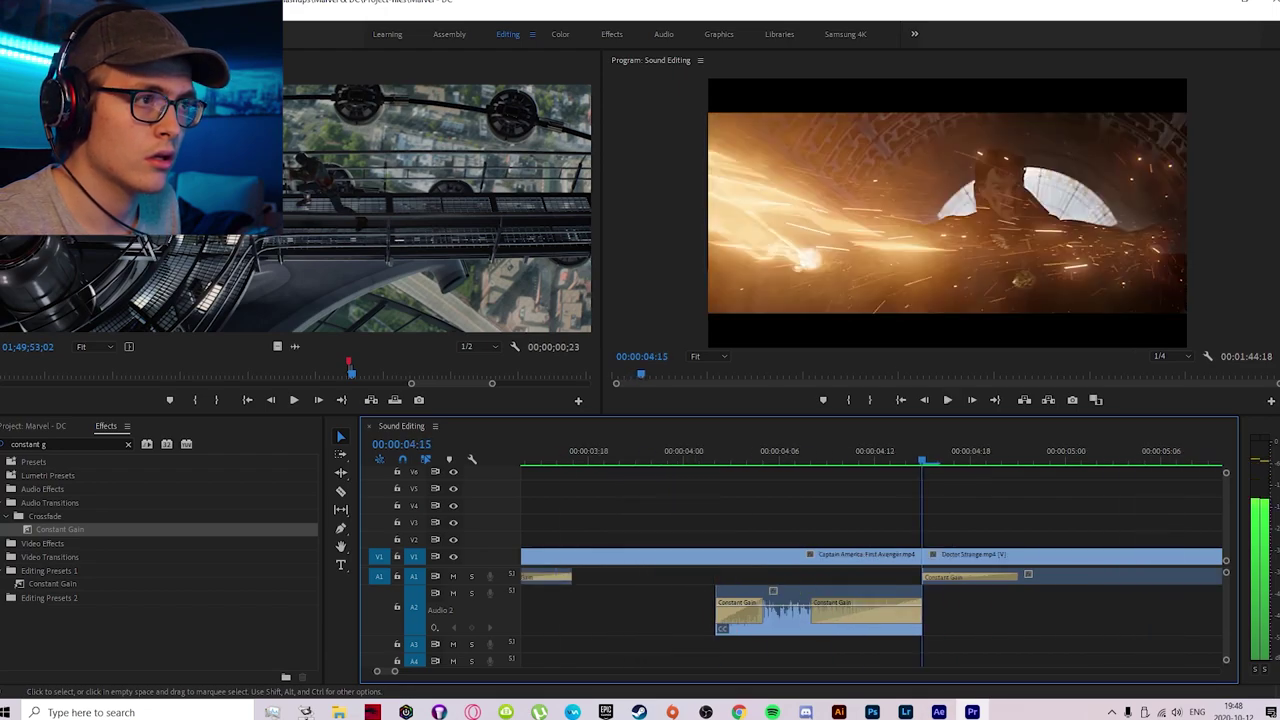
Step: Play the Doctor Strange section from 00:00:04:15, save the project and review the Avengers Infinity War source footage enlarged
{"action": "key", "text": "space"}
{"action": "key", "text": "ctrl+s"}
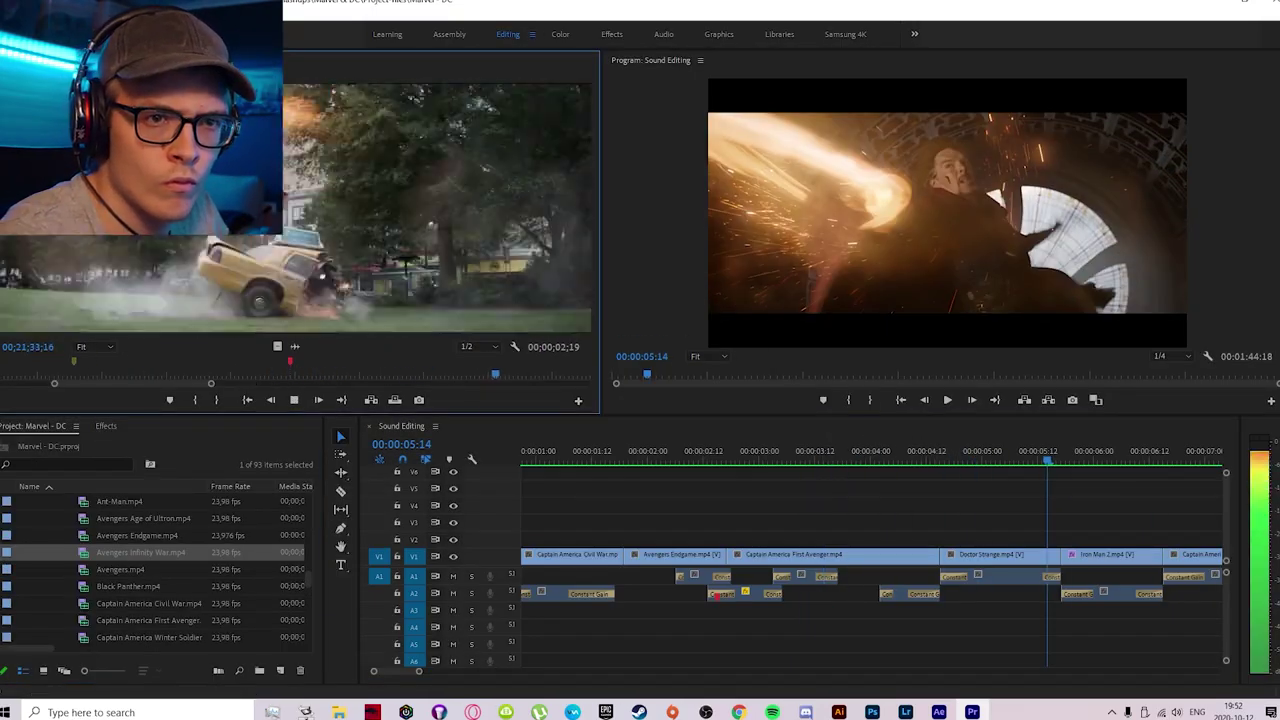
{"action": "key", "text": "grave"}
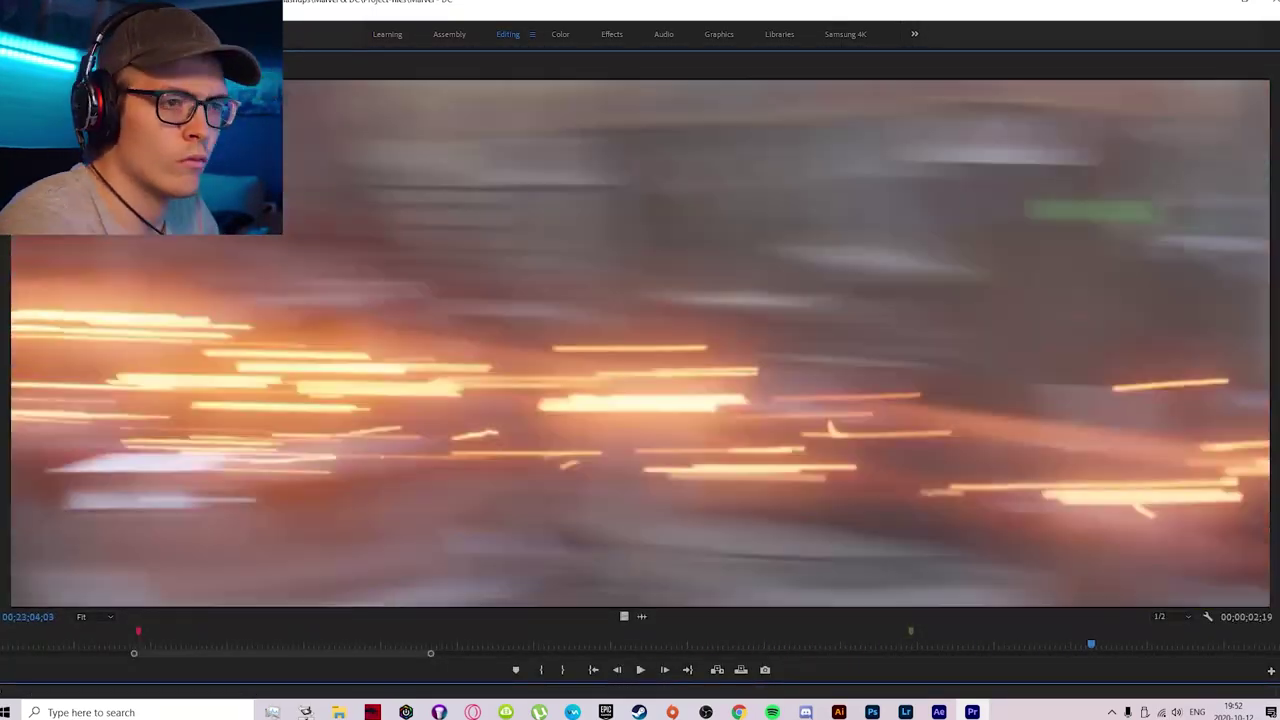
{"action": "key", "text": "grave"}
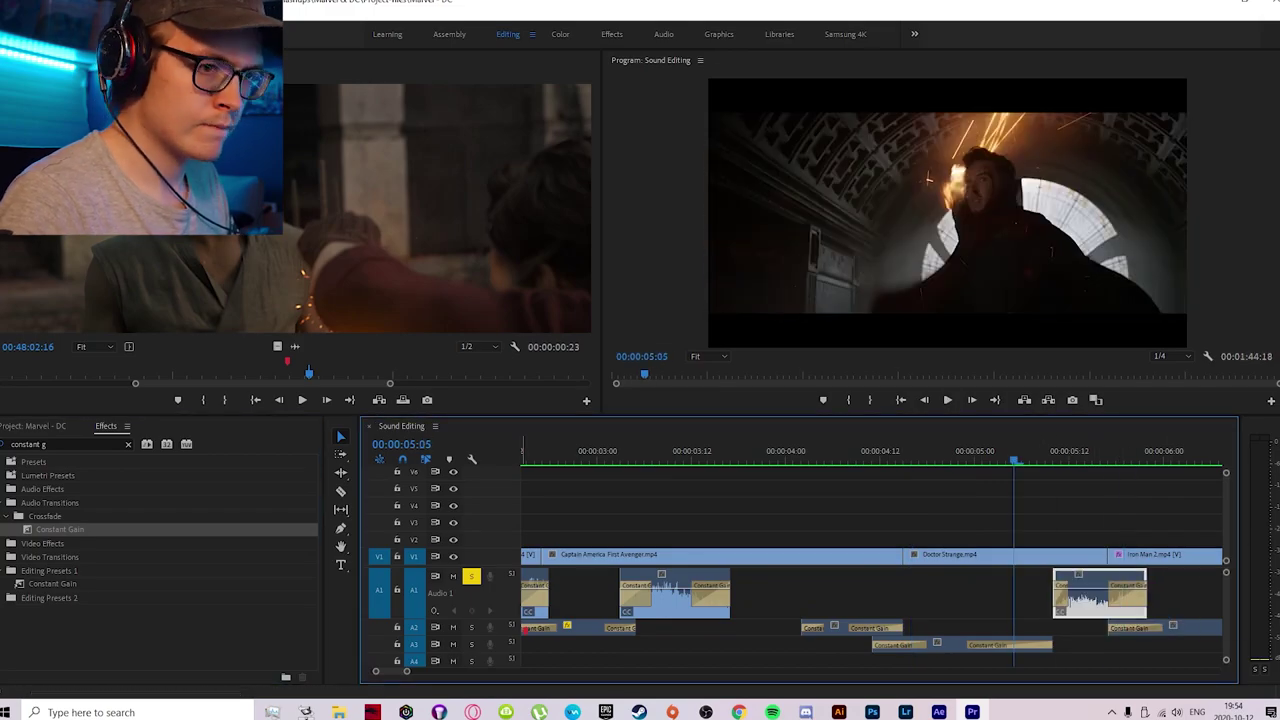
Step: Play the soloed A1 audio from 00:00:05:05 and place the playhead at 00:00:07:04 in the Captain America Civil War clip
{"action": "key", "text": "space"}
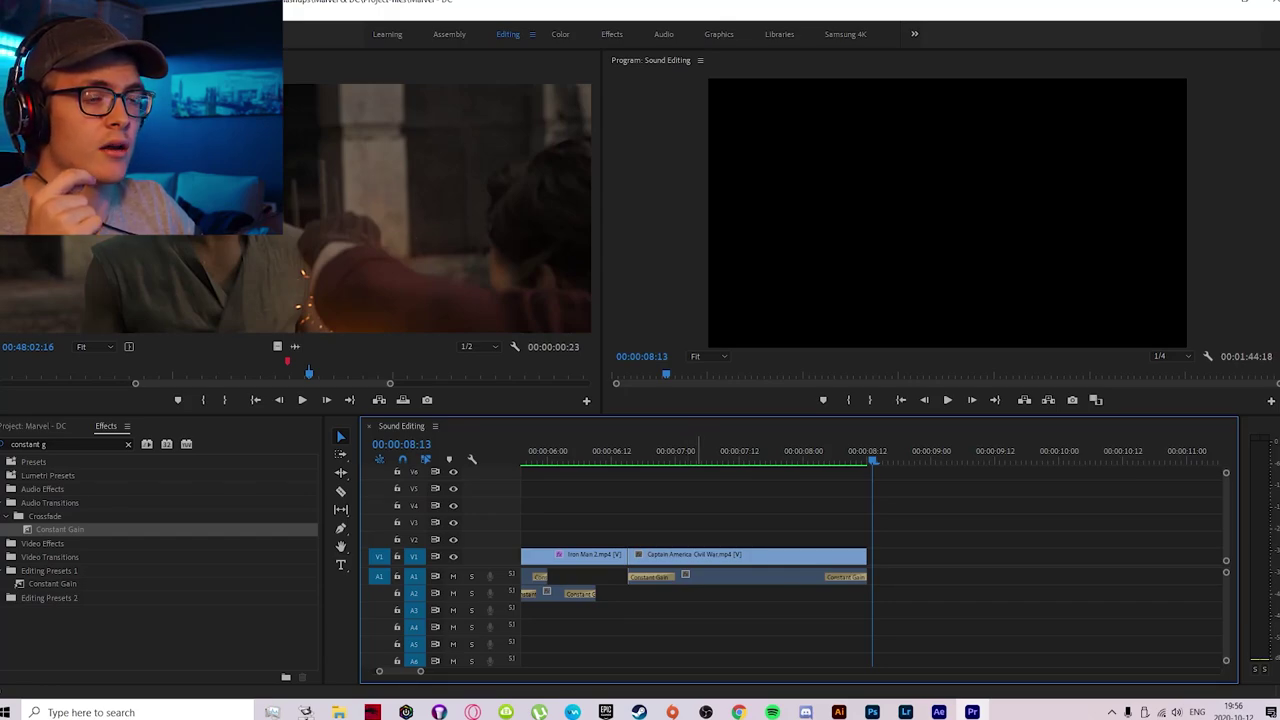
{"action": "left_click", "coordinate": [698, 450]}
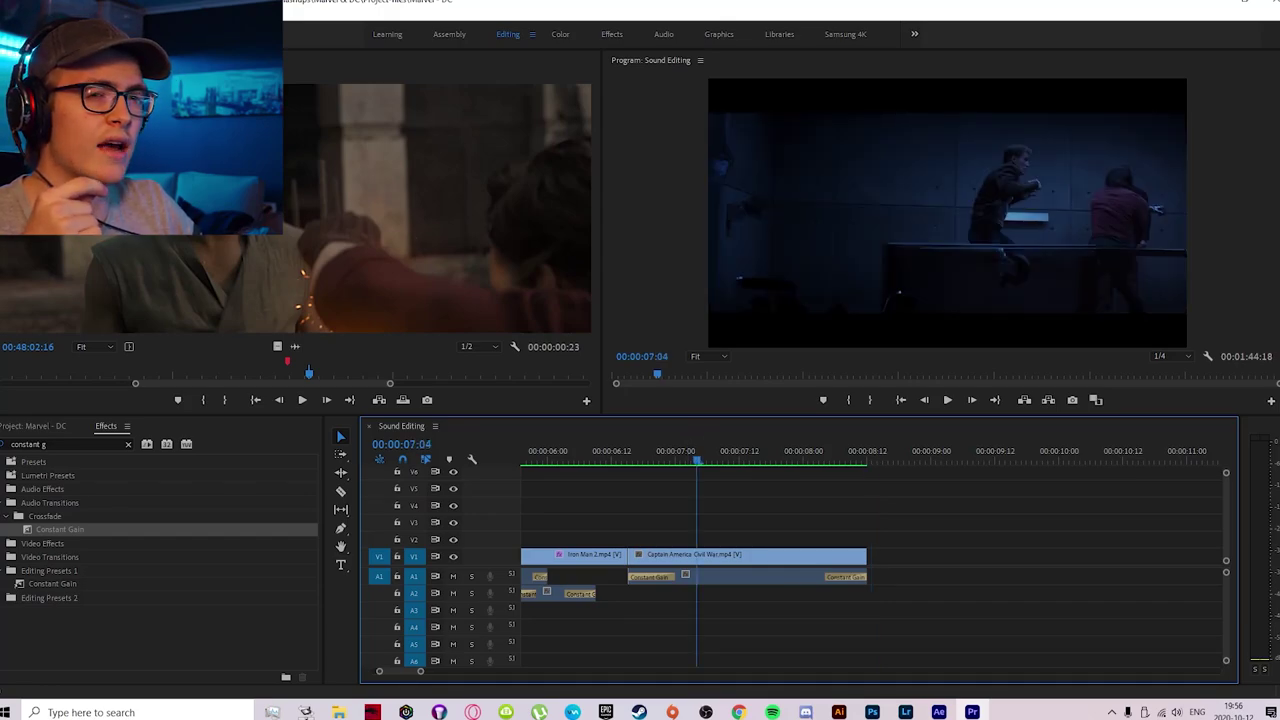
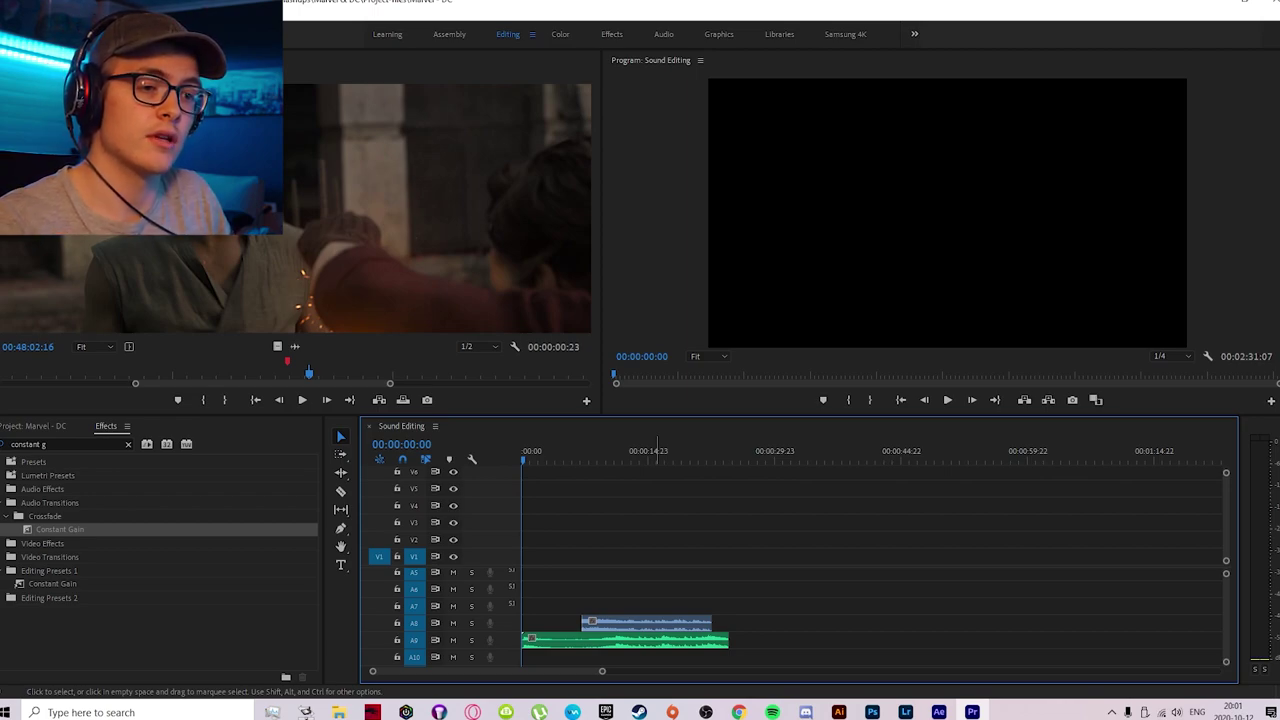
Step: Play the layered audio on A8 and A9 from 00:00:00:00 and send the A8 clip to Adobe Audition for editing
{"action": "key", "text": "space"}
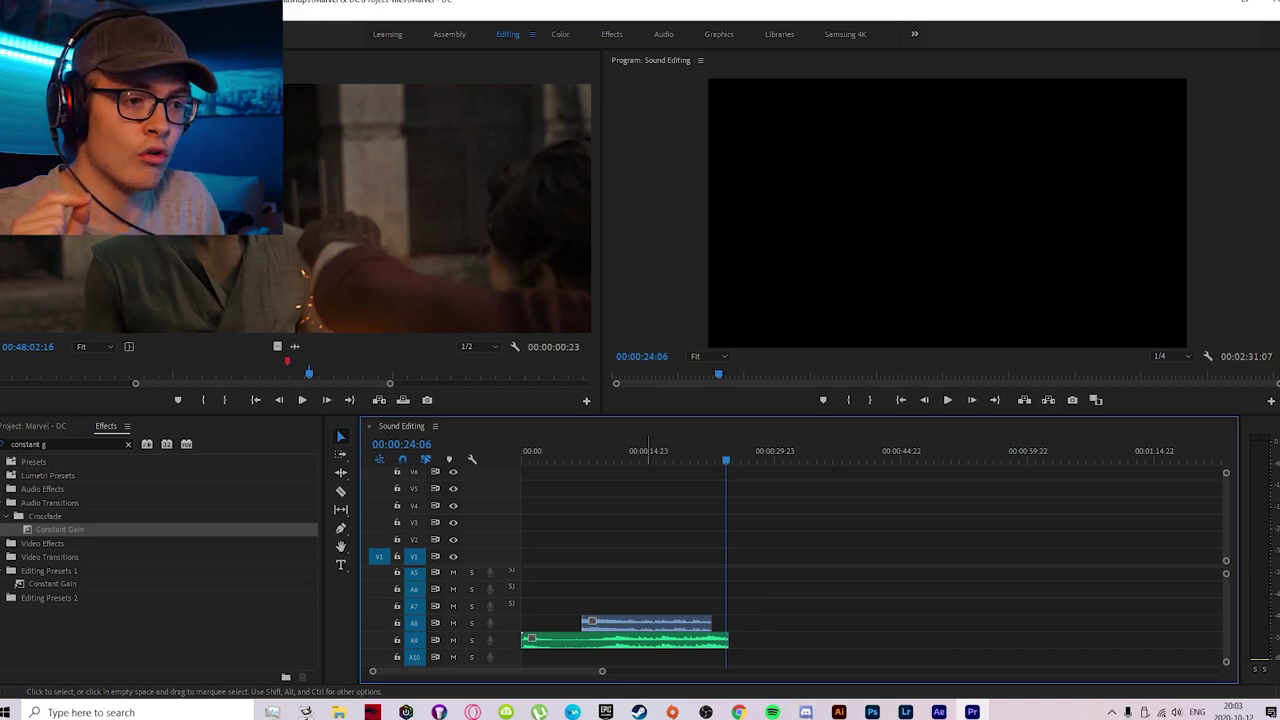
{"action": "right_click", "coordinate": [648, 623]}
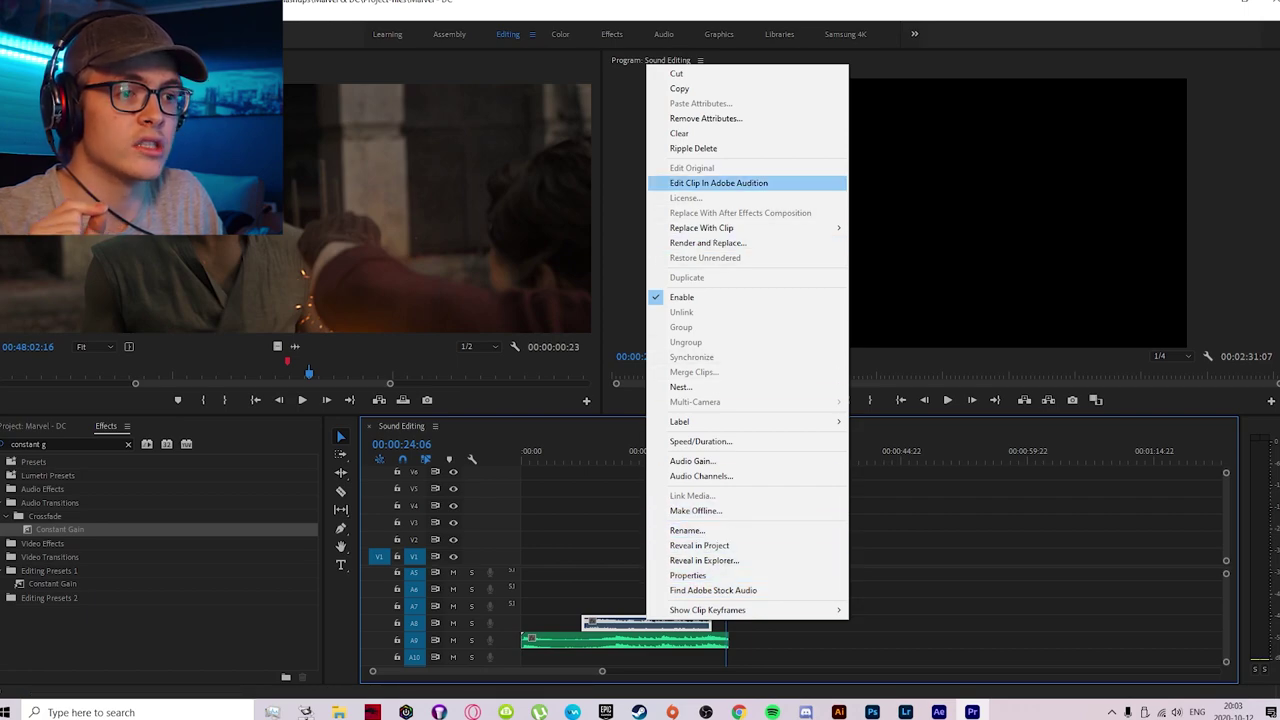
{"action": "left_click", "coordinate": [718, 183]}
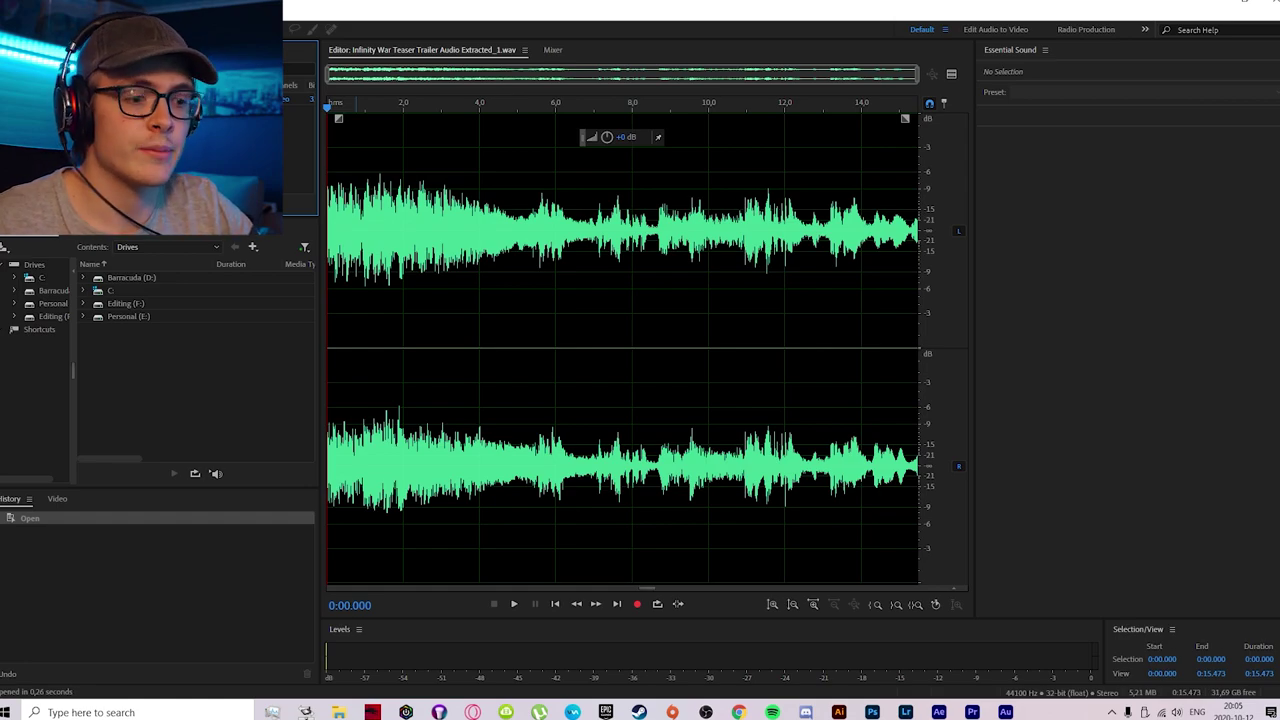
Step: Play the extracted Infinity War teaser trailer audio and open the Center Channel Extractor effect for it
{"action": "key", "text": "space"}
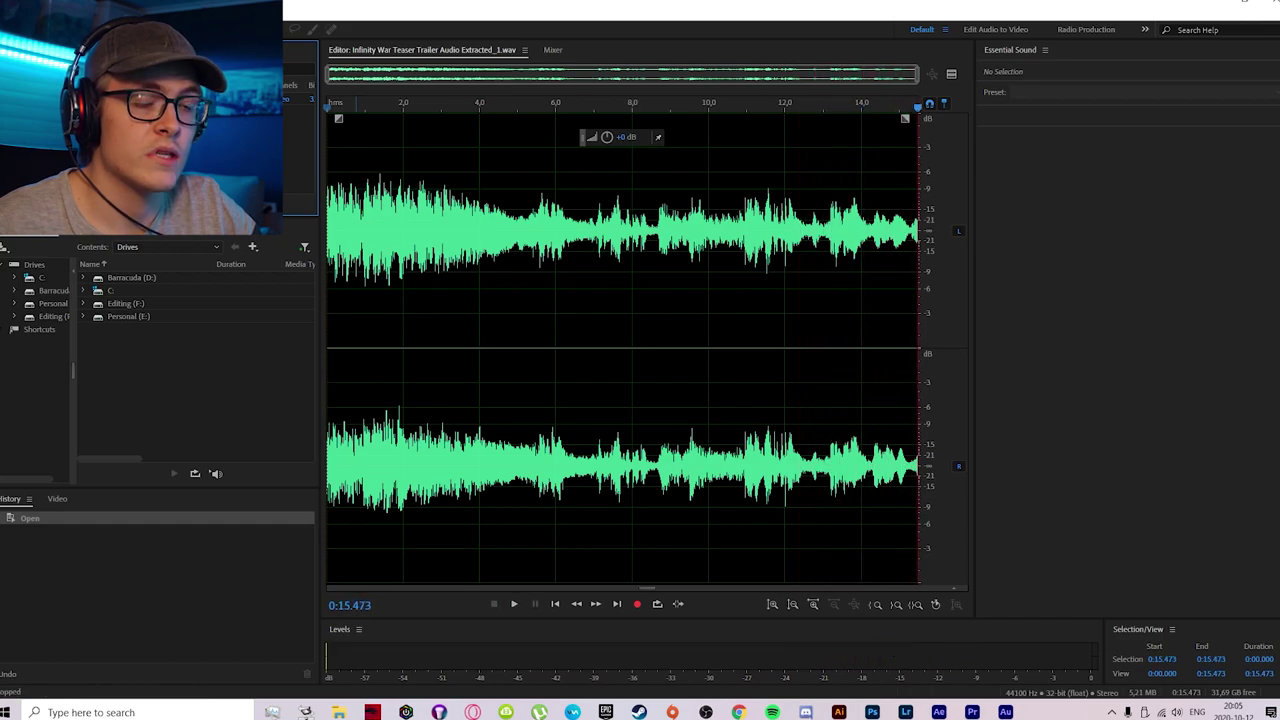
{"action": "key", "text": "space"}
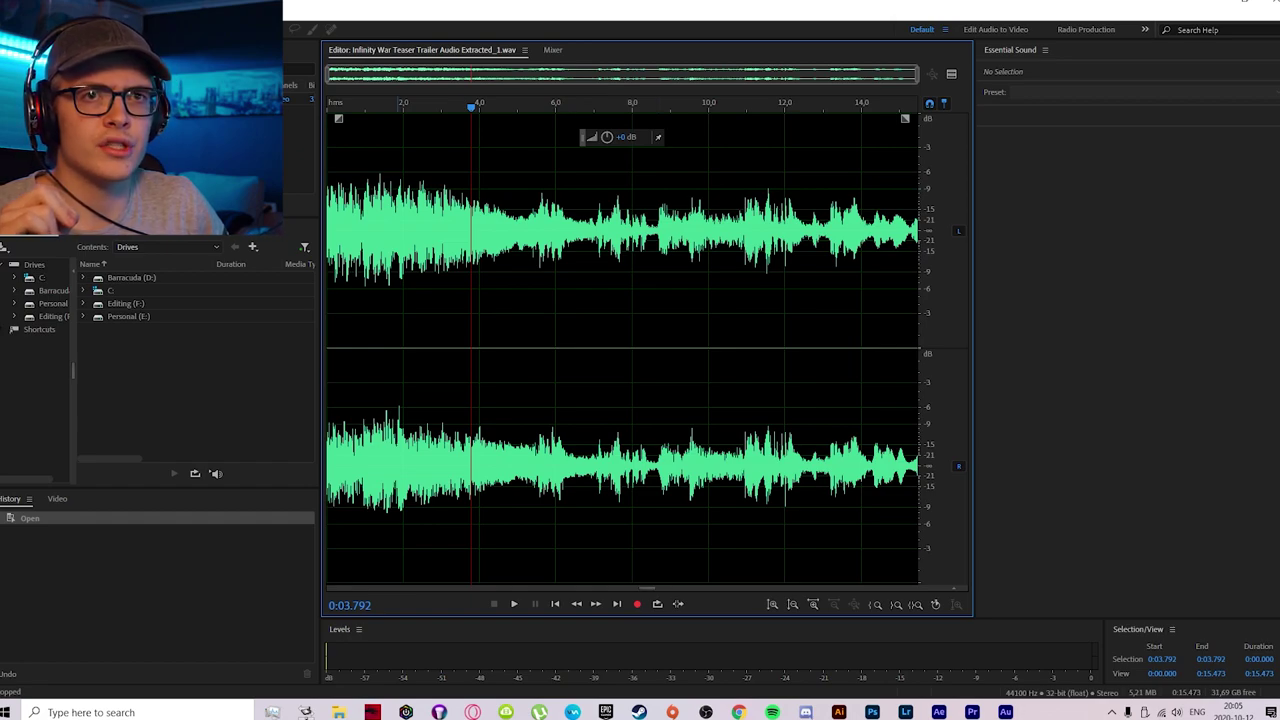
{"action": "key", "text": "alt+s"}
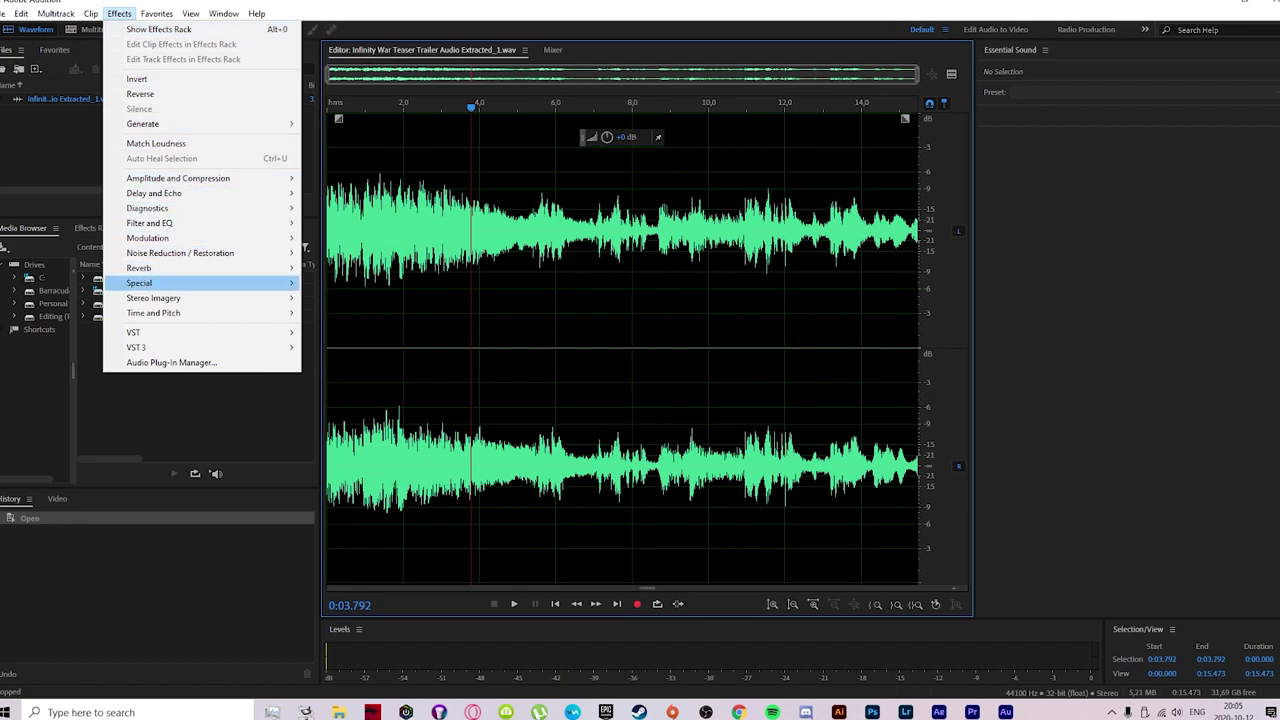
{"action": "mouse_move", "coordinate": [139, 283]}
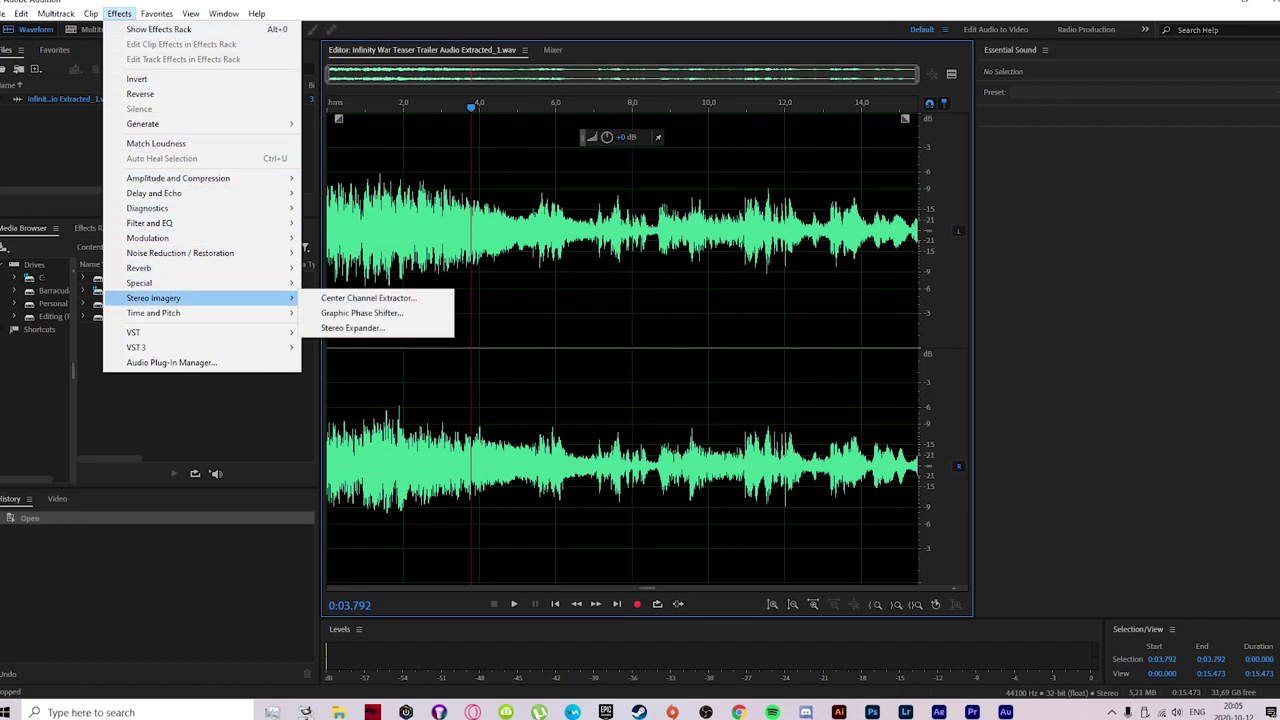
{"action": "key", "text": "Right"}
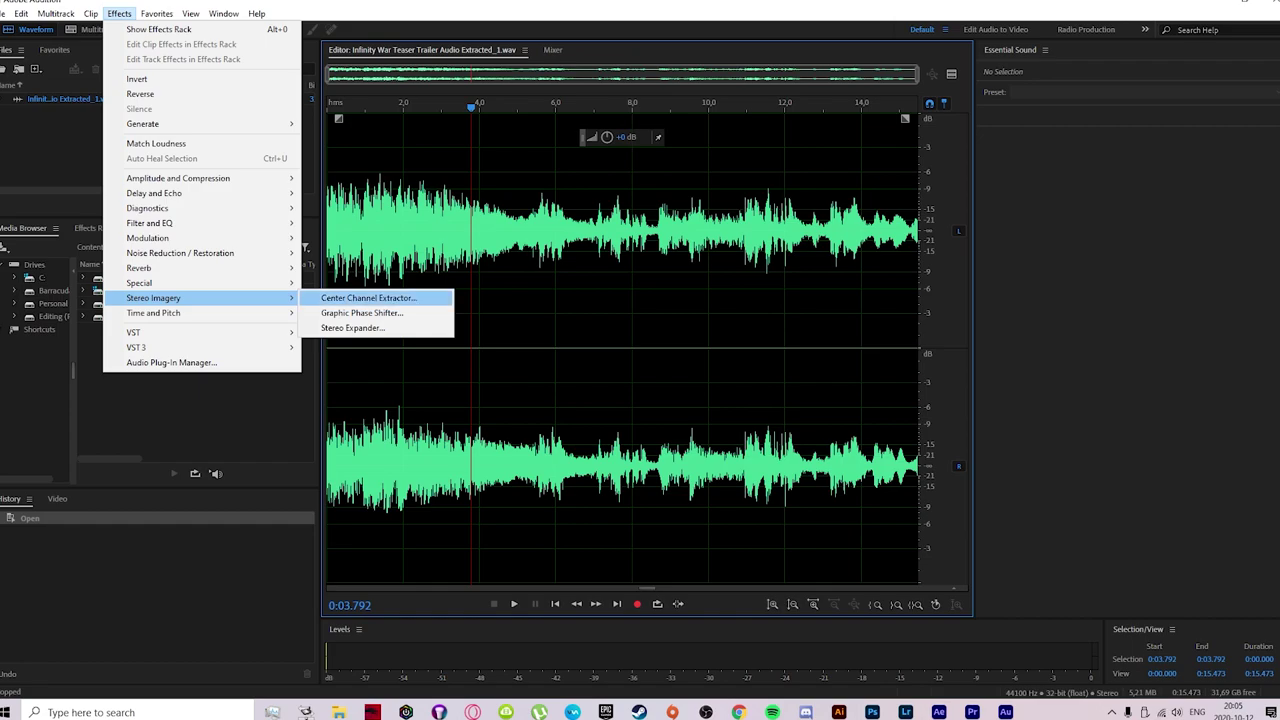
{"action": "key", "text": "Return"}
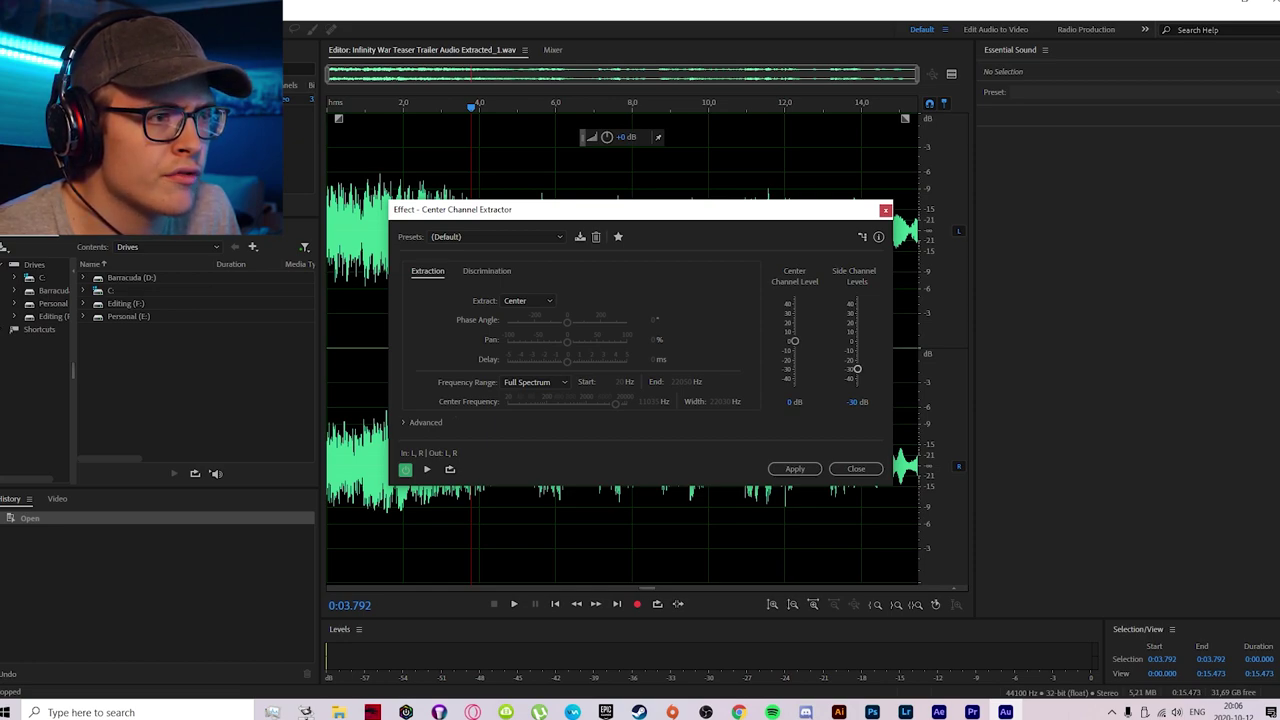
Step: Set the side channel level to -35.6 dB, apply the Center Channel Extractor with the Full Spectrum range and play the processed audio
{"action": "left_click_drag", "start_coordinate": [857, 369], "coordinate": [857, 383]}
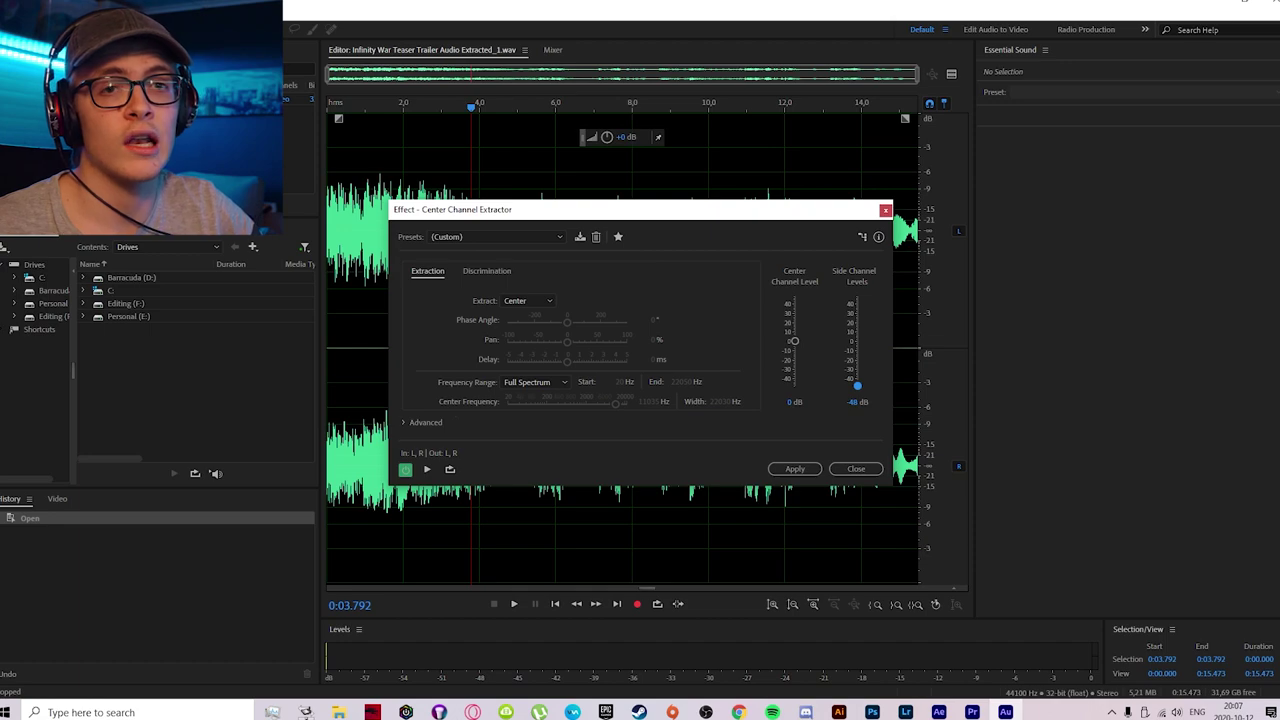
{"action": "left_click_drag", "start_coordinate": [857, 385], "coordinate": [857, 371]}
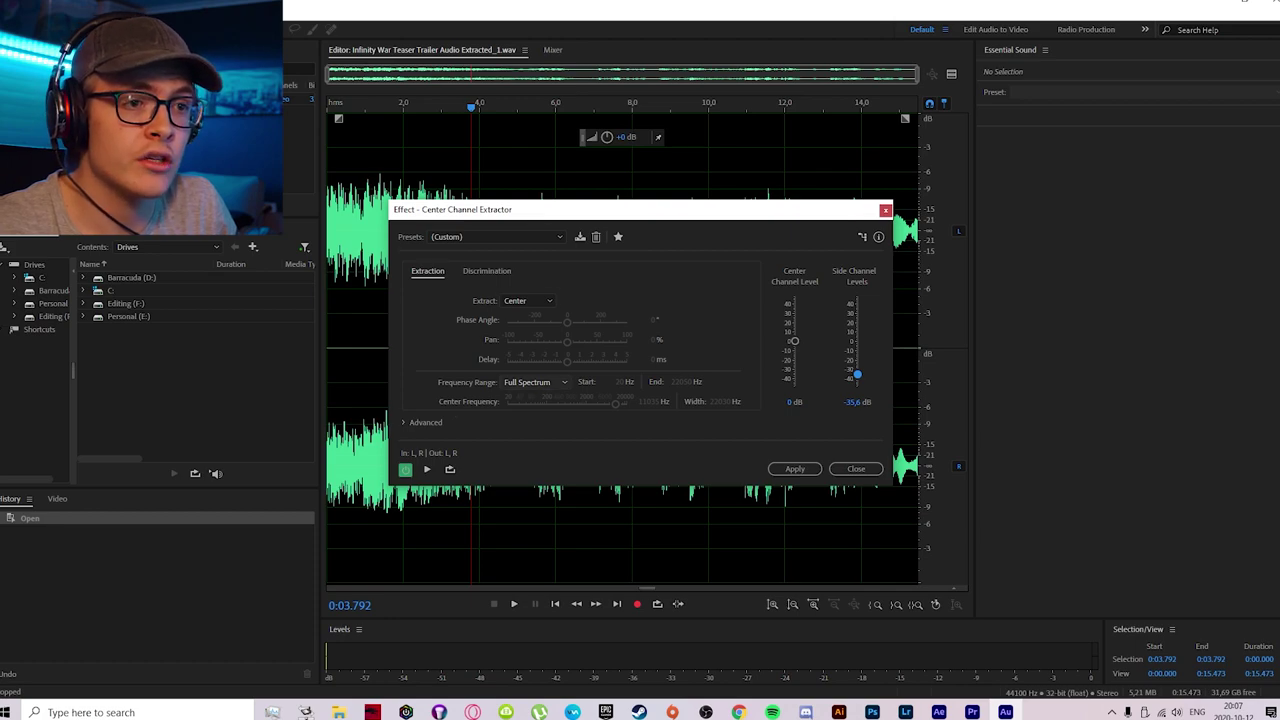
{"action": "left_click", "coordinate": [533, 382]}
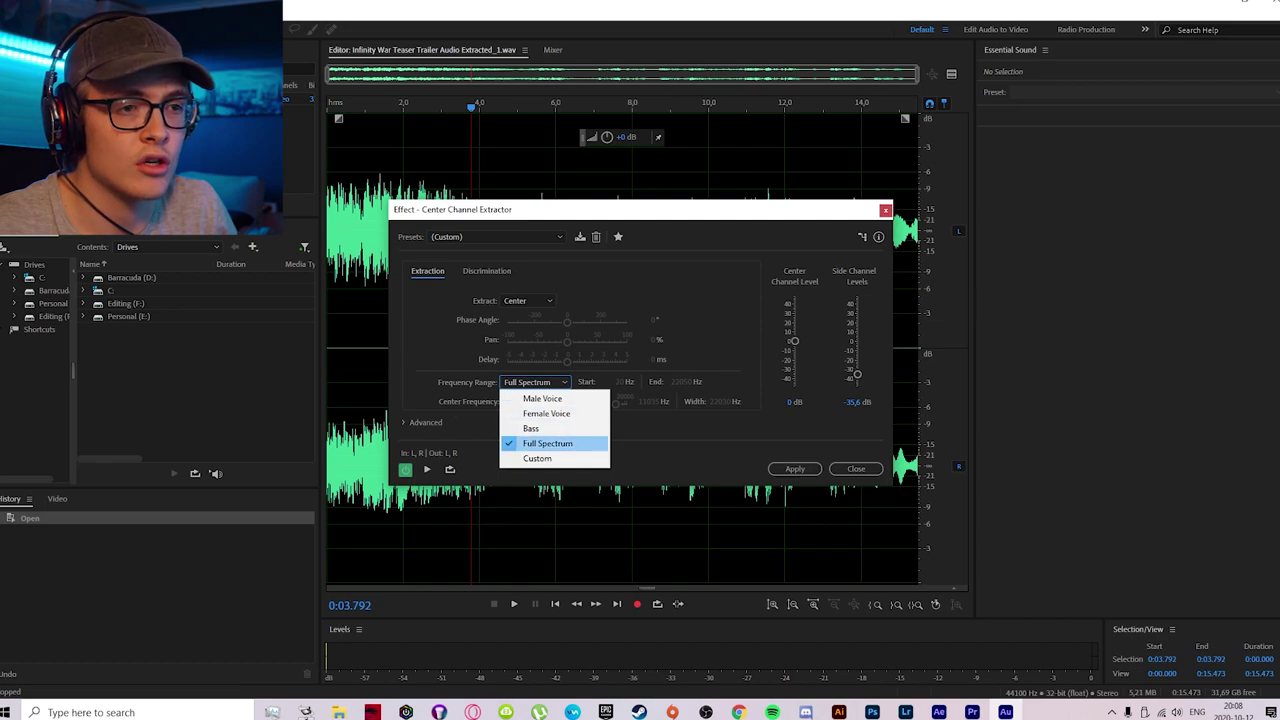
{"action": "key", "text": "Escape"}
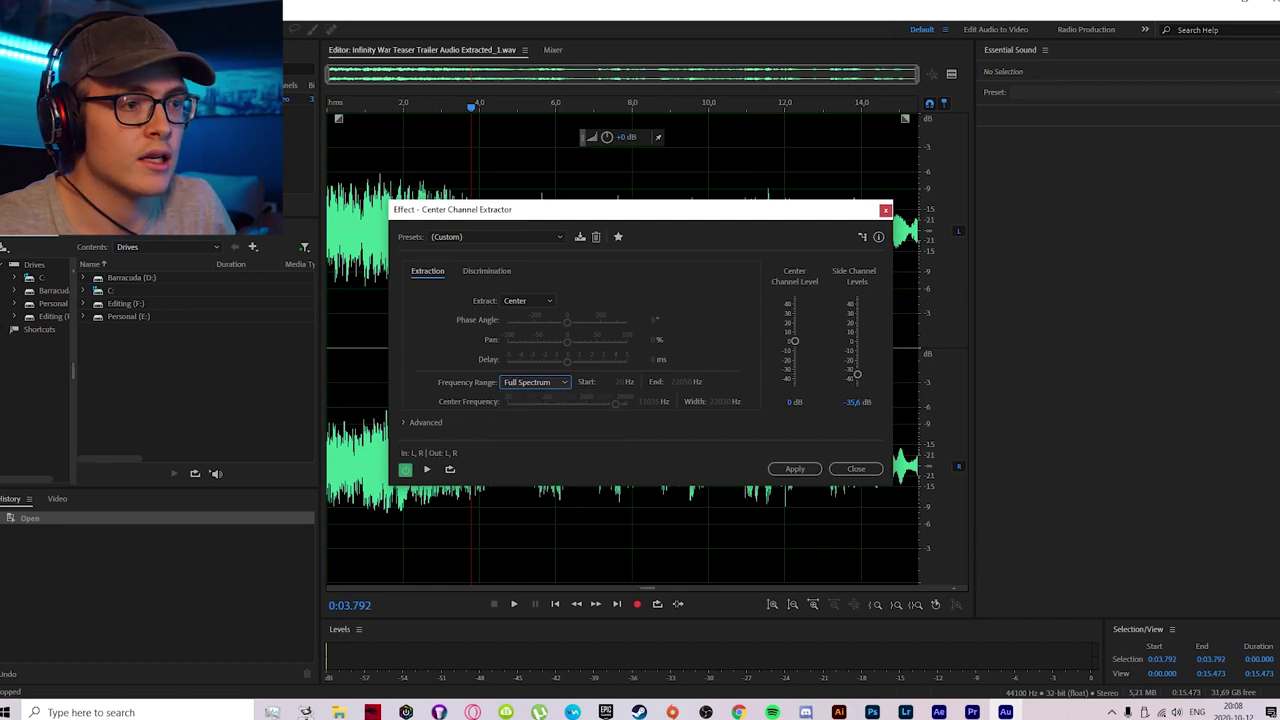
{"action": "left_click", "coordinate": [794, 468]}
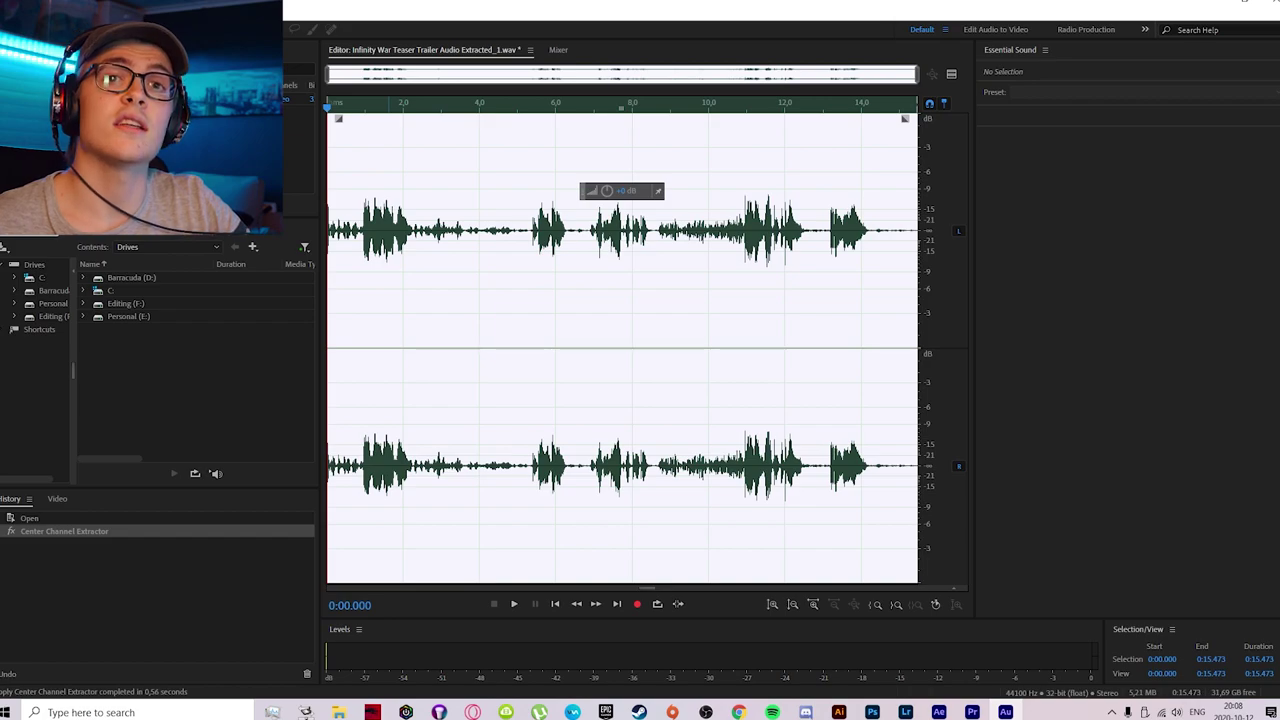
{"action": "key", "text": "space"}
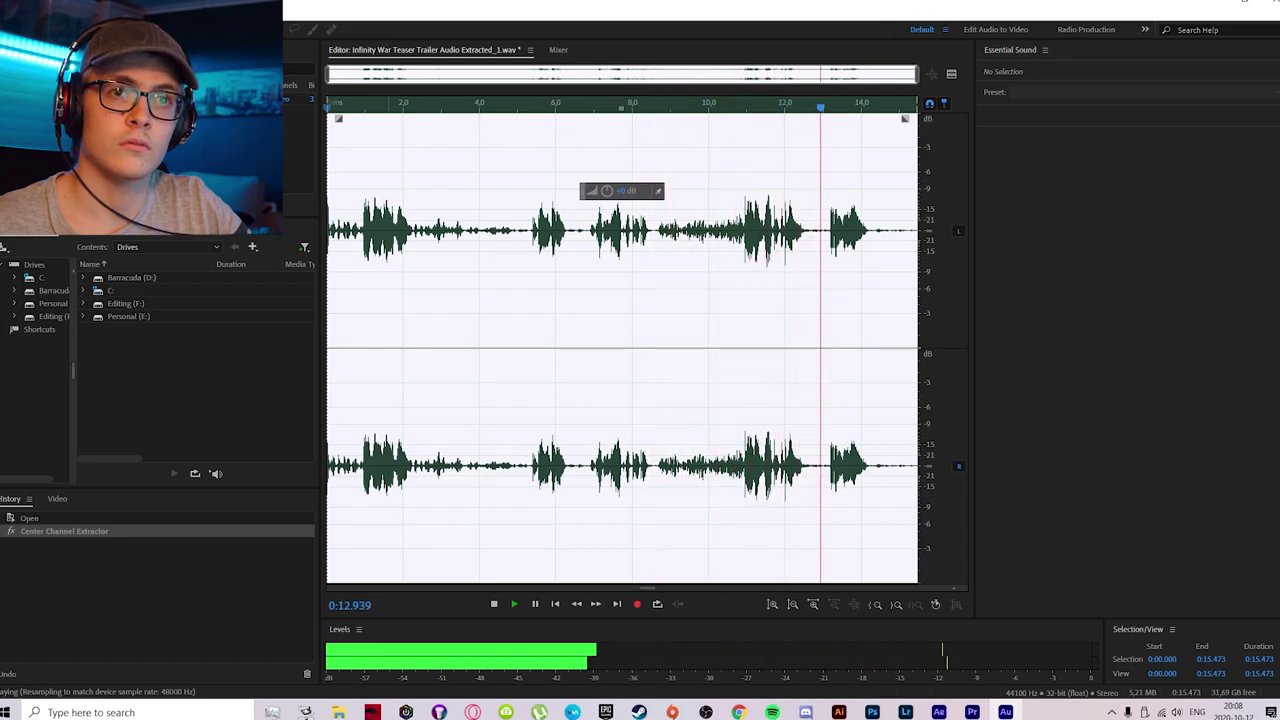
Step: Stop the playback and open the export settings for the processed audio file
{"action": "key", "text": "space"}
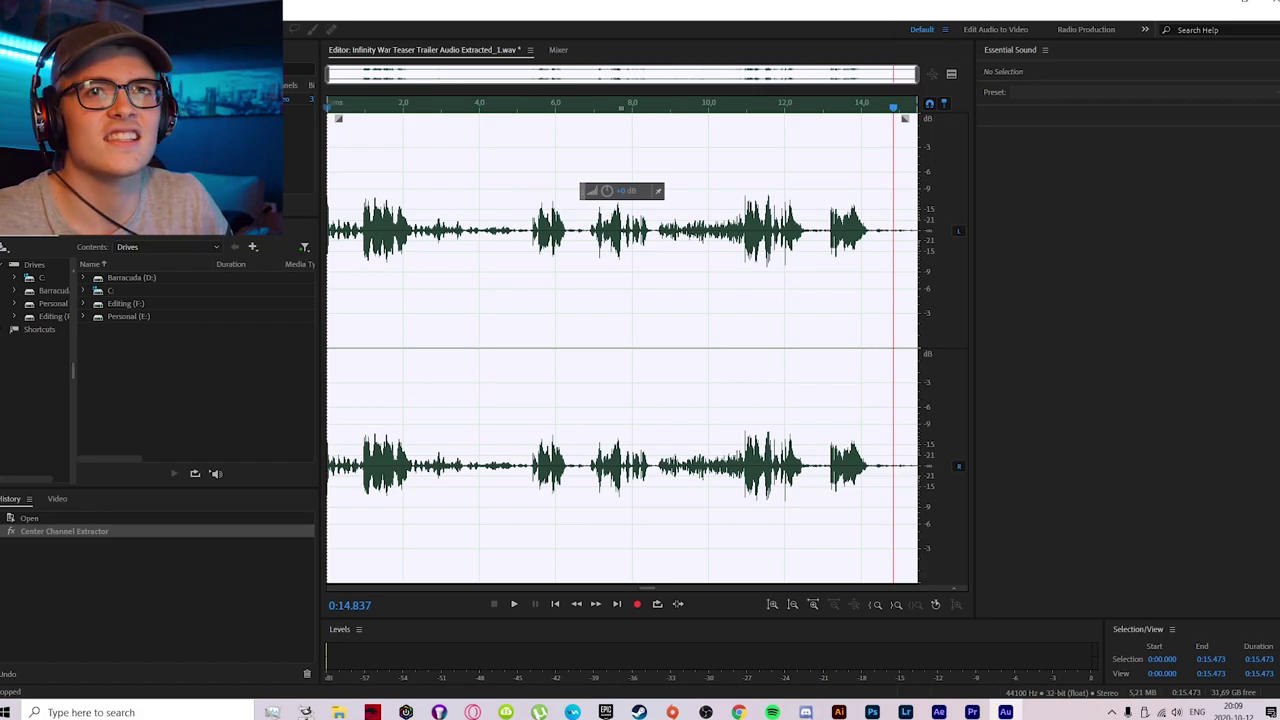
{"action": "key", "text": "alt+f"}
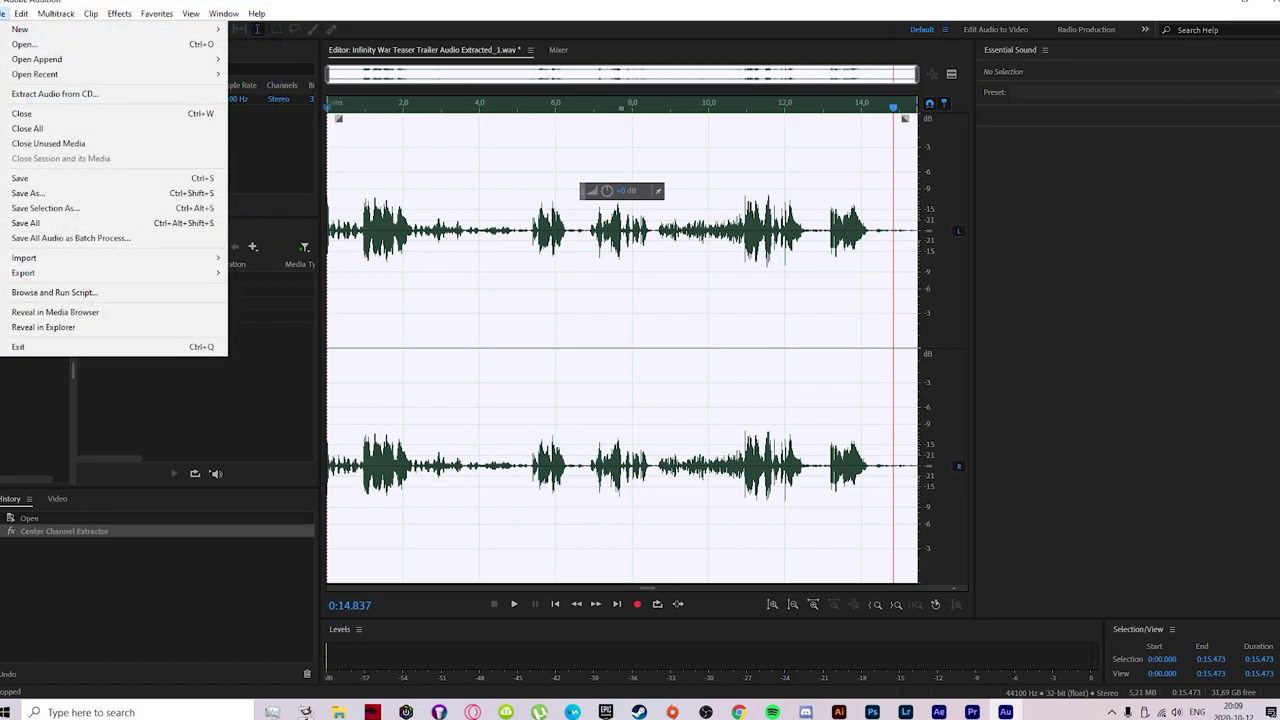
{"action": "key", "text": "Up"}
{"action": "key", "text": "Up"}
{"action": "key", "text": "Right"}
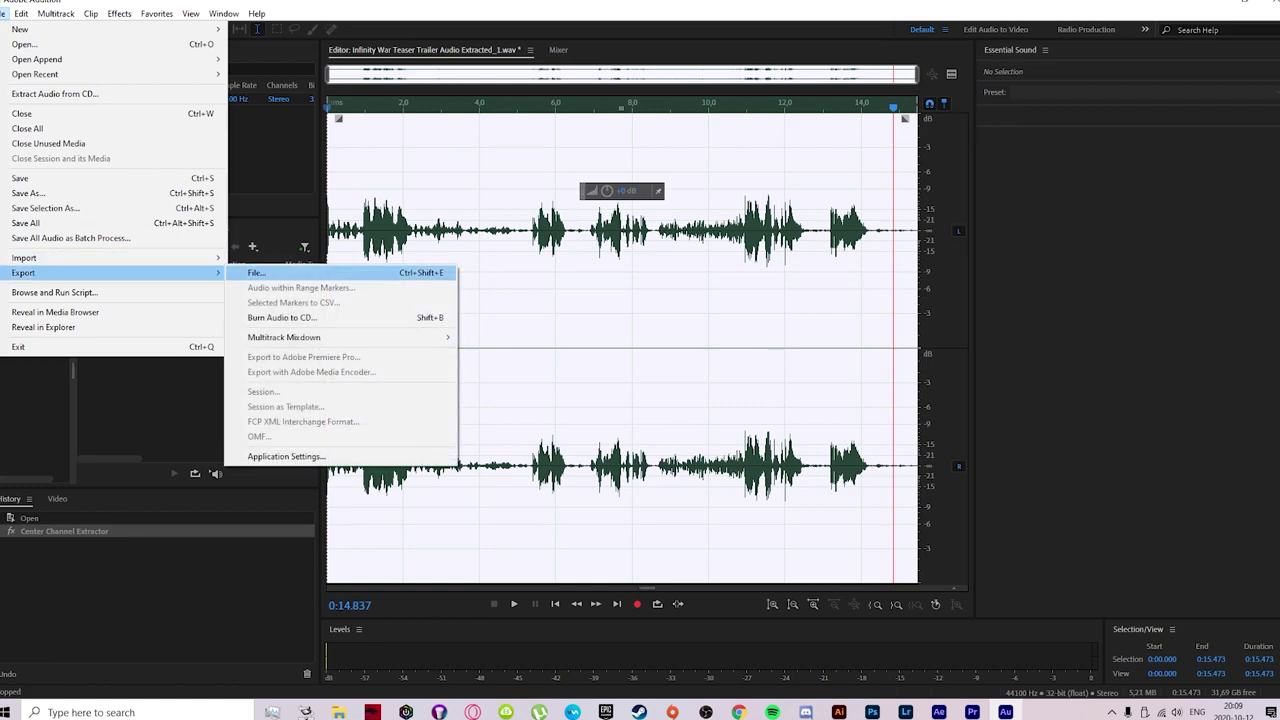
{"action": "key", "text": "Return"}
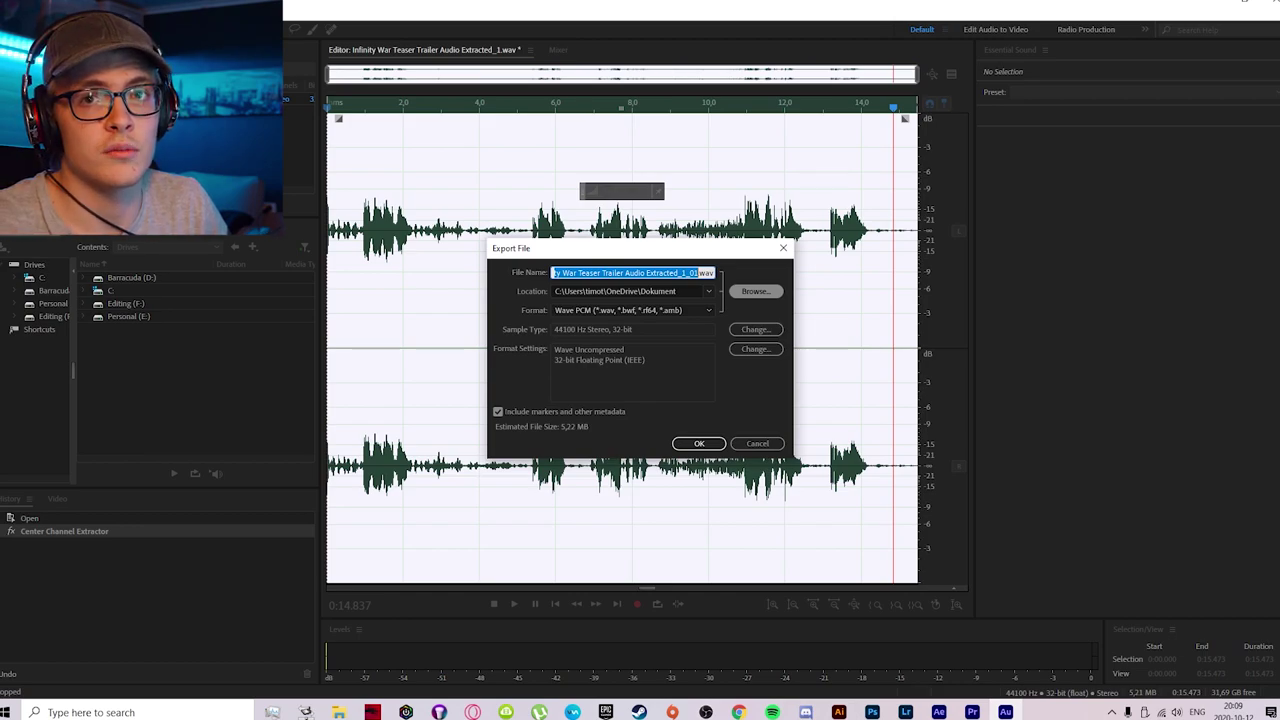
Step: Set the export location to the Audition folder inside Youtube > Movie Mashups > Marvel & DC
{"action": "left_click", "coordinate": [755, 291]}
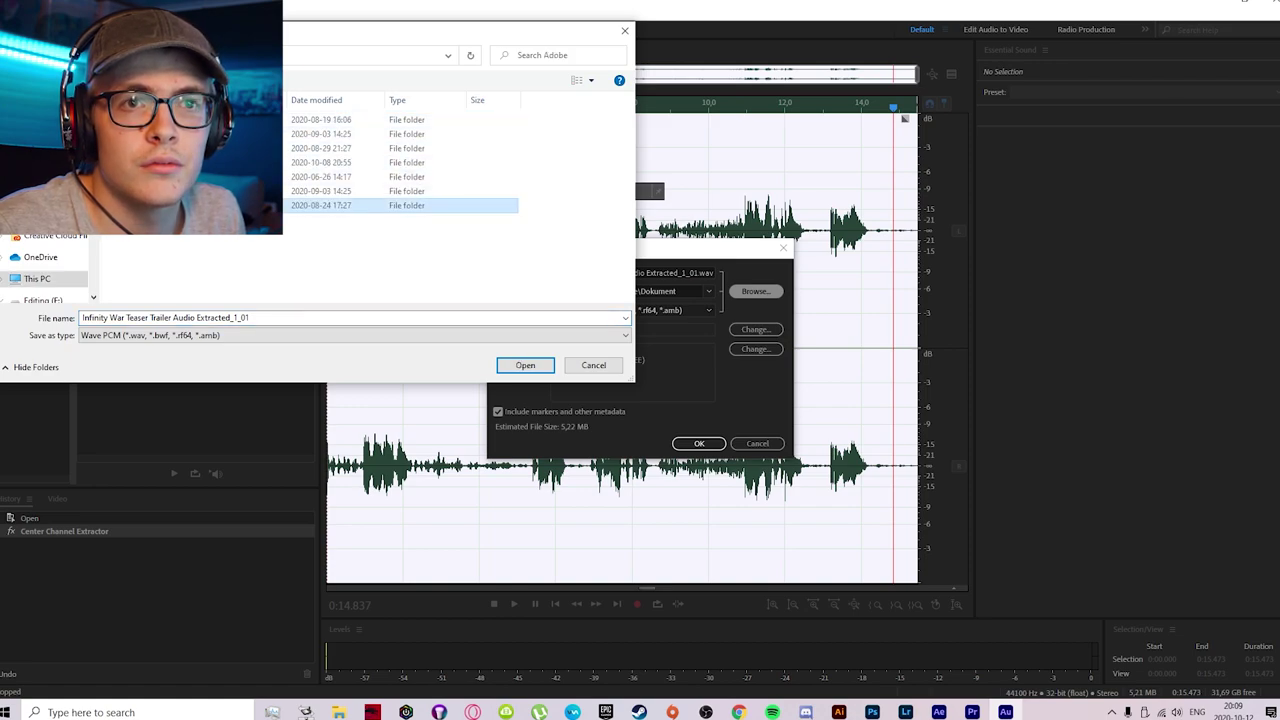
{"action": "double_click", "coordinate": [400, 206]}
{"action": "key", "text": "Return"}
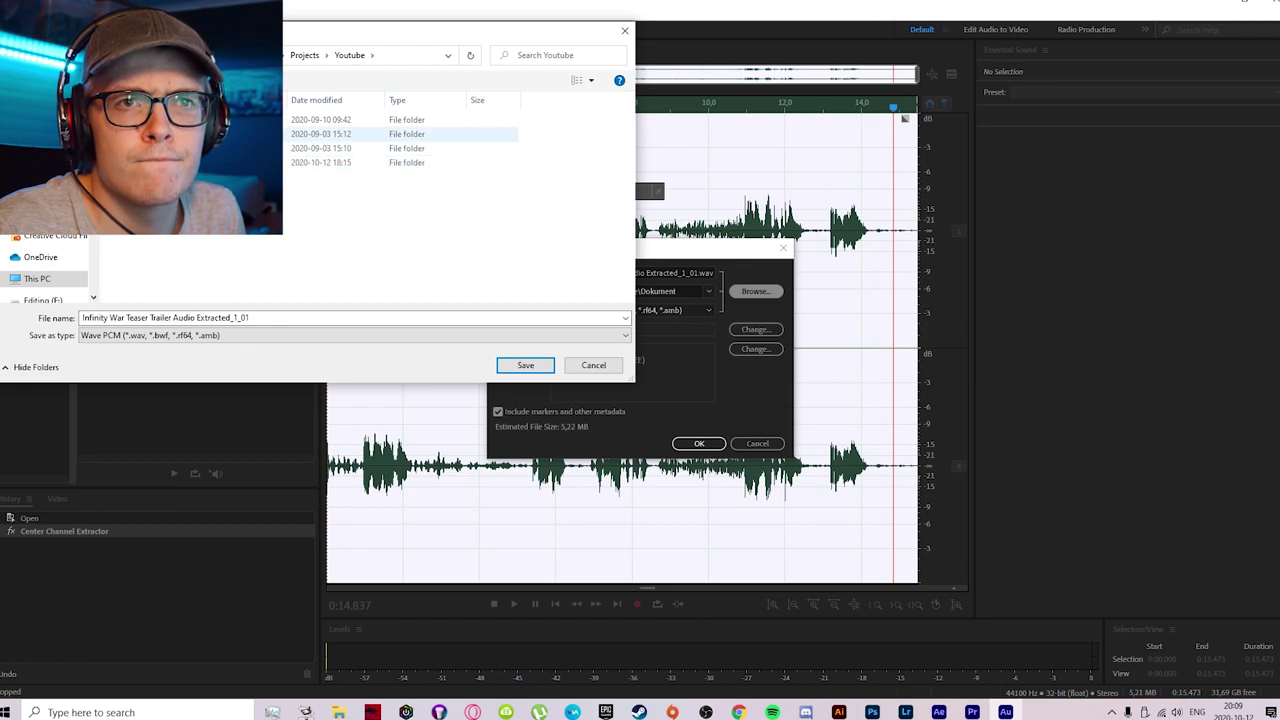
{"action": "key", "text": "Return"}
{"action": "key", "text": "Return"}
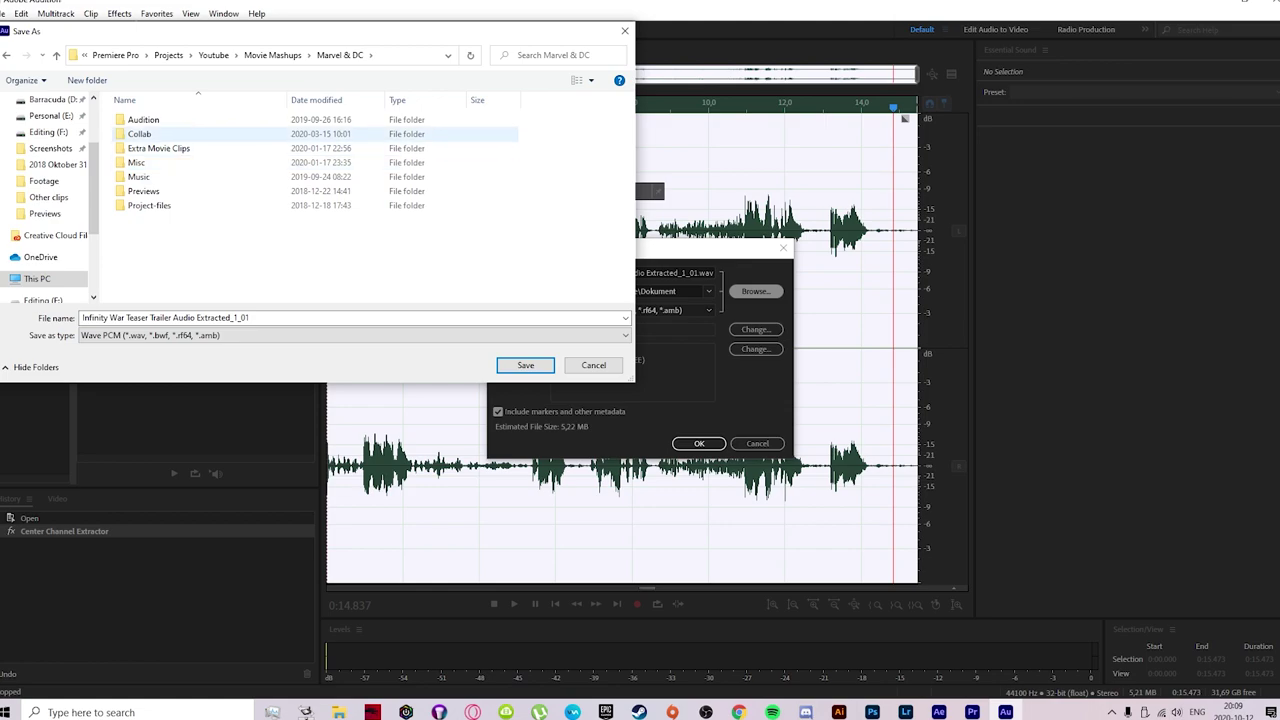
{"action": "double_click", "coordinate": [143, 119]}
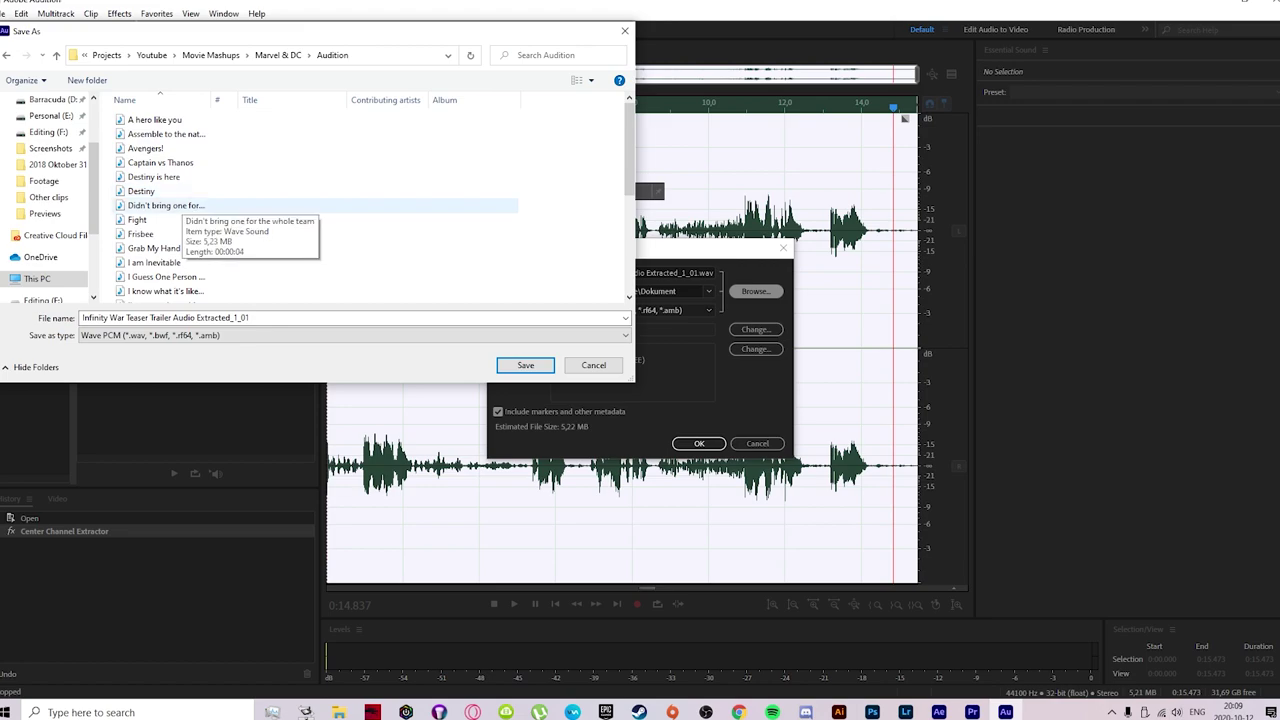
Step: Name the file Infinity War Teaser Trailer Dialogue and export it in Wave PCM format
{"action": "scroll", "coordinate": [200, 205], "scroll_direction": "down", "scroll_amount": 5}
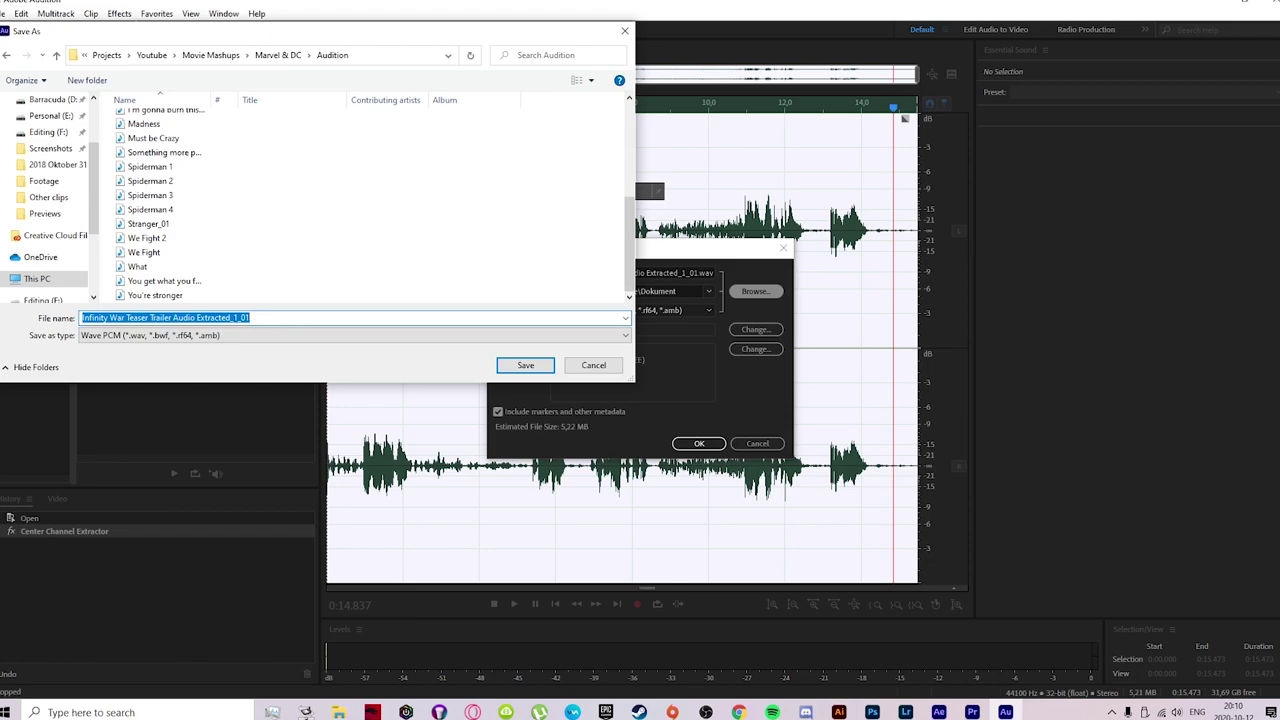
{"action": "type", "text": "Infi"}
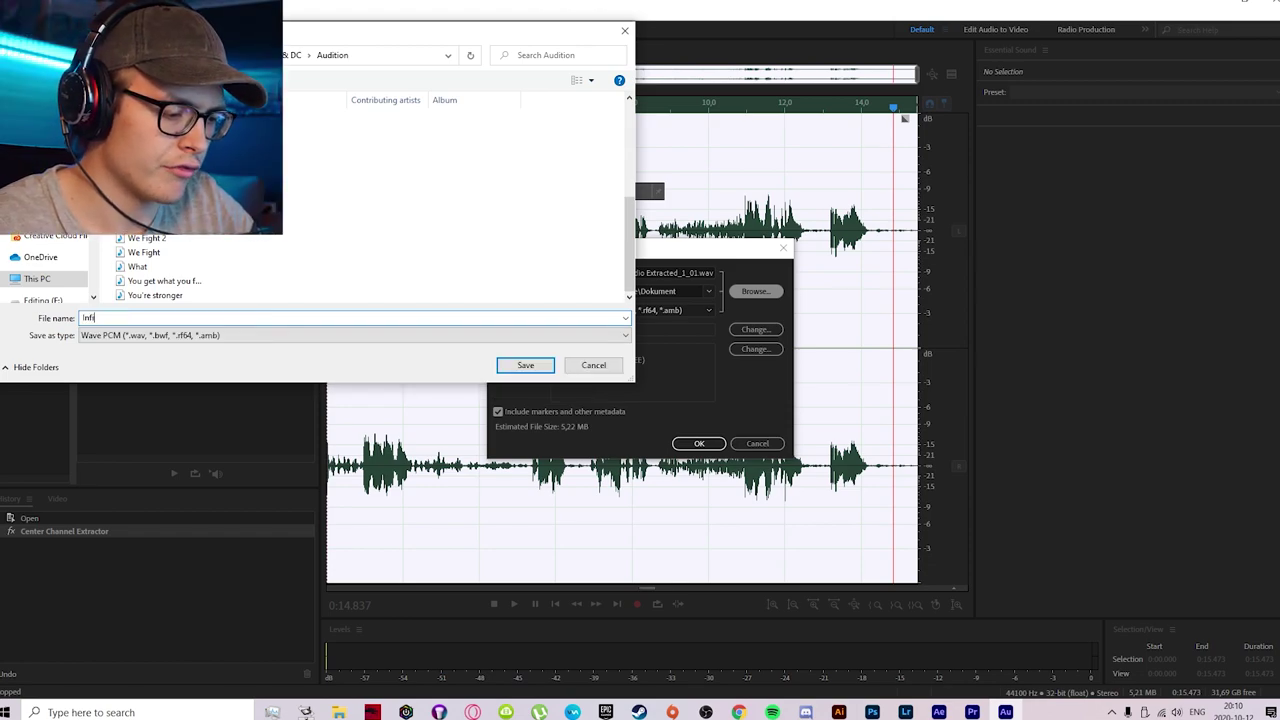
{"action": "type", "text": "nity War"}
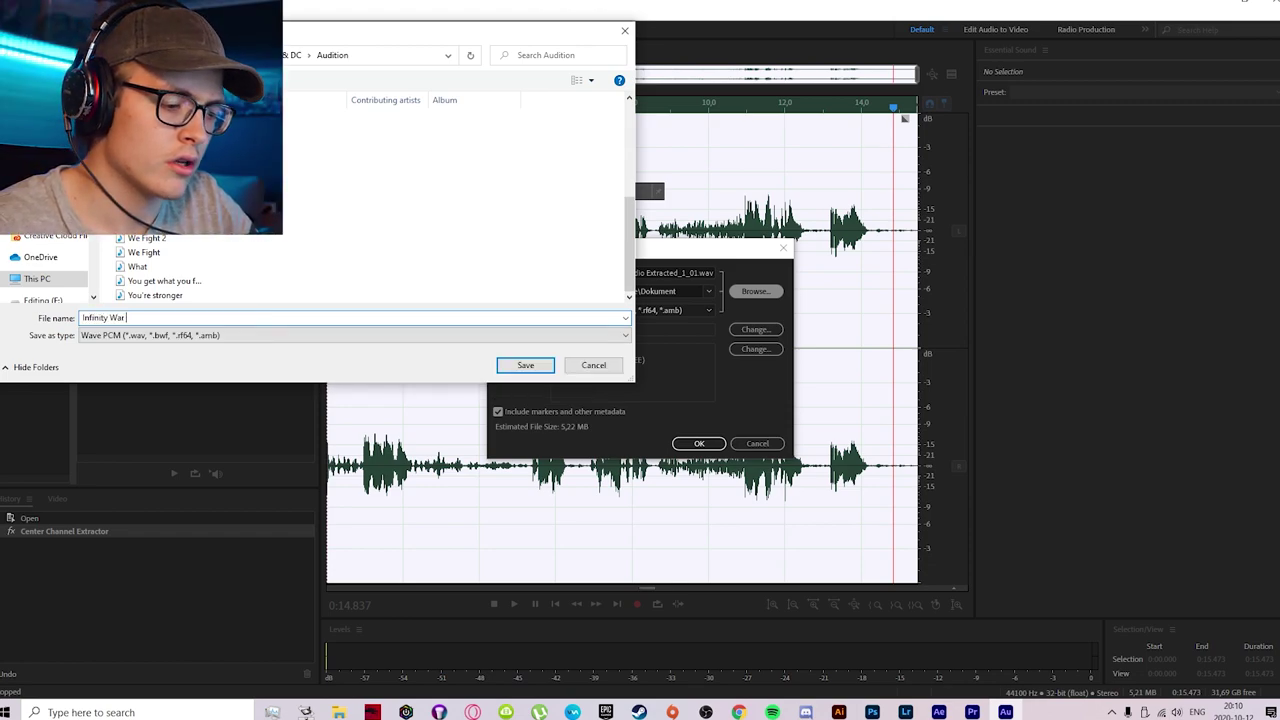
{"action": "type", "text": " Teaser "}
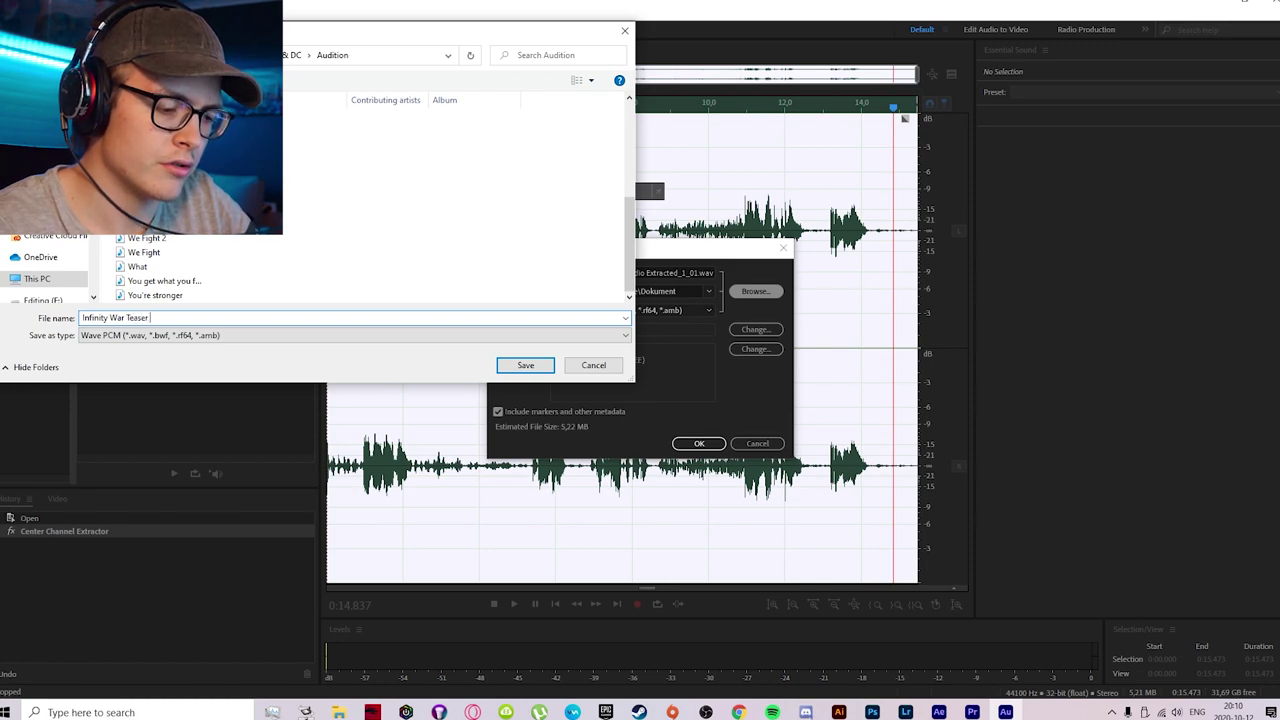
{"action": "type", "text": "Trailer Dia"}
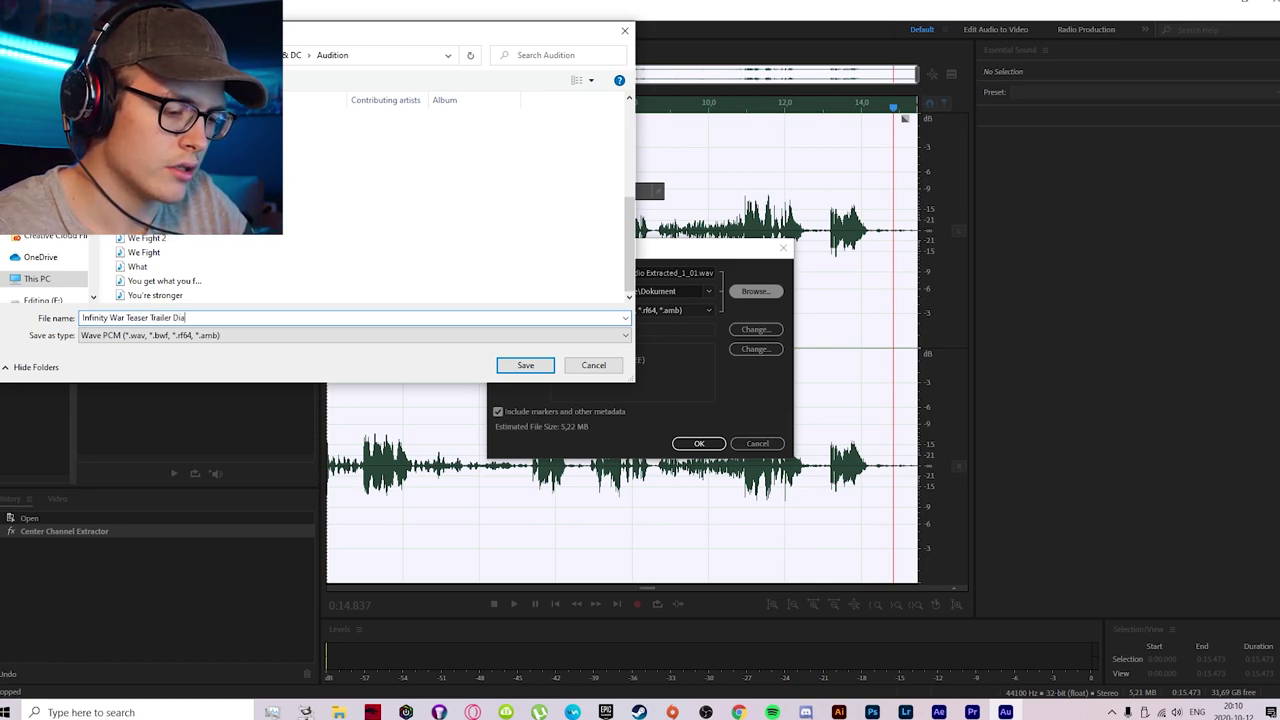
{"action": "type", "text": "logue"}
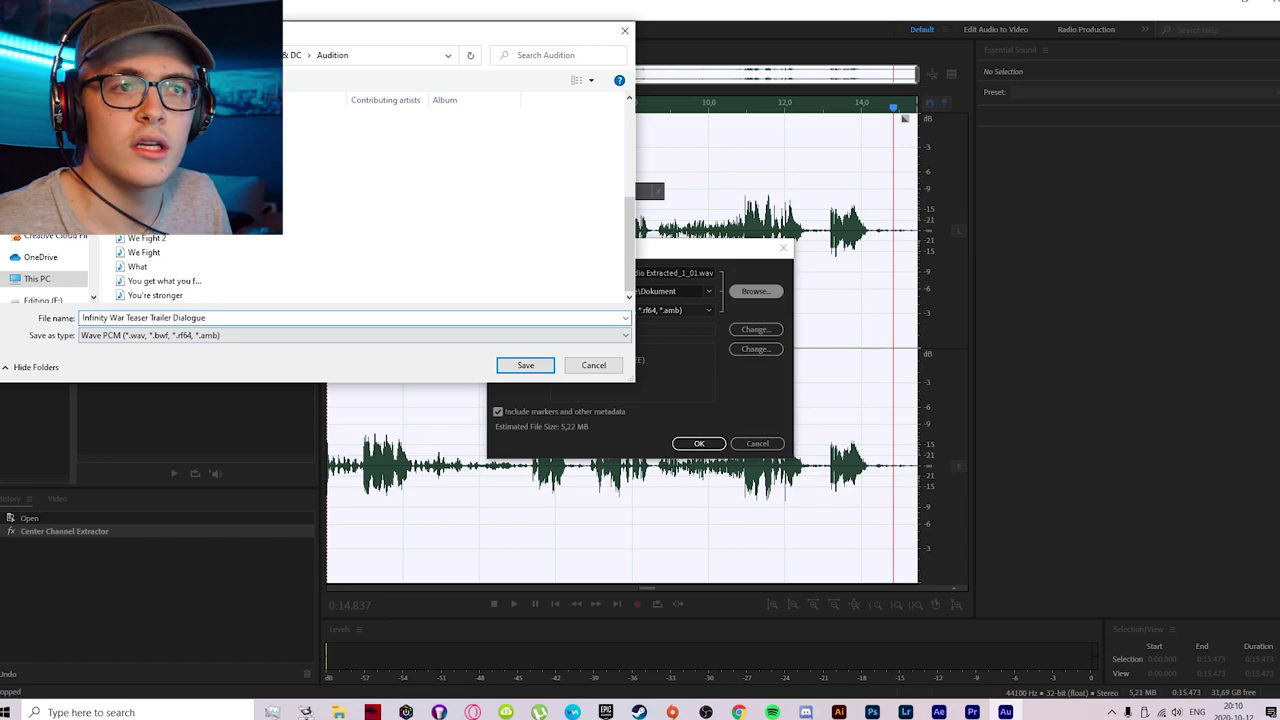
{"action": "left_click", "coordinate": [525, 365]}
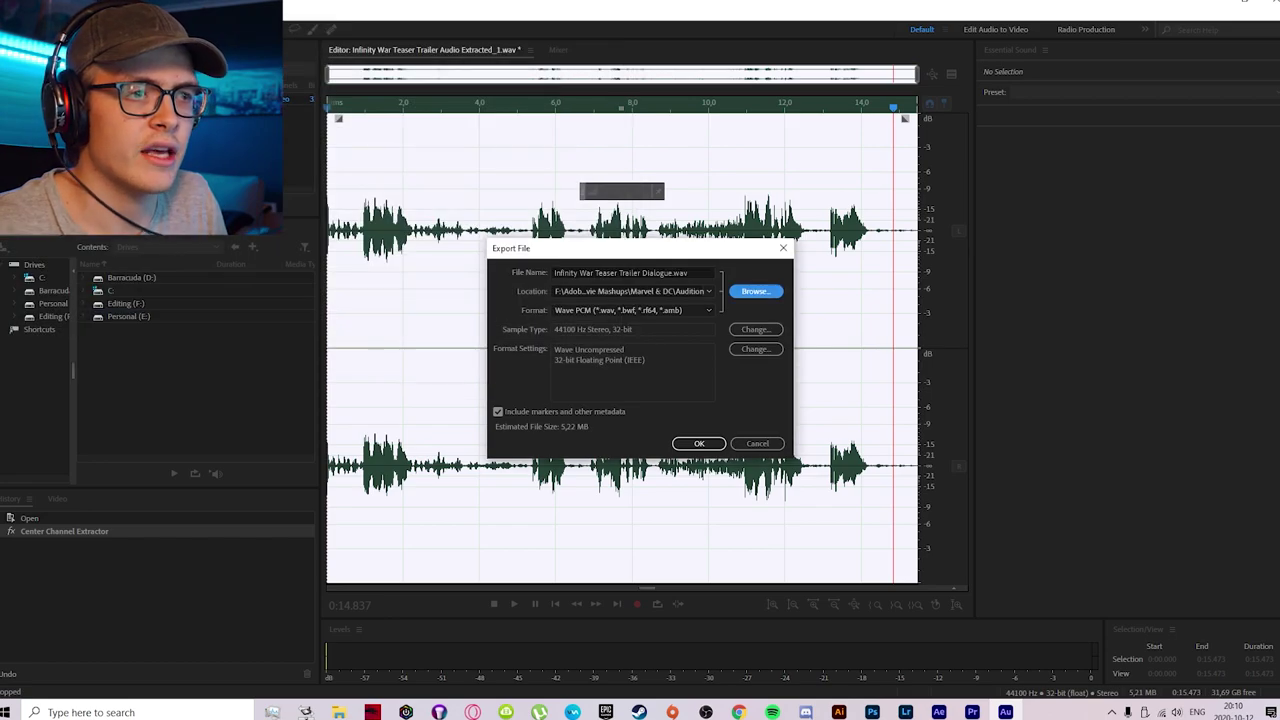
{"action": "left_click", "coordinate": [699, 443]}
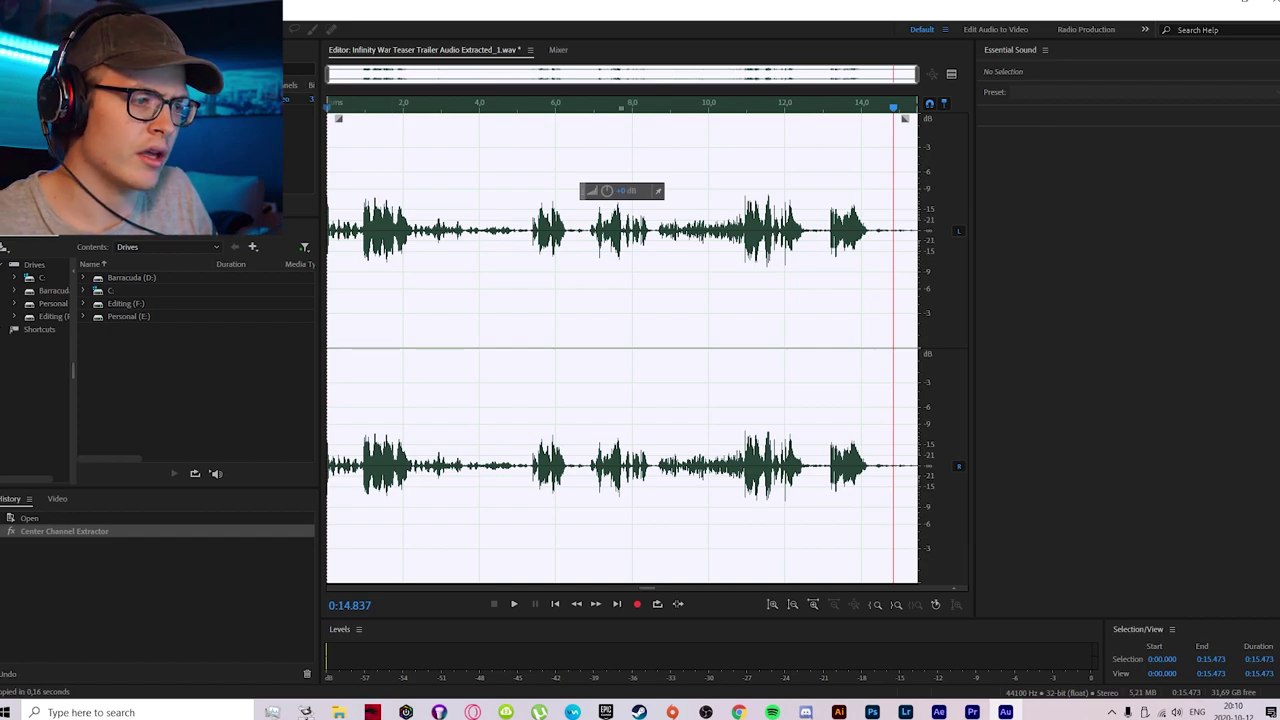
Step: Switch to Premiere Pro and import the Infinity War Teaser Trailer Dialogue file from the Audition folder into the project's Audition bin
{"action": "left_click", "coordinate": [971, 712]}
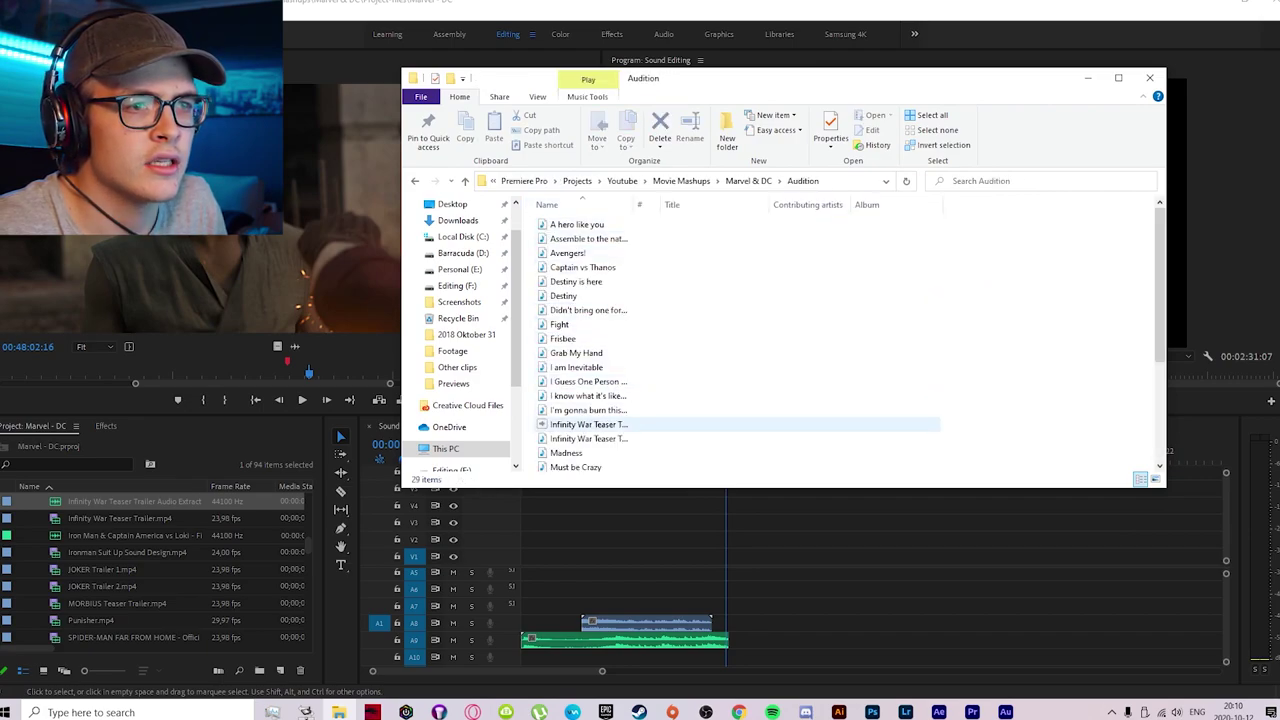
{"action": "left_click", "coordinate": [588, 438]}
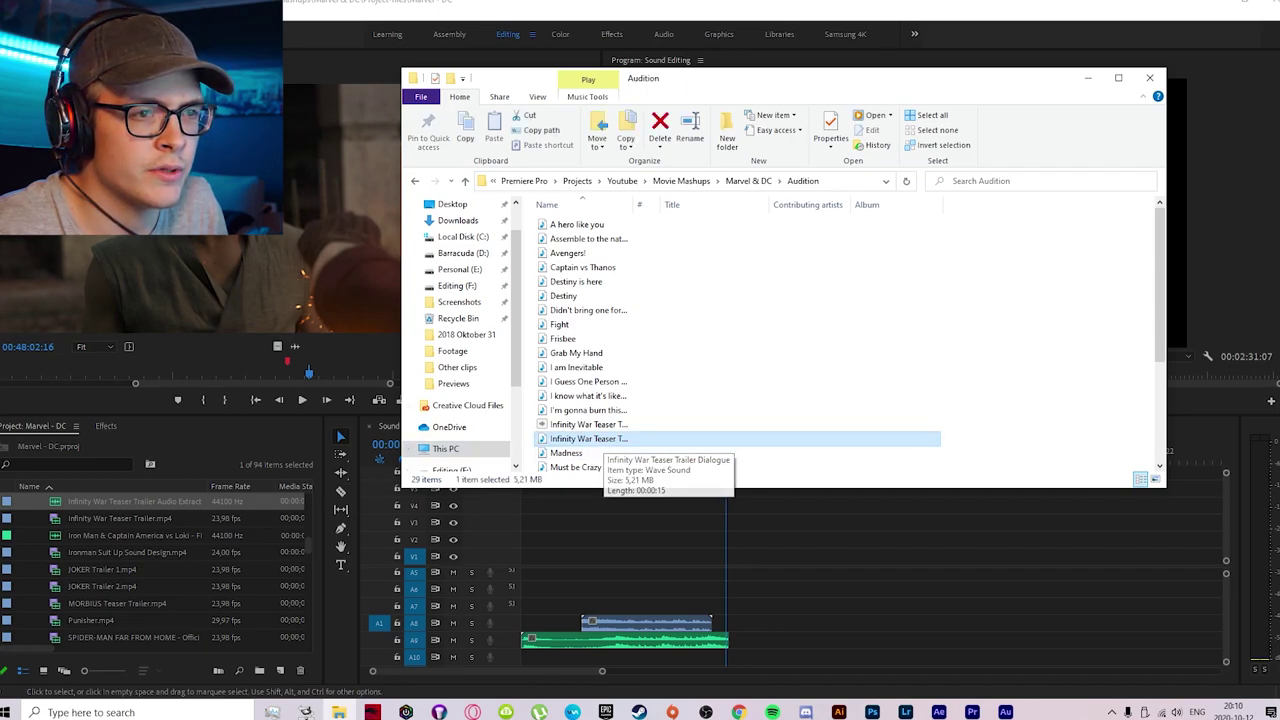
{"action": "left_click", "coordinate": [29, 486]}
{"action": "scroll", "coordinate": [157, 569], "scroll_direction": "up", "scroll_amount": 3}
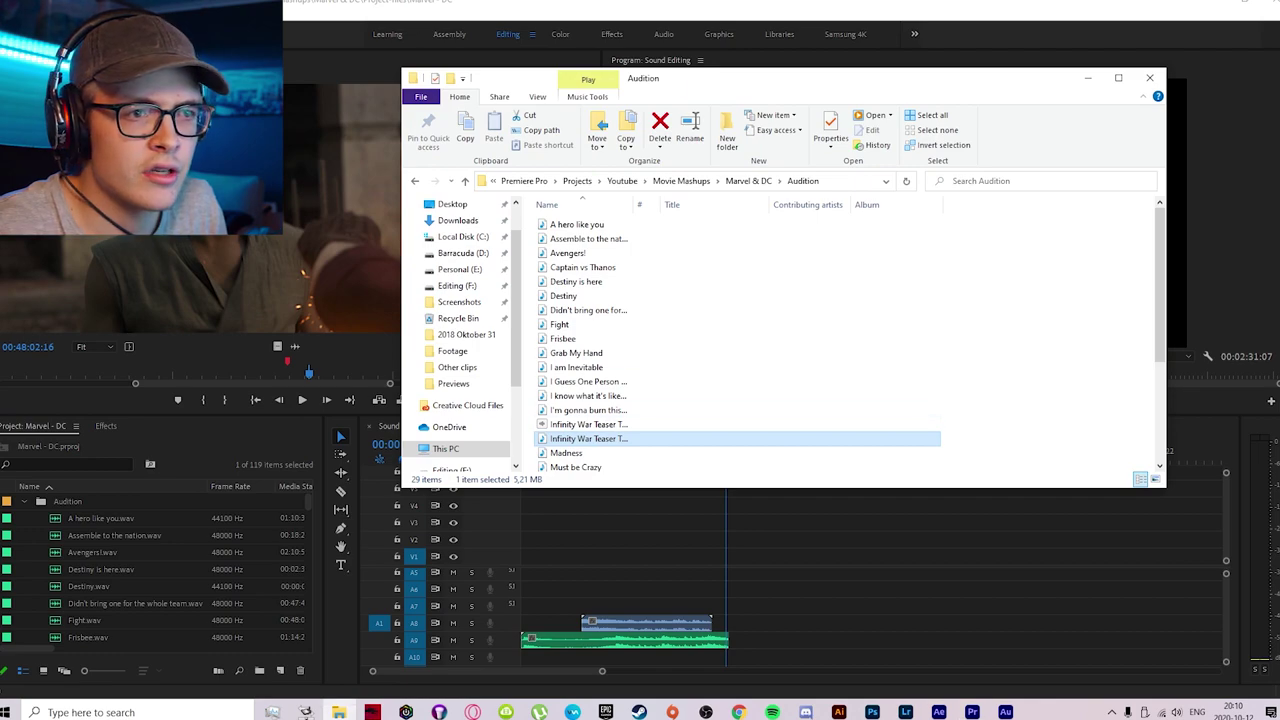
{"action": "left_click_drag", "start_coordinate": [588, 438], "coordinate": [80, 565]}
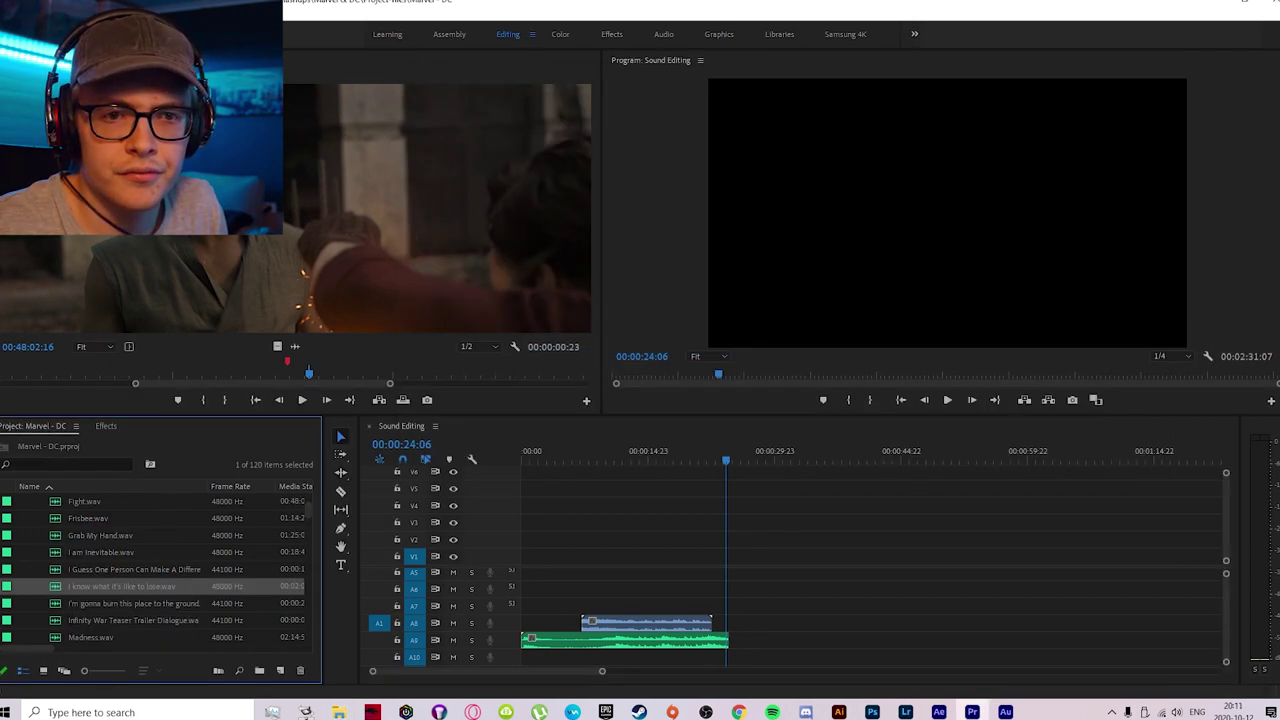
Step: Place Infinity War Teaser Trailer Dialogue.wav on A10 in line with the A8 clip and delete the original extracted audio from A8
{"action": "double_click", "coordinate": [130, 620]}
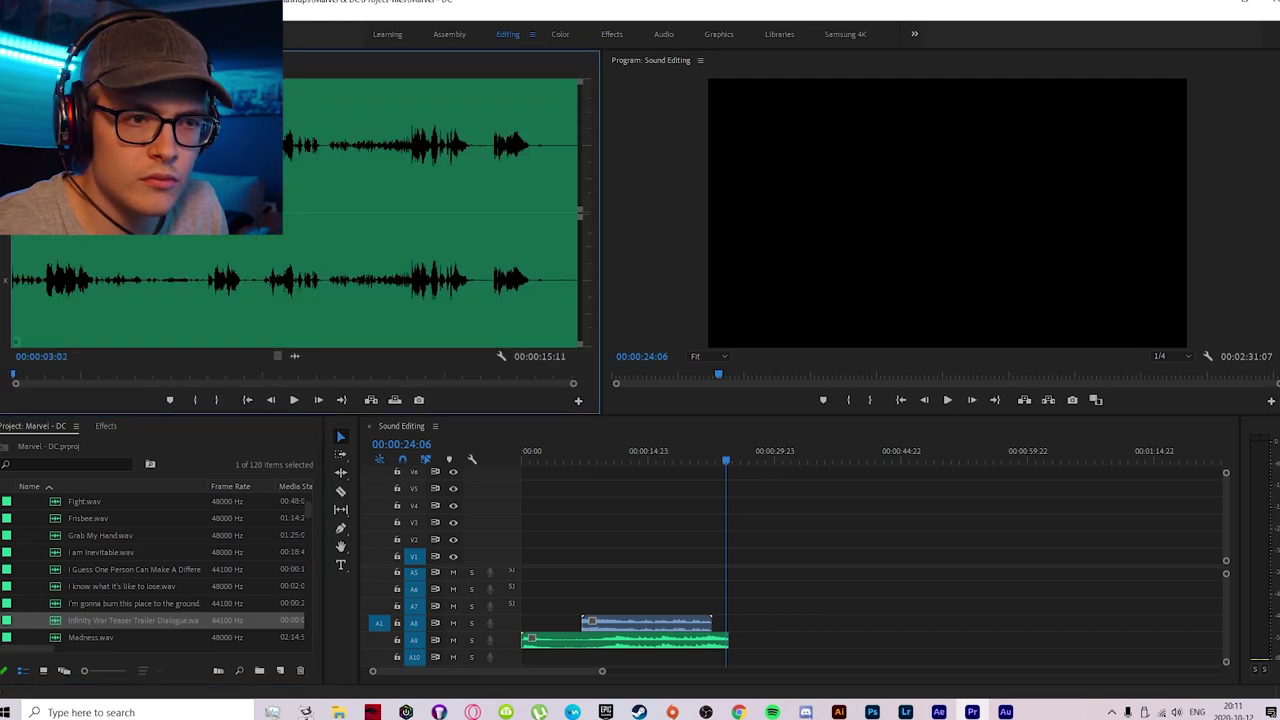
{"action": "left_click_drag", "start_coordinate": [645, 645], "coordinate": [645, 657]}
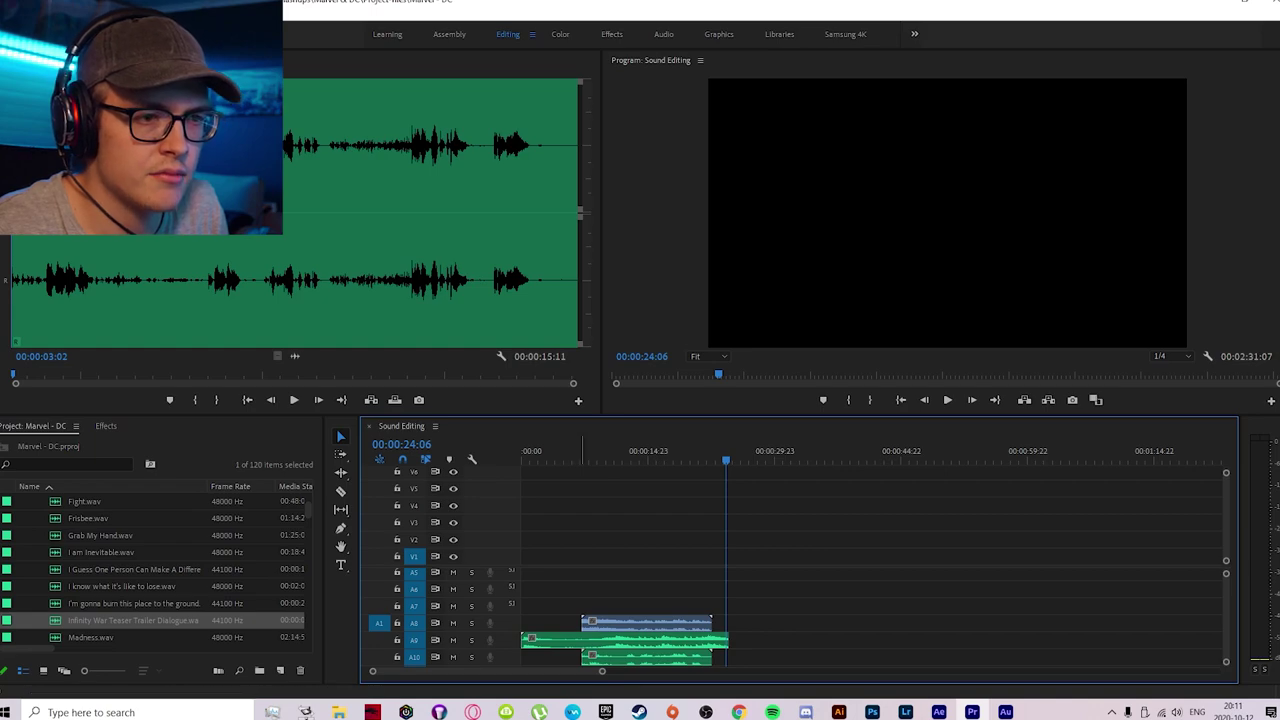
{"action": "key", "text": "equal"}
{"action": "key", "text": "equal"}
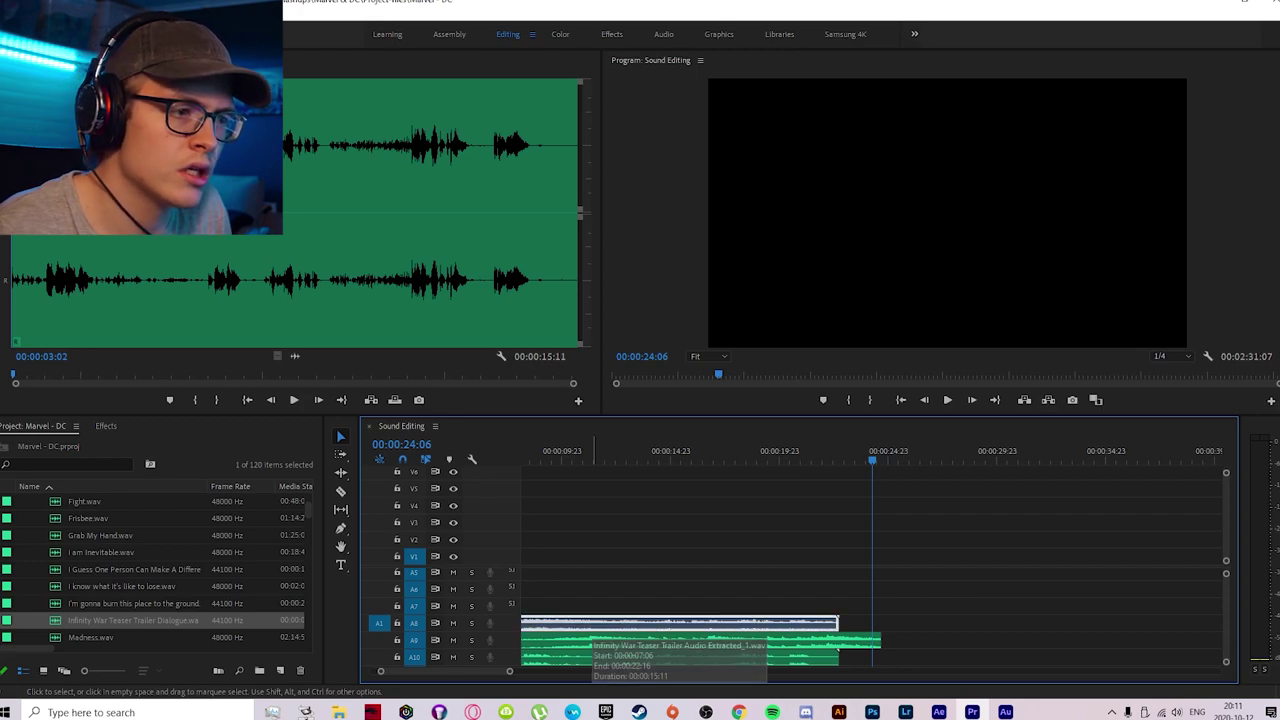
{"action": "key", "text": "Delete"}
Step: Play the A9 and A10 audio together from around the start of the dialogue clip up to 00:00:09:16
{"action": "left_click", "coordinate": [522, 451]}
{"action": "left_click_drag", "start_coordinate": [522, 451], "coordinate": [615, 452]}
{"action": "key", "text": "space"}
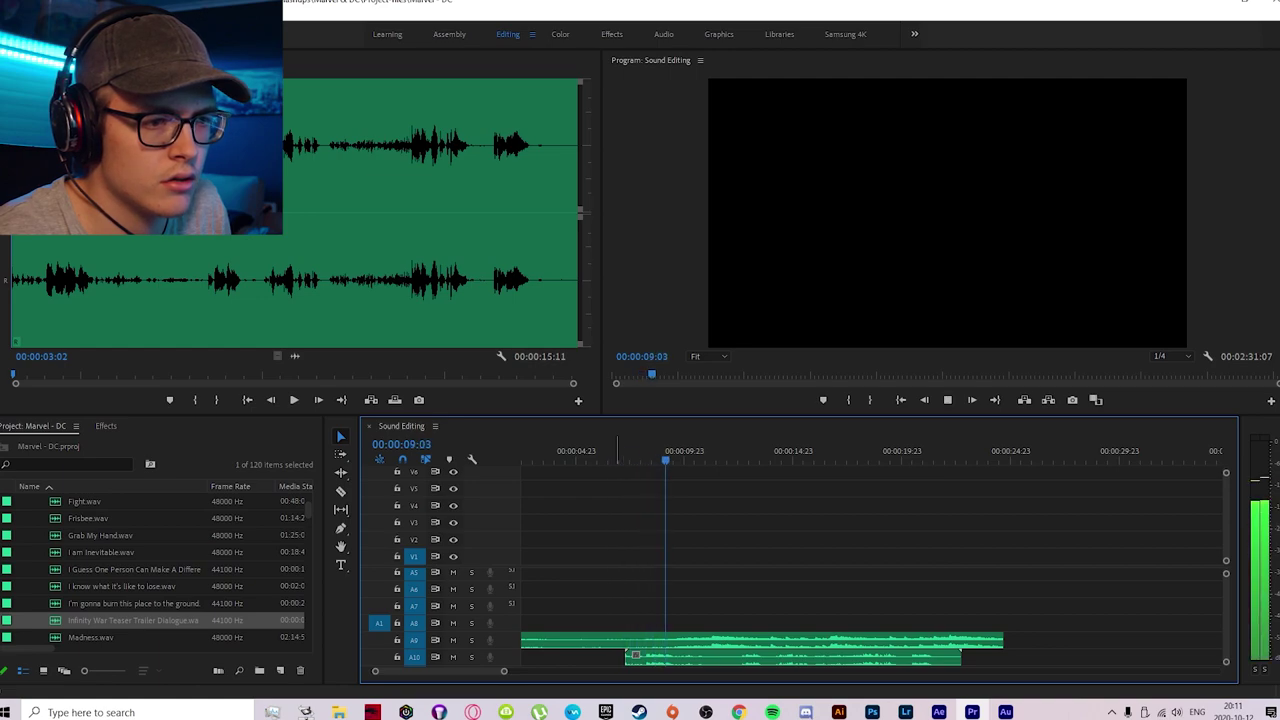
{"action": "key", "text": "space"}
Step: Add a Constant Gain fade to the start of the A10 dialogue clip and trim that start to about 00:00:08:00
{"action": "key", "text": "shift+7"}
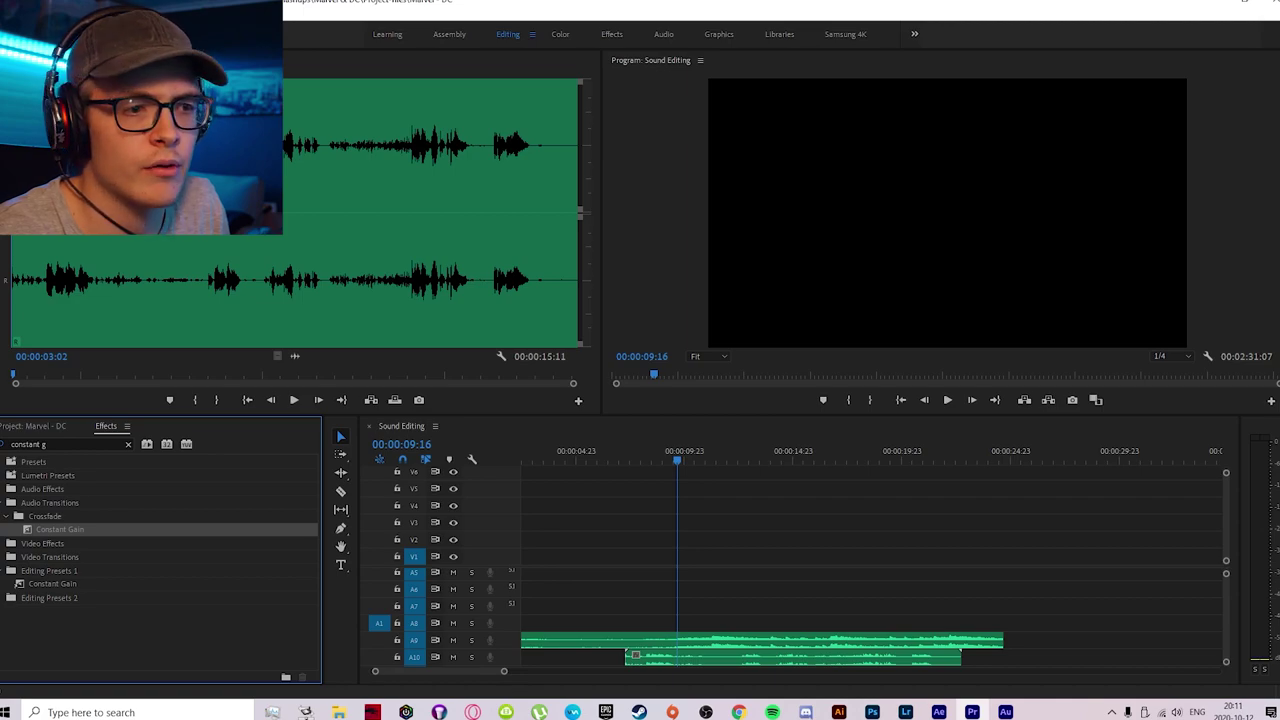
{"action": "left_click_drag", "start_coordinate": [635, 655], "coordinate": [628, 657]}
{"action": "key", "text": "equal"}
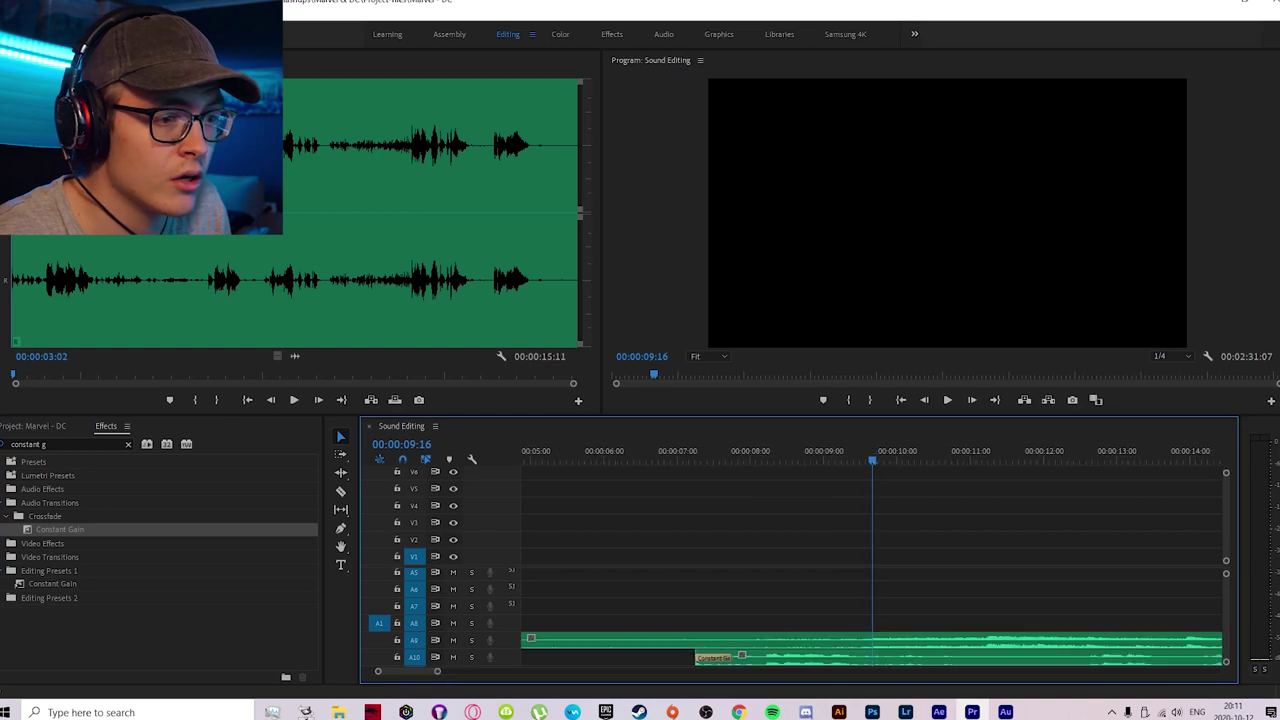
{"action": "left_click_drag", "start_coordinate": [697, 657], "coordinate": [772, 657]}
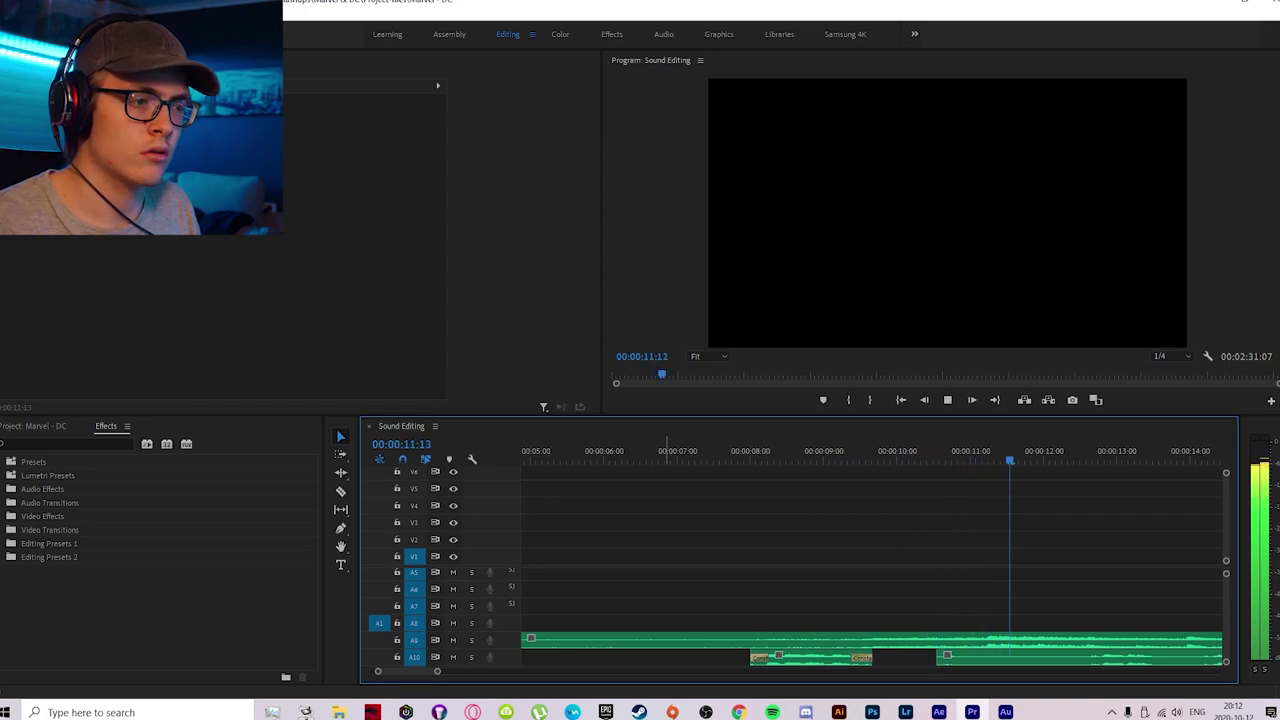
Step: Play the faded dialogue on A10 with the A9 audio from 00:00:07:06 to 00:00:09:20
{"action": "key", "text": "space"}
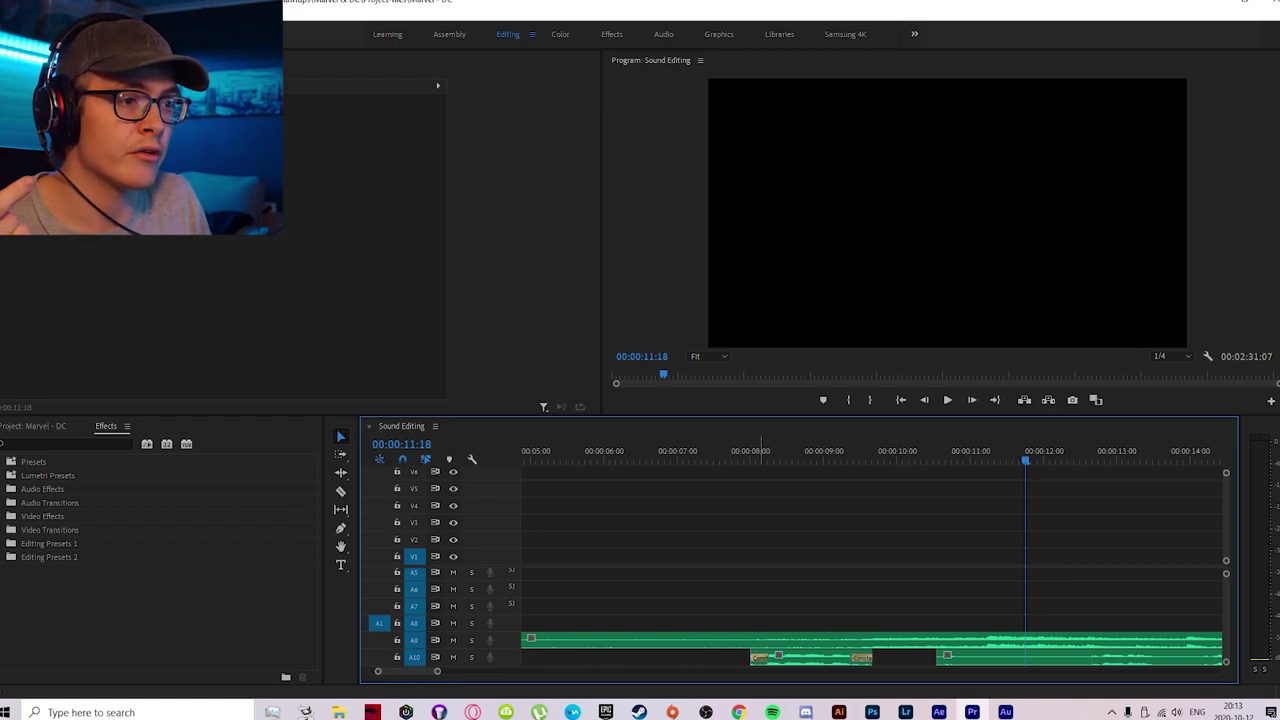
{"action": "left_click", "coordinate": [697, 450]}
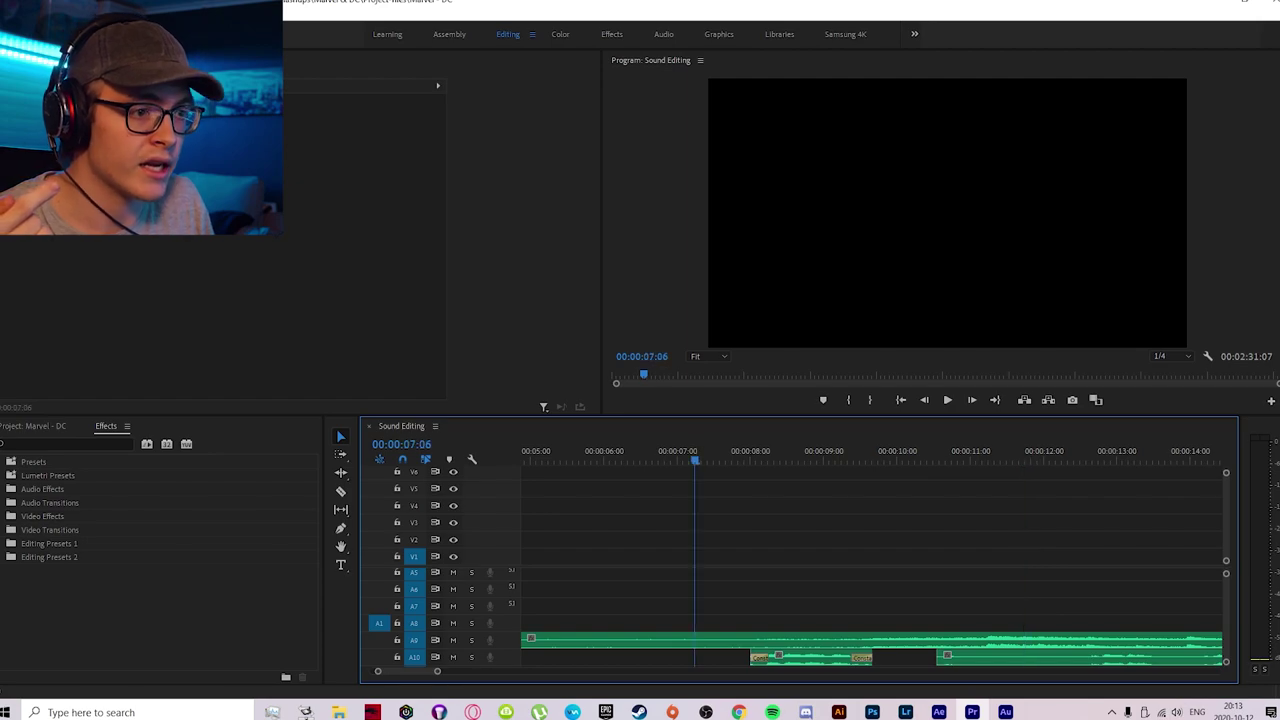
{"action": "key", "text": "space"}
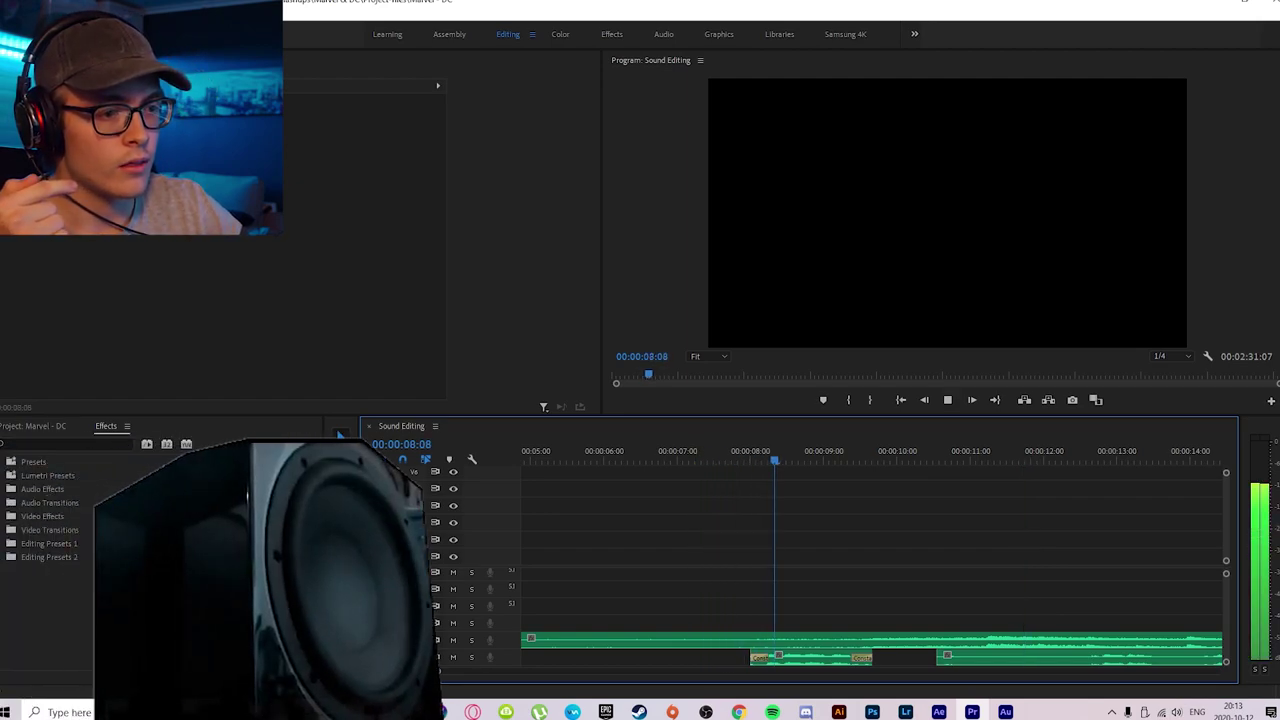
{"action": "key", "text": "space"}
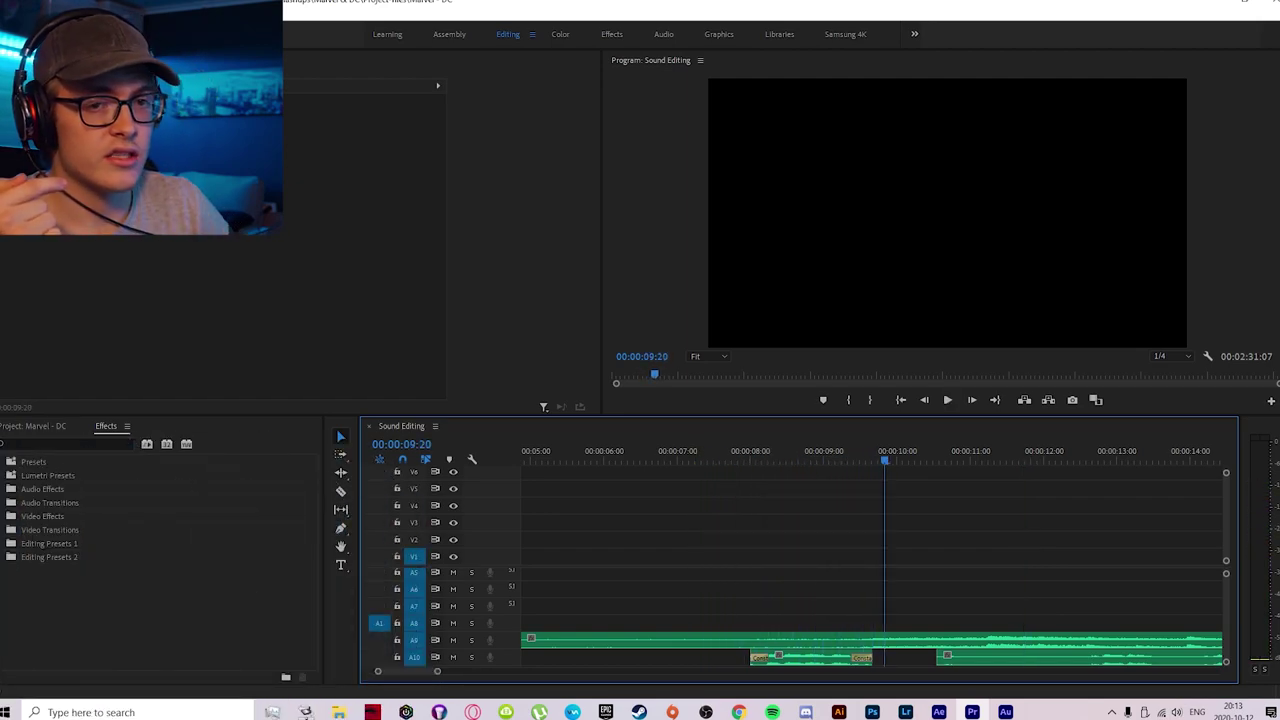
Step: Apply the Highpass effect to the first dialogue clip on A10 and set its cutoff to 100 Hz
{"action": "key", "text": "shift+7"}
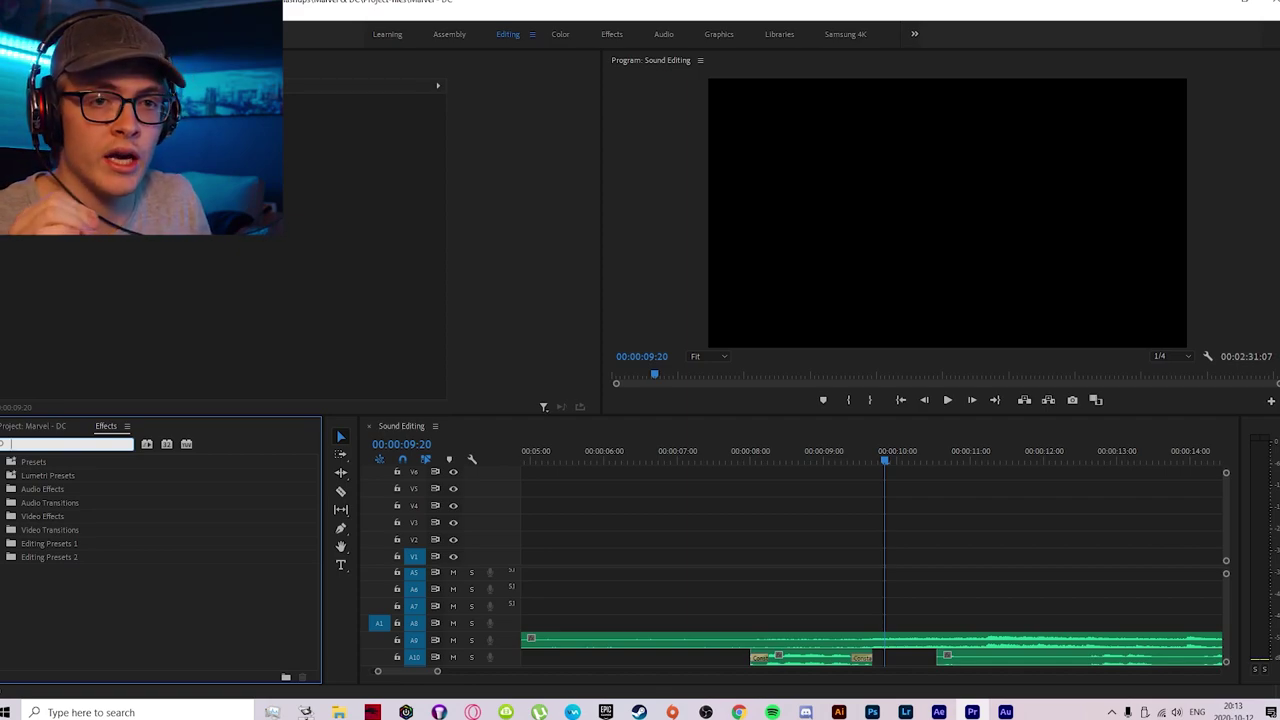
{"action": "type", "text": "highpass"}
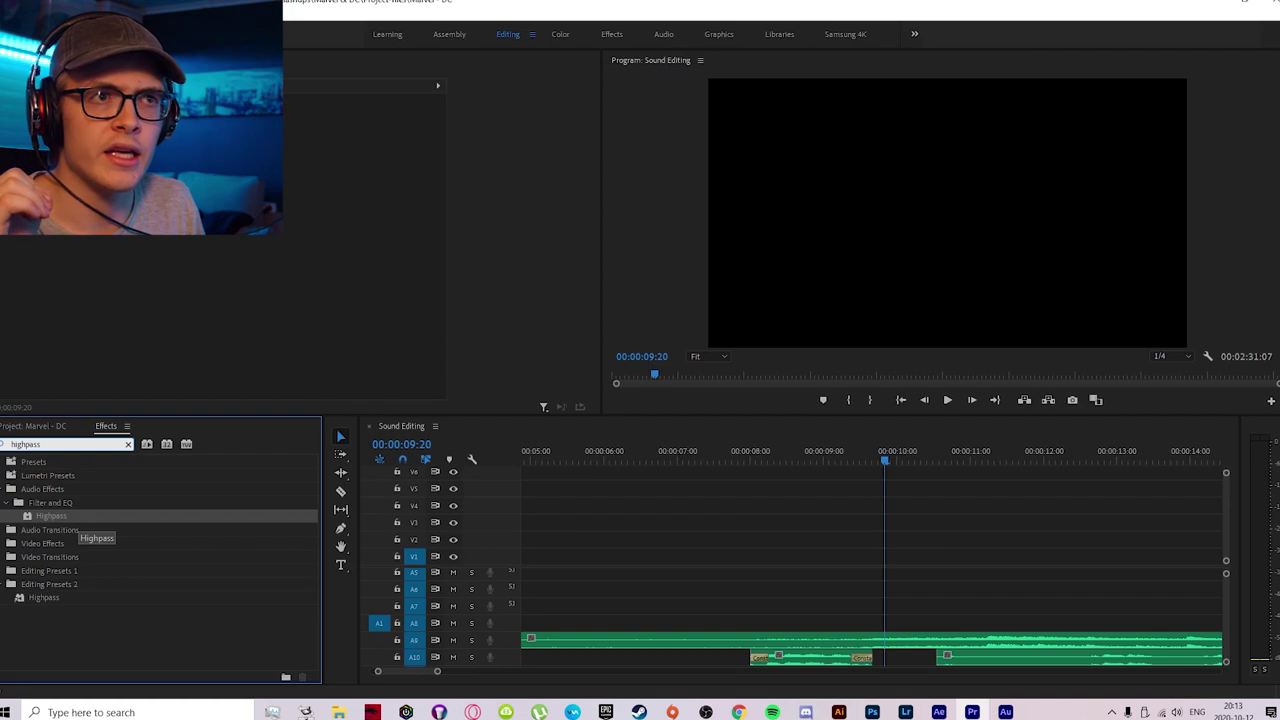
{"action": "left_click_drag", "start_coordinate": [52, 516], "coordinate": [810, 657]}
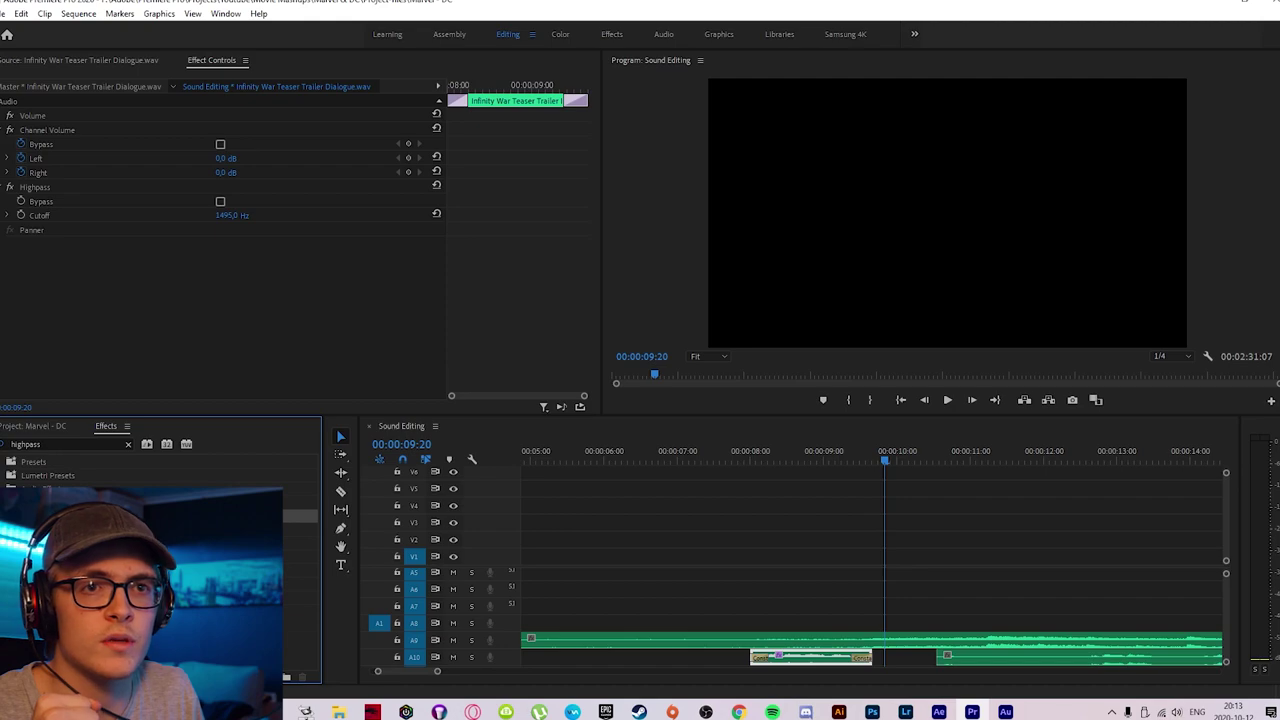
{"action": "left_click", "coordinate": [232, 215]}
{"action": "type", "text": "100"}
{"action": "key", "text": "Return"}
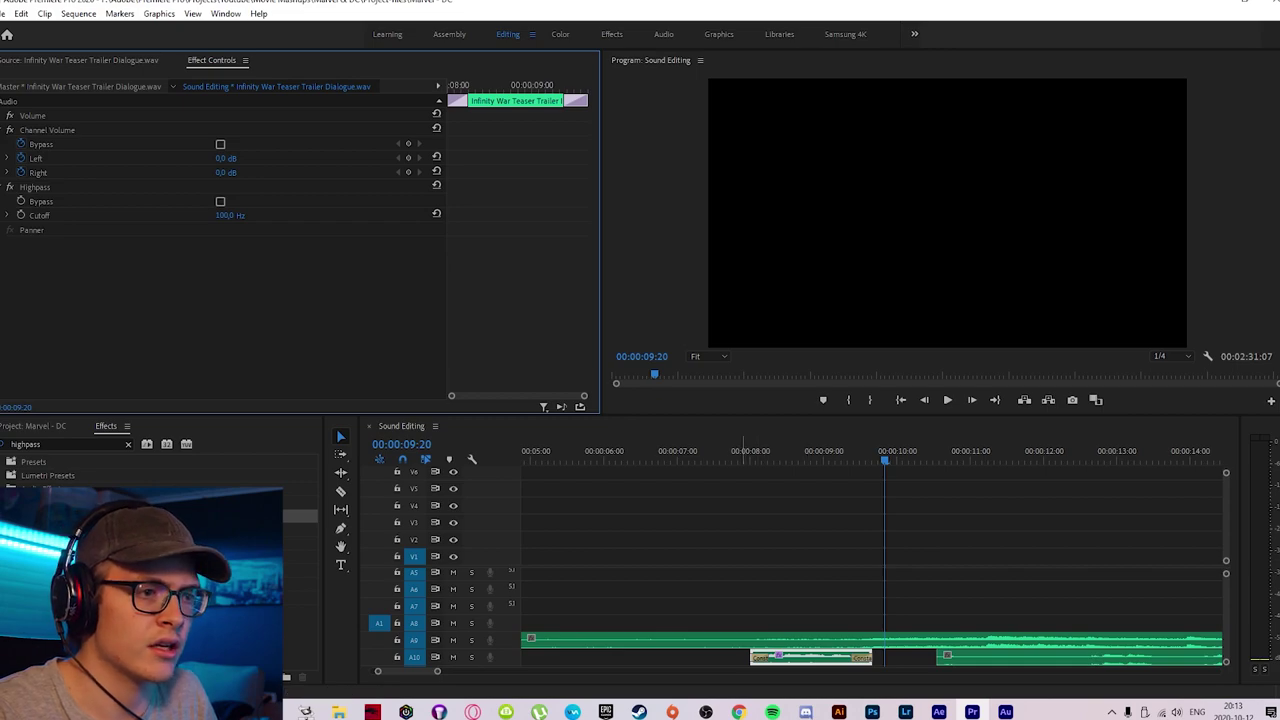
Step: Save the project, deselect the dialogue clip, and play the Highpass-filtered dialogue with the A9 audio from 00:00:06:05
{"action": "left_click", "coordinate": [619, 450]}
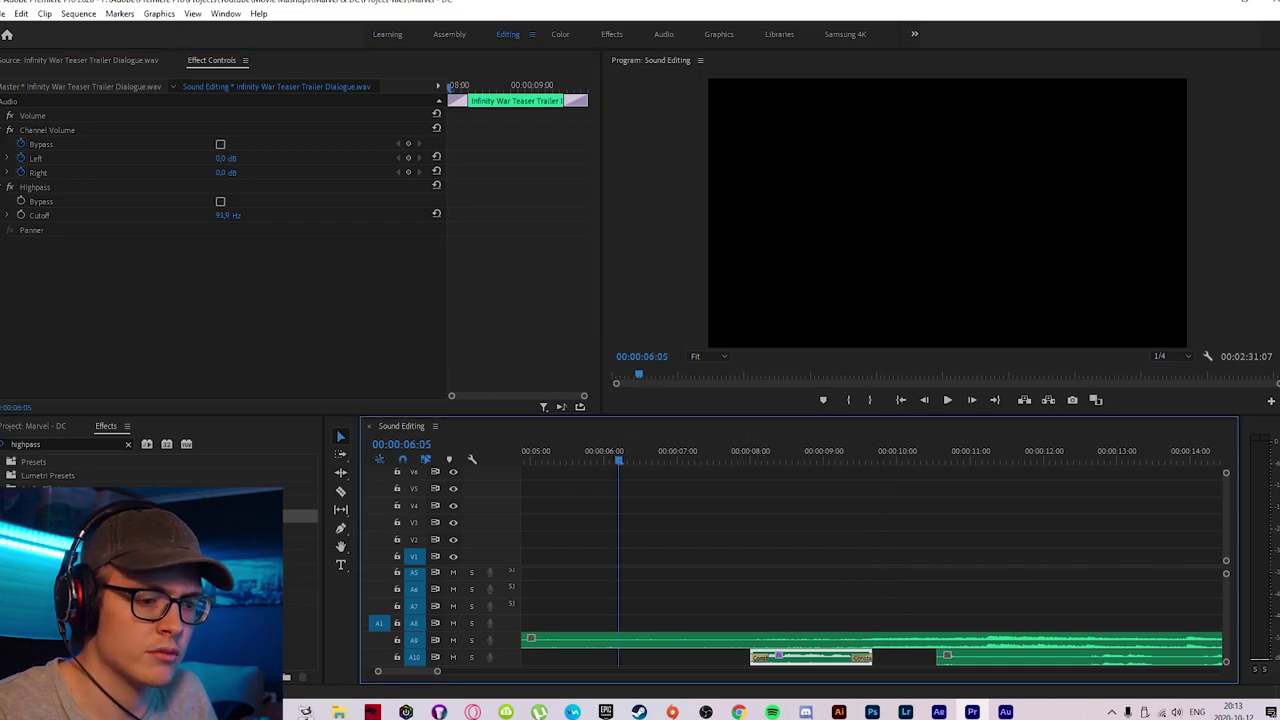
{"action": "key", "text": "ctrl+s"}
{"action": "key", "text": "ctrl+shift+a"}
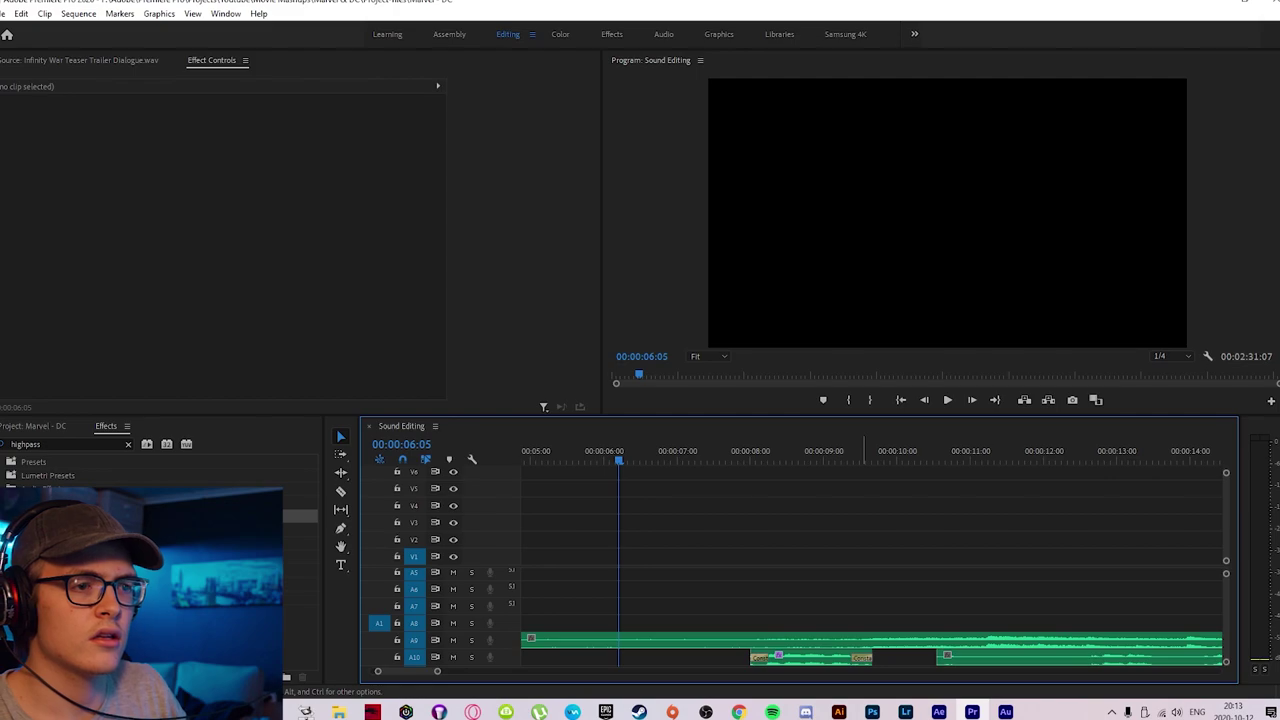
{"action": "key", "text": "space"}
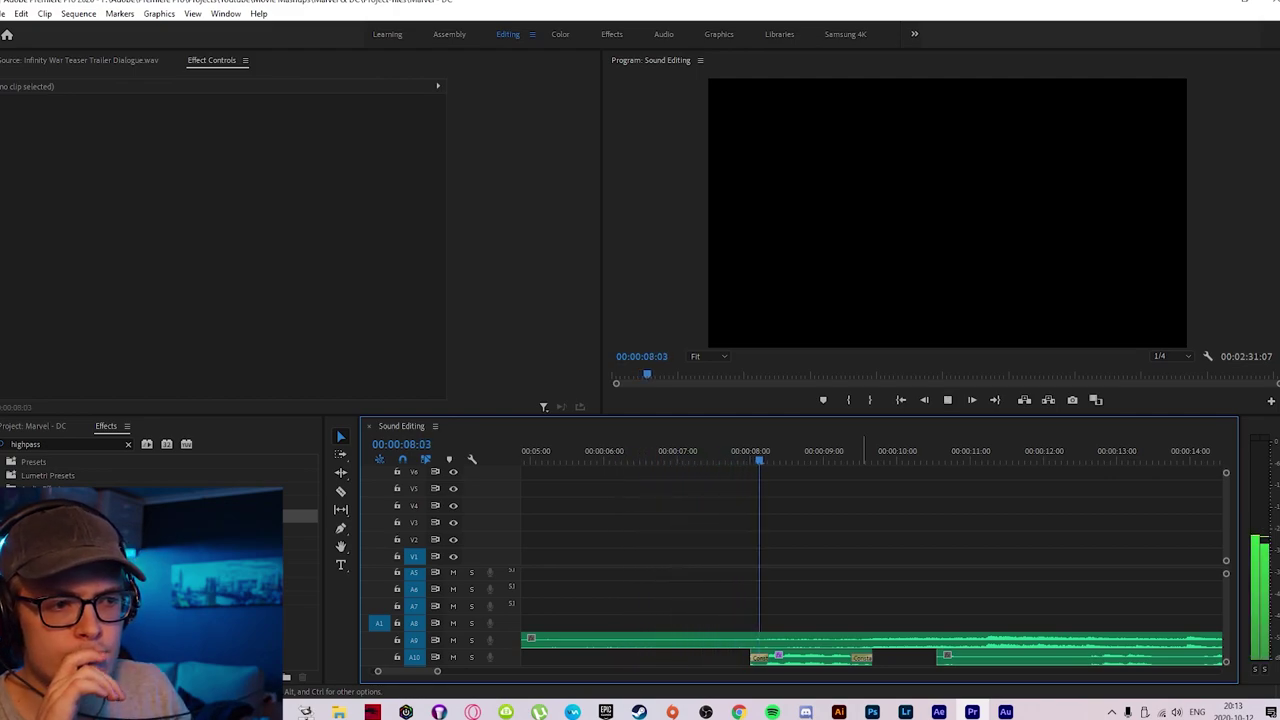
{"action": "key", "text": "space"}
Step: Set the Highpass cutoff of the first dialogue clip on A10 to 200 Hz and deselect the clip
{"action": "left_click", "coordinate": [815, 447]}
{"action": "left_click", "coordinate": [812, 657]}
{"action": "left_click", "coordinate": [227, 215]}
{"action": "type", "text": "200"}
{"action": "key", "text": "Return"}
{"action": "left_click", "coordinate": [700, 600]}
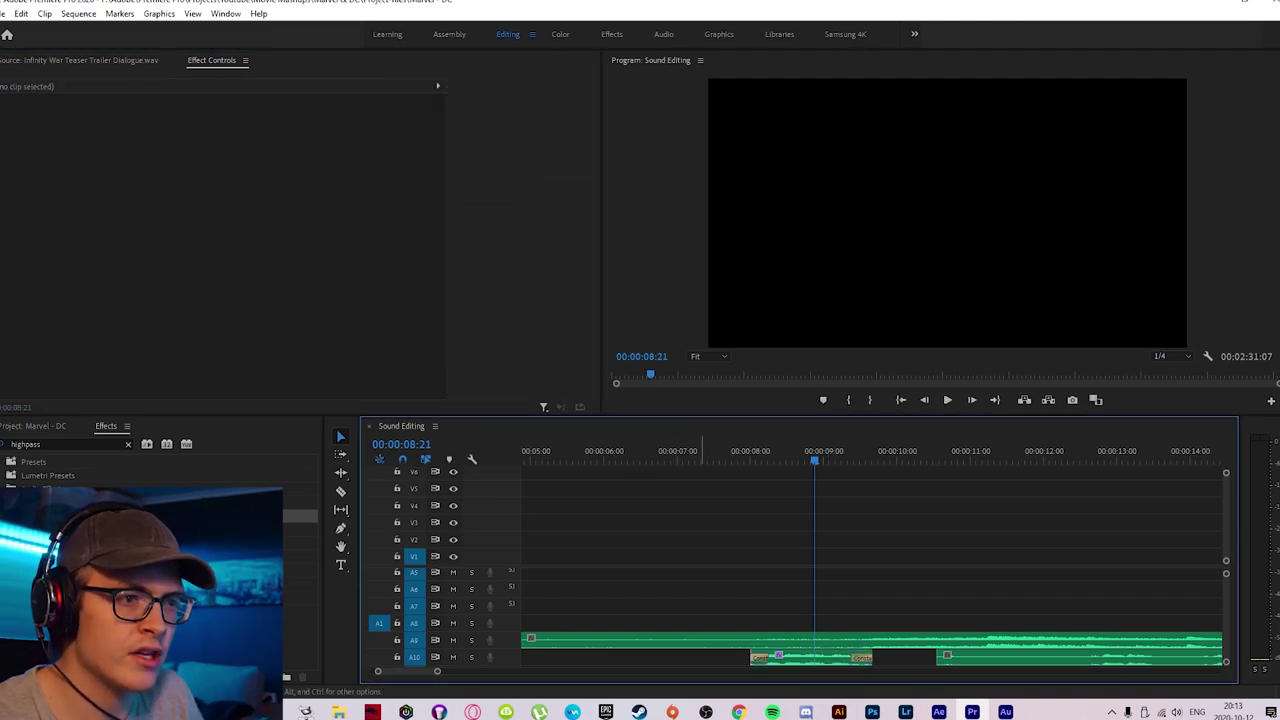
Step: Play the A9 and A10 audio from shortly before the first dialogue clip, and place the playhead at 00:00:08:08
{"action": "left_click", "coordinate": [702, 452]}
{"action": "key", "text": "space"}
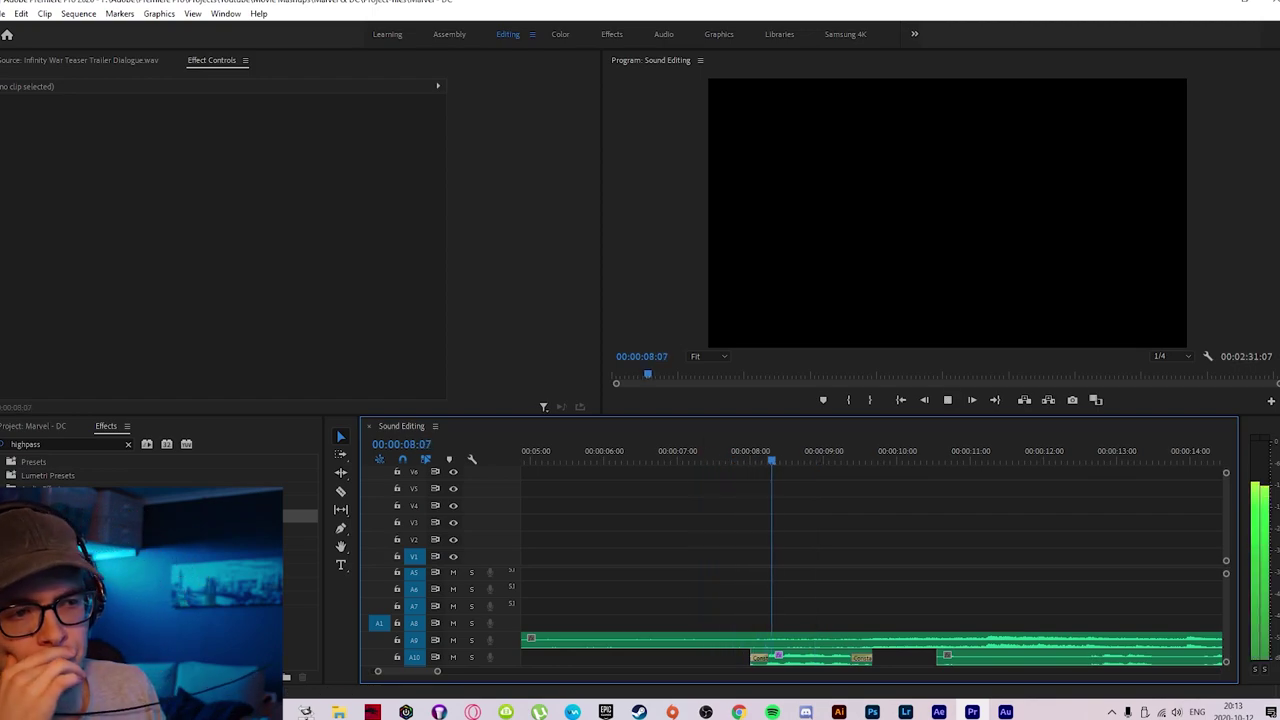
{"action": "key", "text": "space"}
{"action": "left_click", "coordinate": [775, 452]}
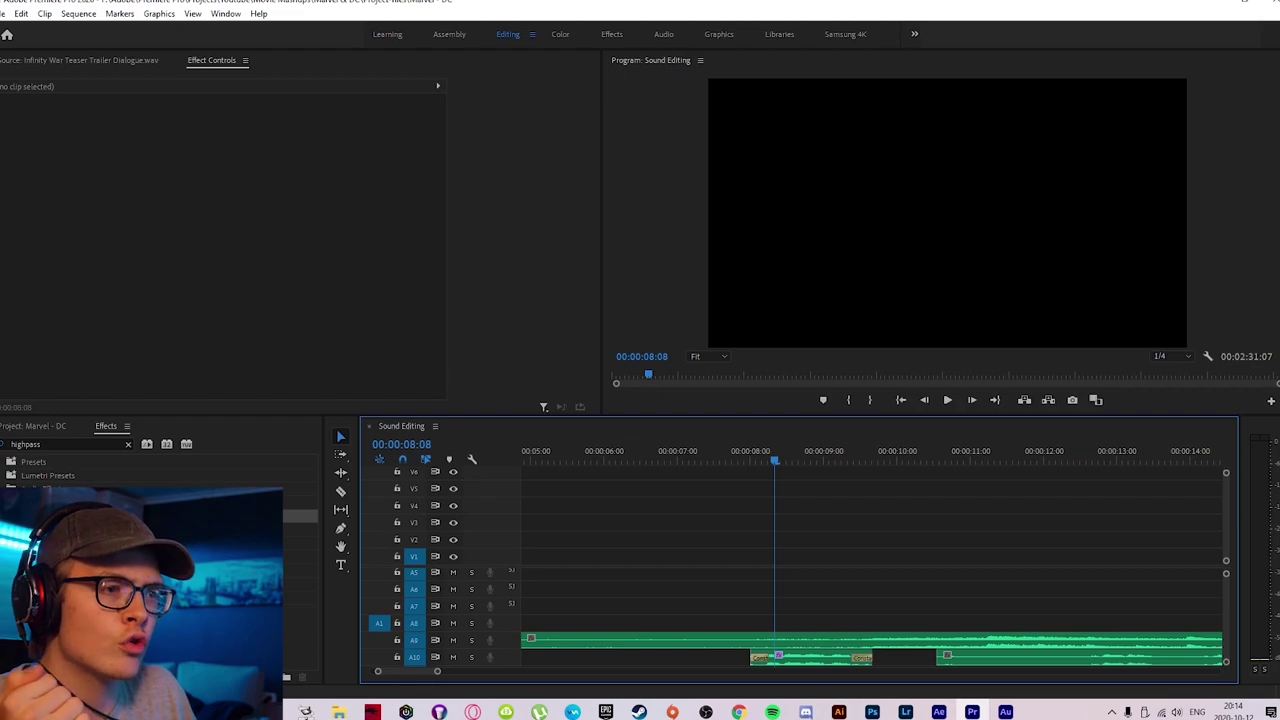
Step: Set the Highpass cutoff of the first A10 dialogue clip to 2000 Hz
{"action": "left_click", "coordinate": [810, 657]}
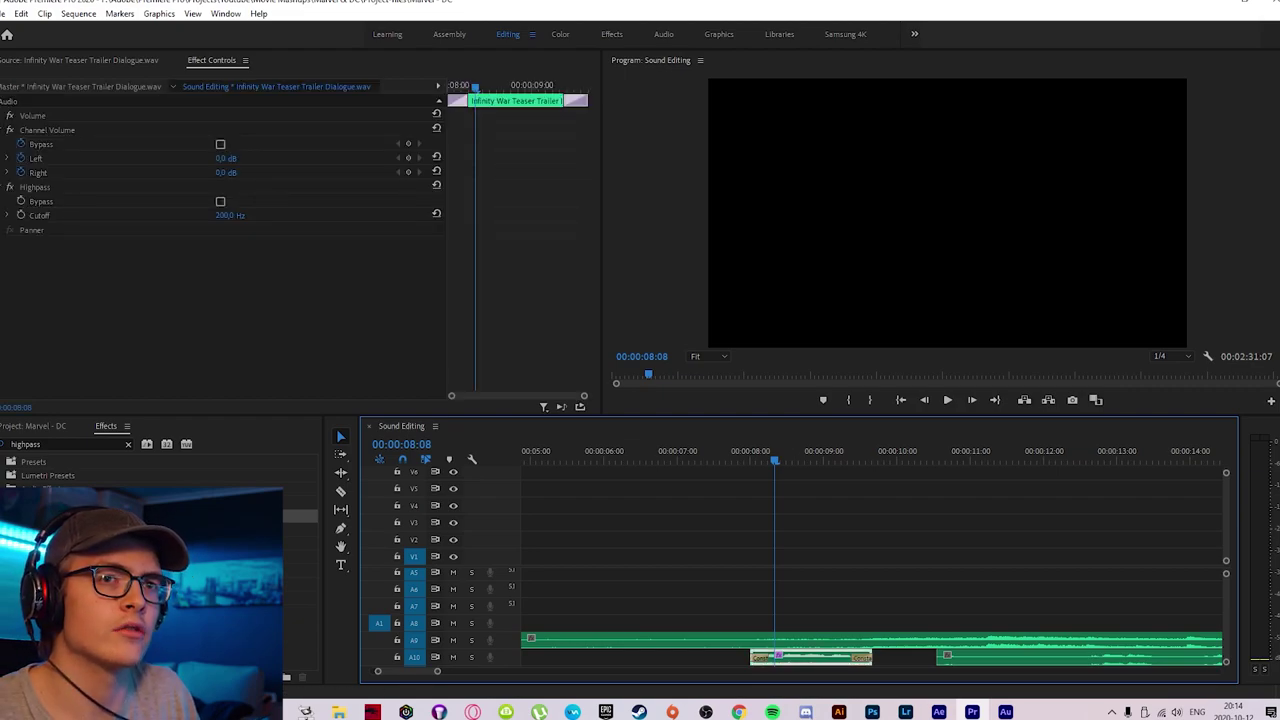
{"action": "left_click", "coordinate": [230, 215]}
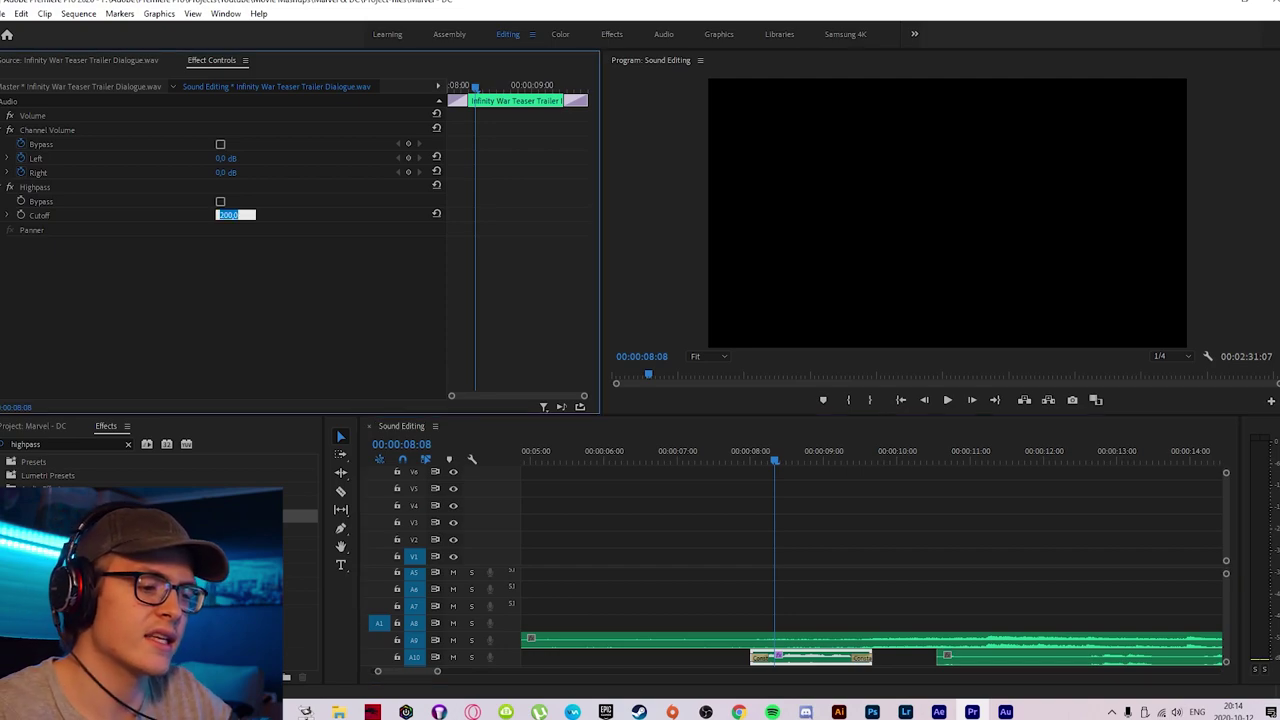
{"action": "type", "text": "2000"}
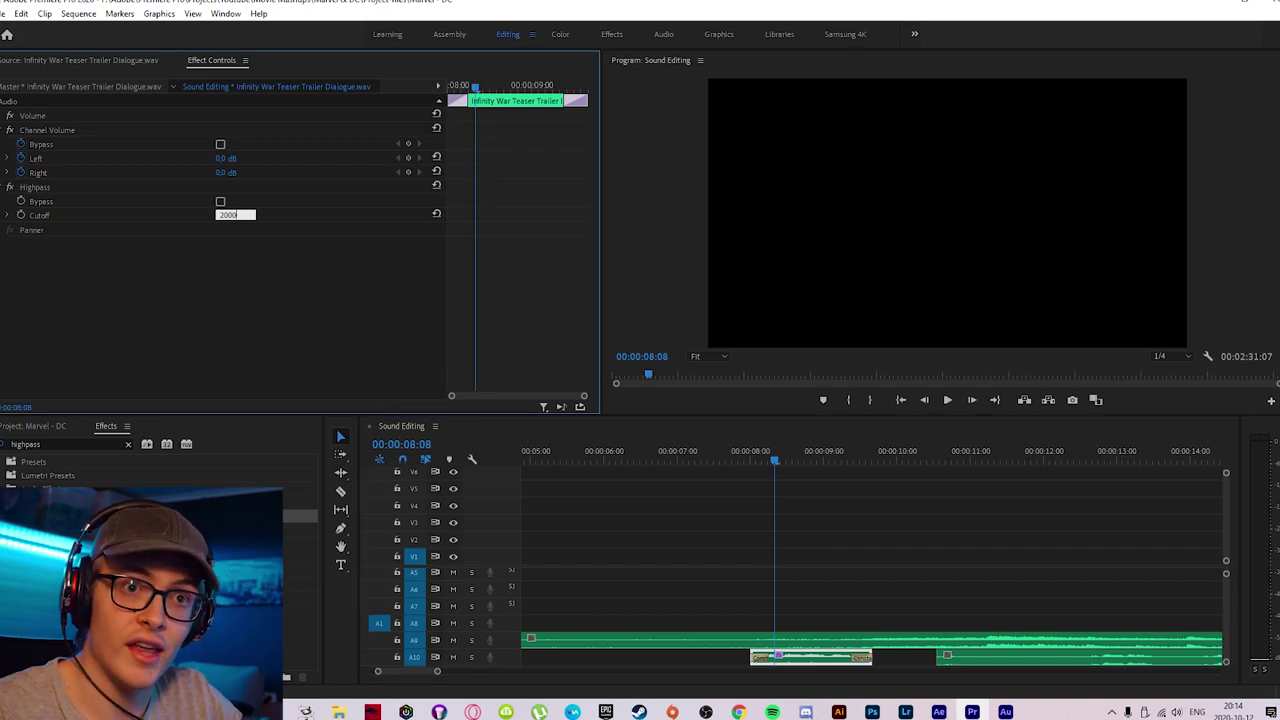
{"action": "key", "text": "Return"}
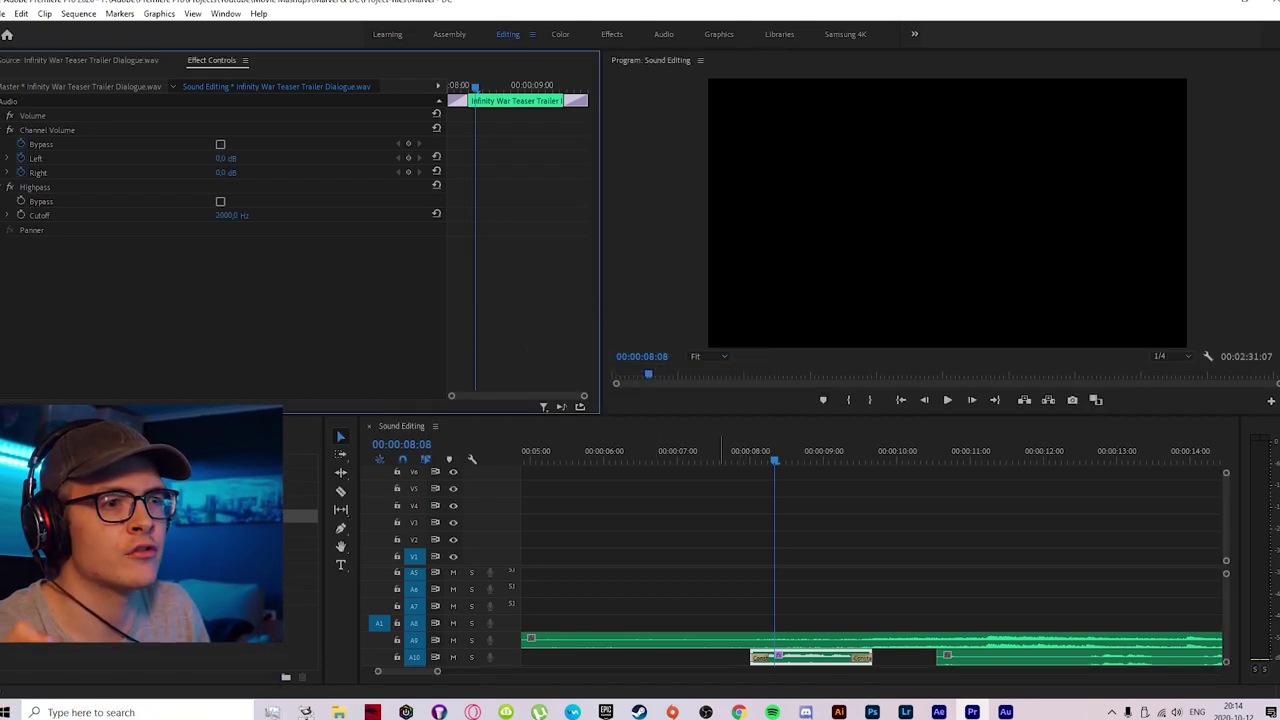
Step: Play the filtered dialogue with the A9 audio from 00:00:06:08 to 00:00:09:14
{"action": "left_click", "coordinate": [628, 452]}
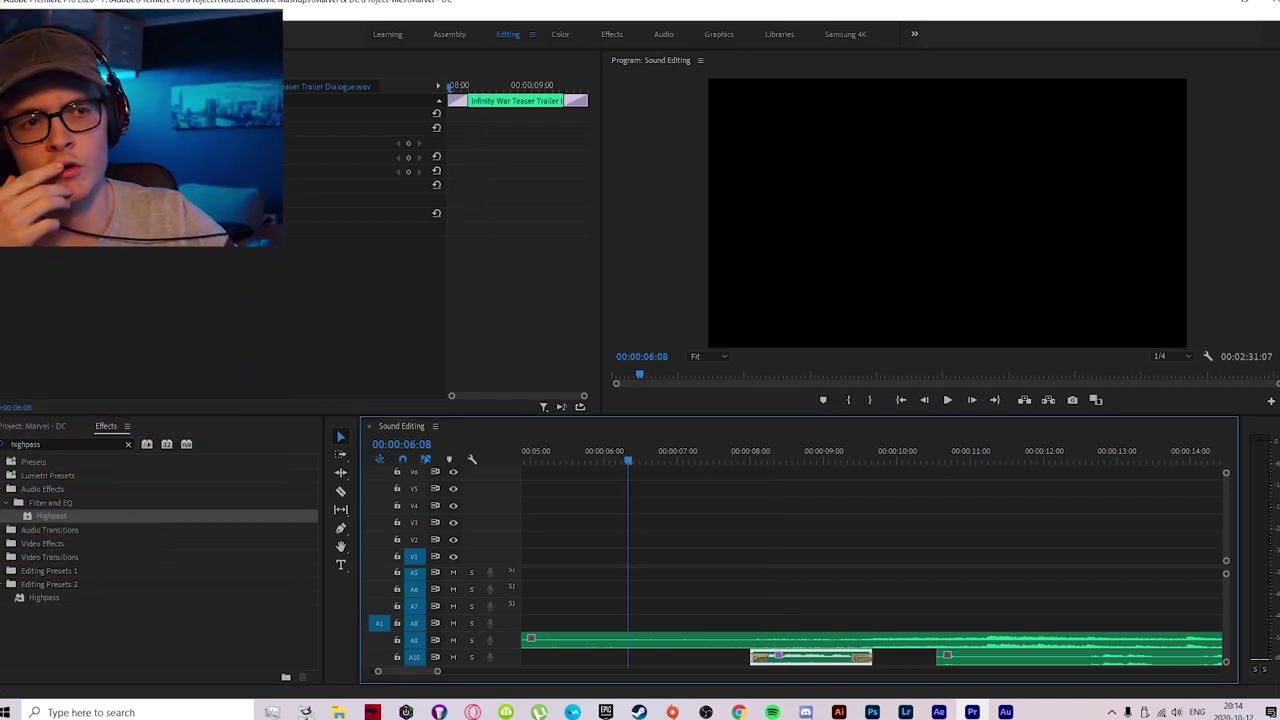
{"action": "key", "text": "space"}
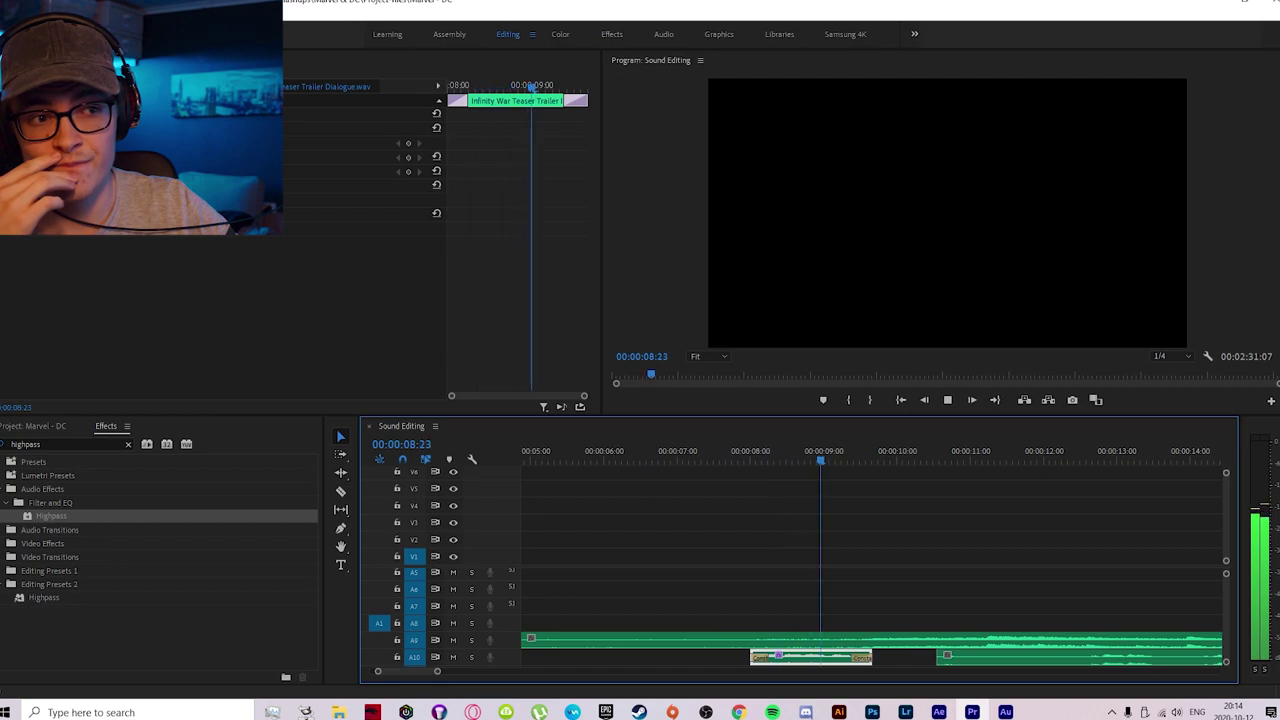
{"action": "key", "text": "space"}
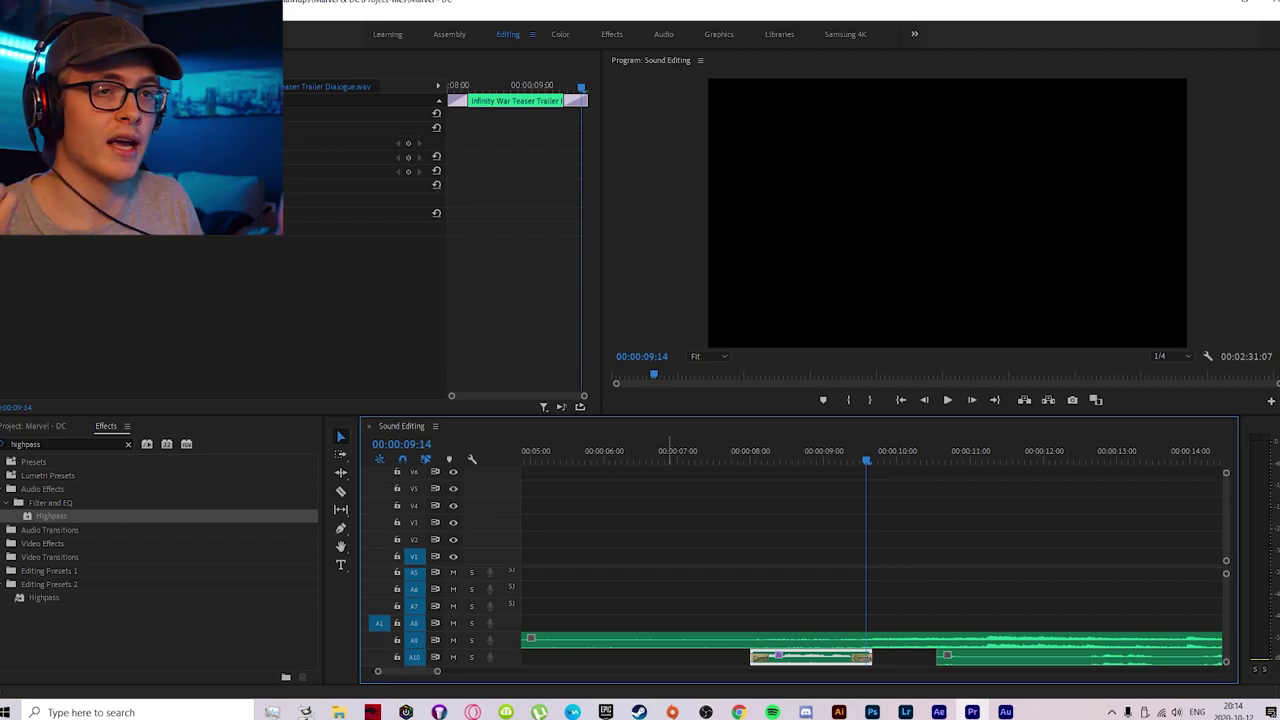
Step: Save the project with the changed Highpass setting
{"action": "key", "text": "ctrl+s"}
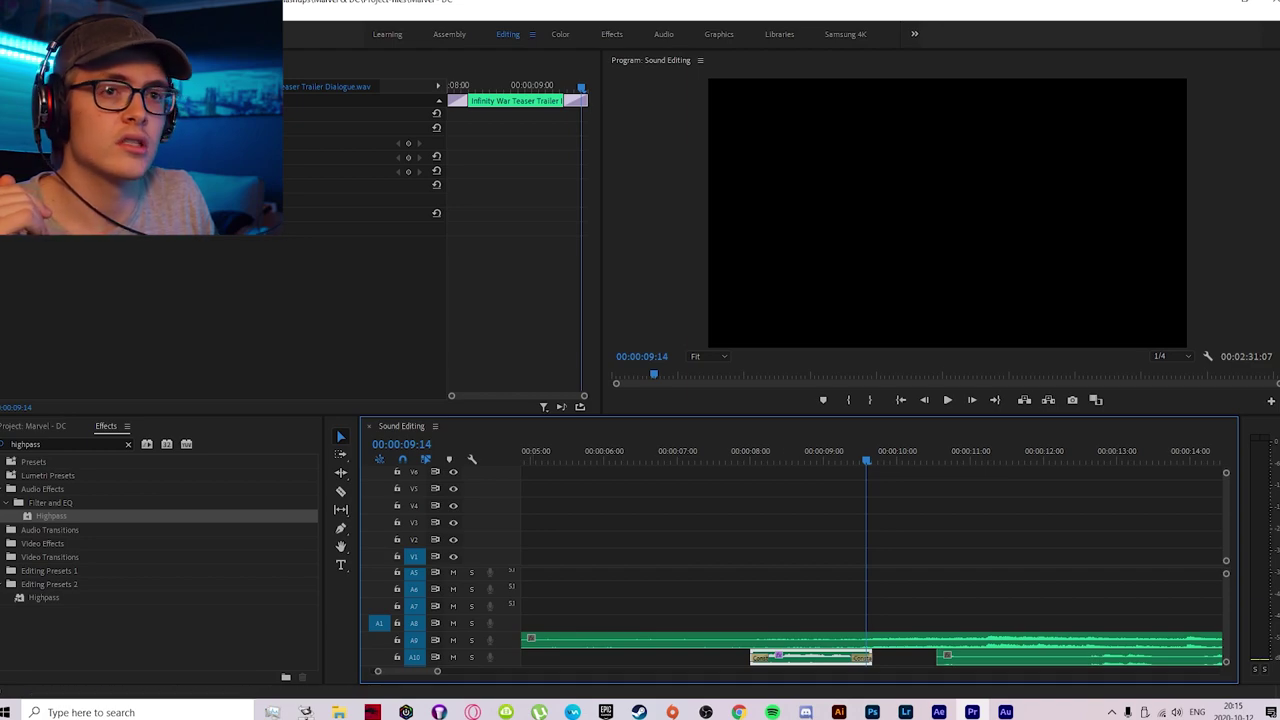
{"action": "key", "text": "shift+5"}
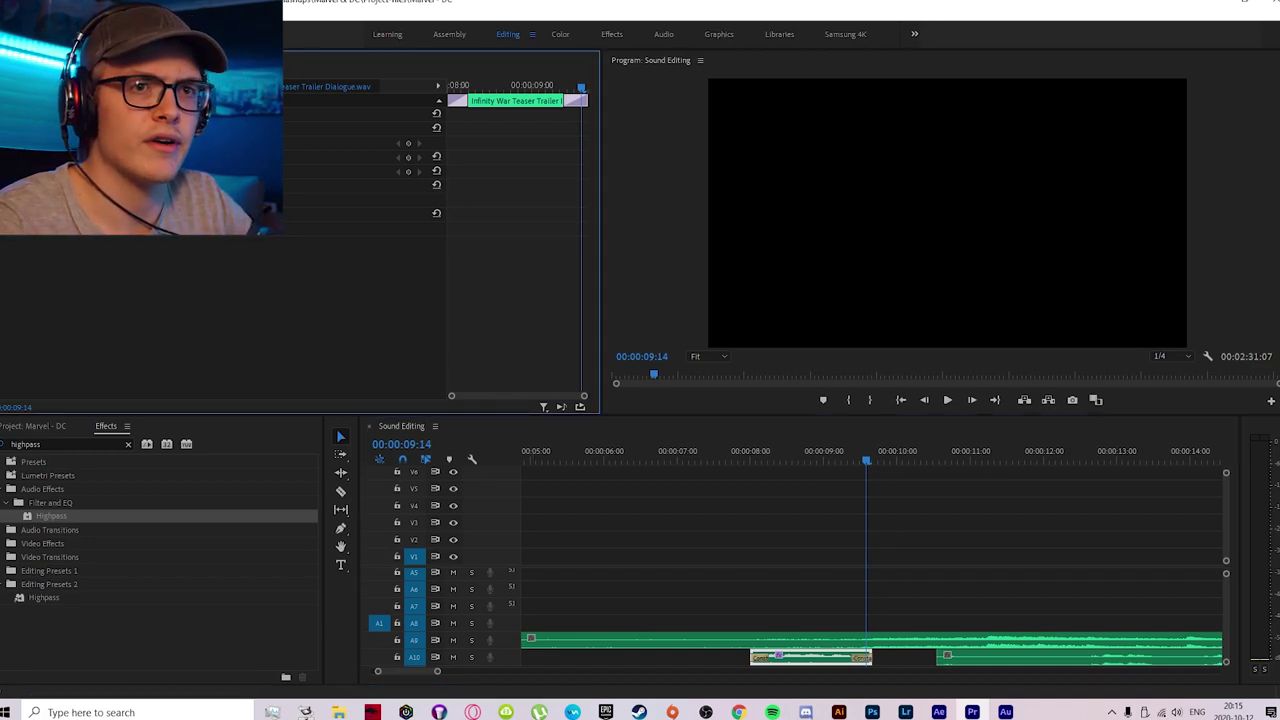
{"action": "key", "text": "ctrl+s"}
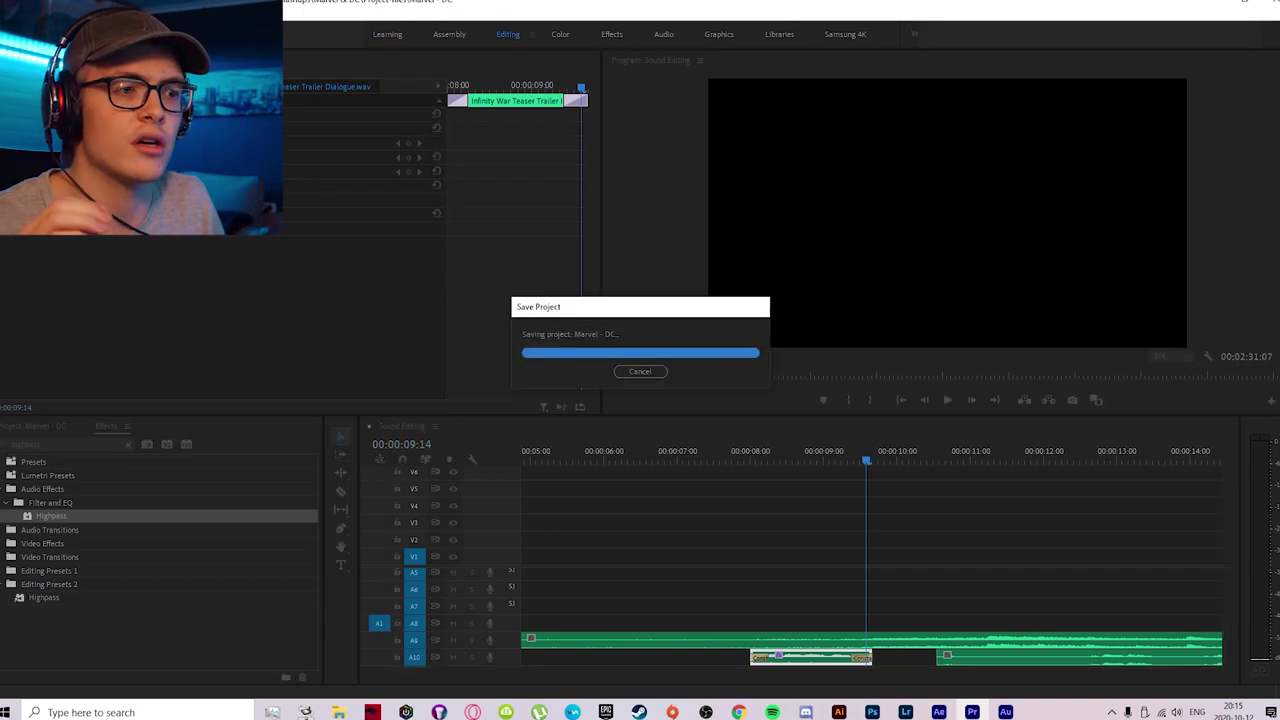
Step: Play the filtered dialogue again from 00:00:07:12 to 00:00:09:18 and save the project
{"action": "left_click", "coordinate": [714, 450]}
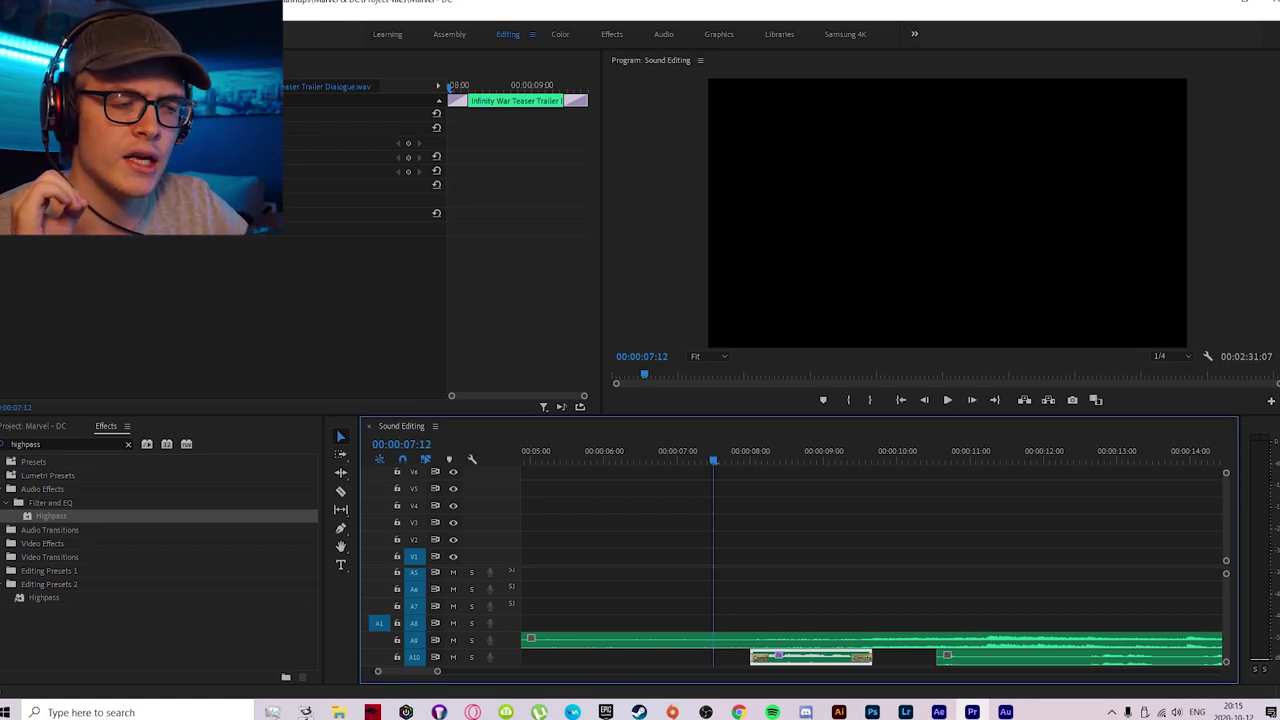
{"action": "key", "text": "space"}
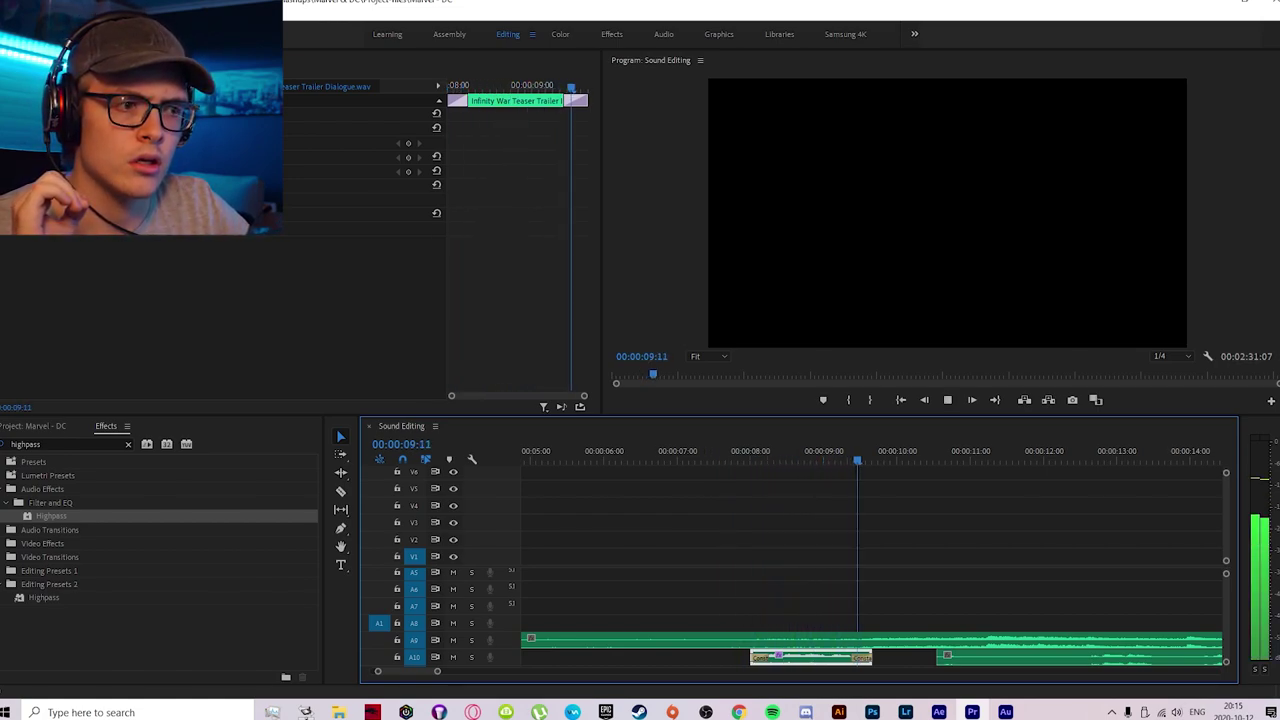
{"action": "key", "text": "space"}
{"action": "key", "text": "ctrl+s"}
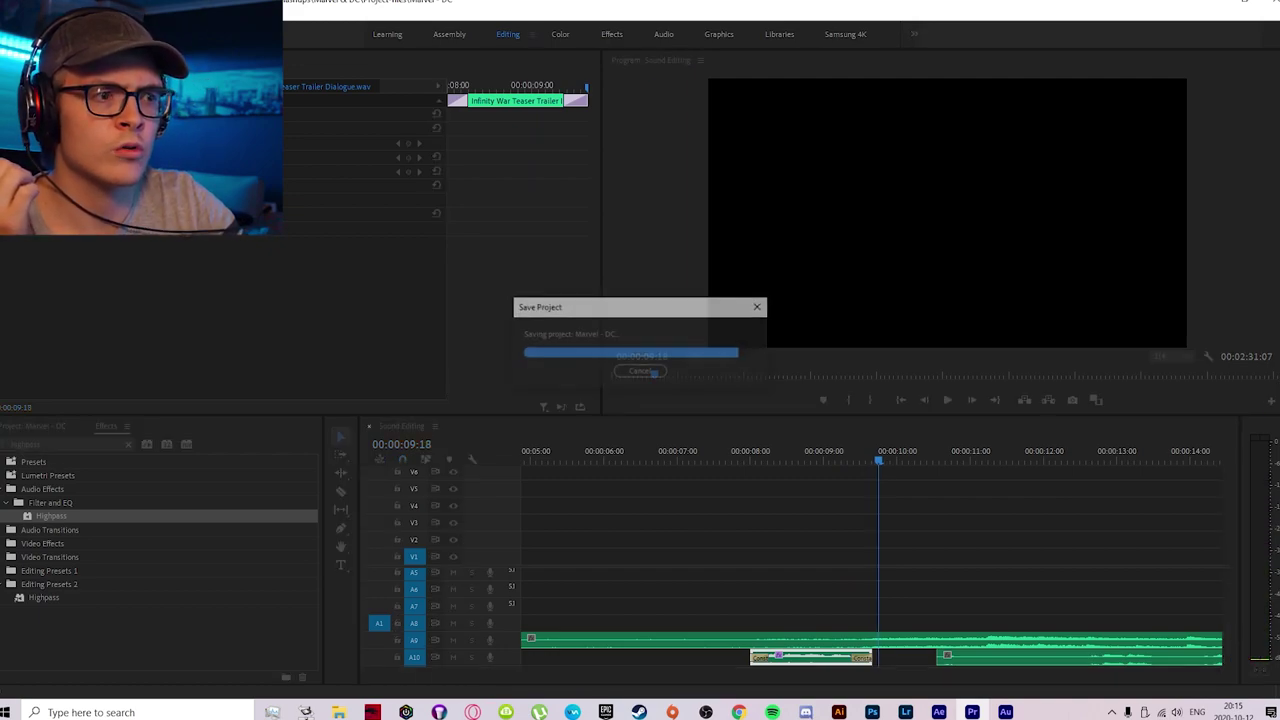